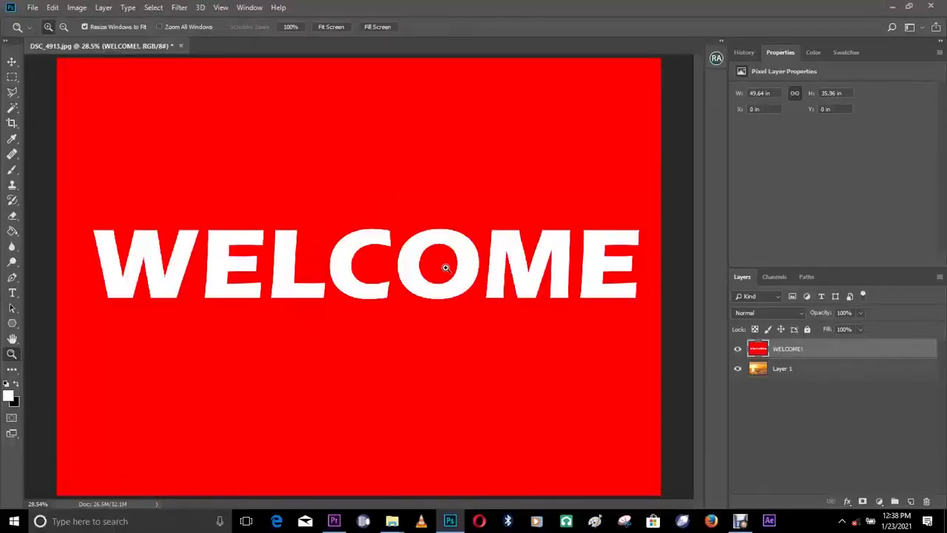
Hide the WELCOME! layer and examine the sunset canoe composite on Layer 1.
click(427, 266)
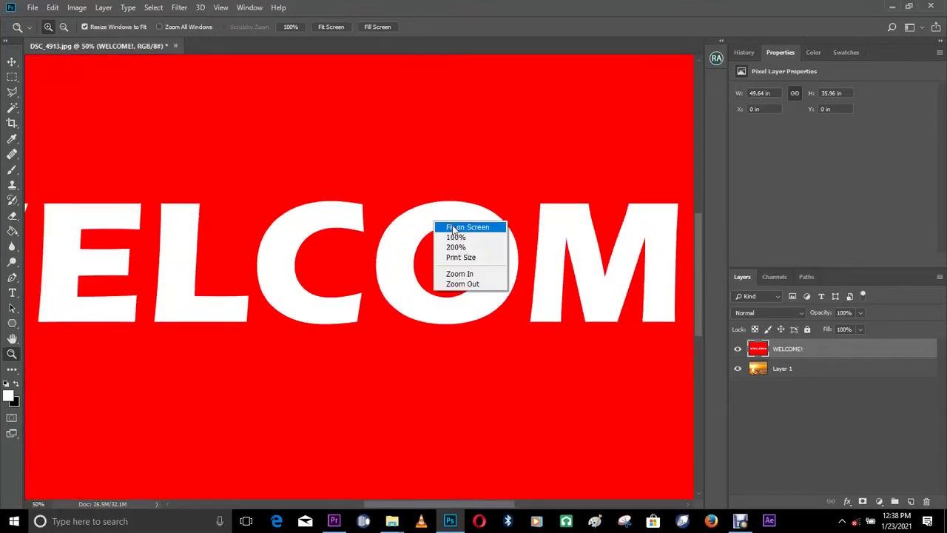
click(454, 228)
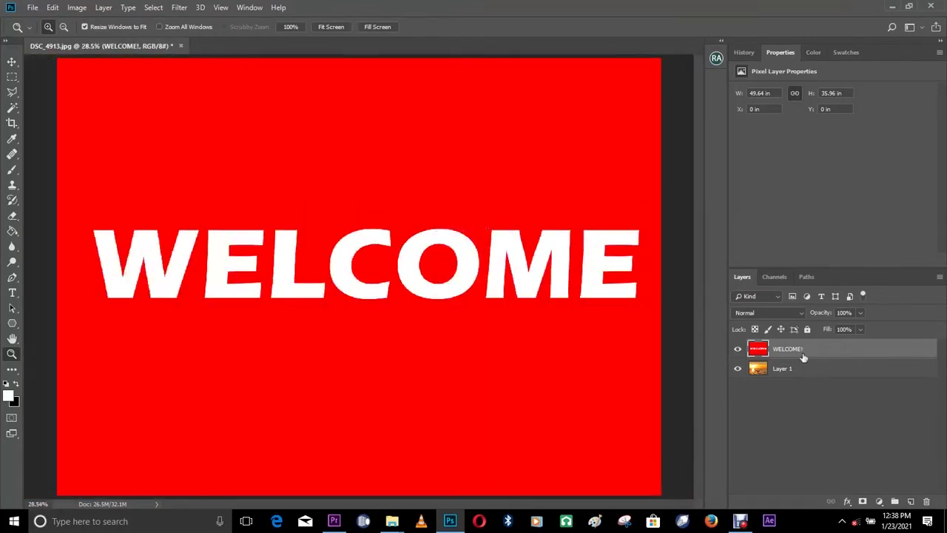
click(737, 354)
click(448, 187)
right_click(449, 185)
click(477, 191)
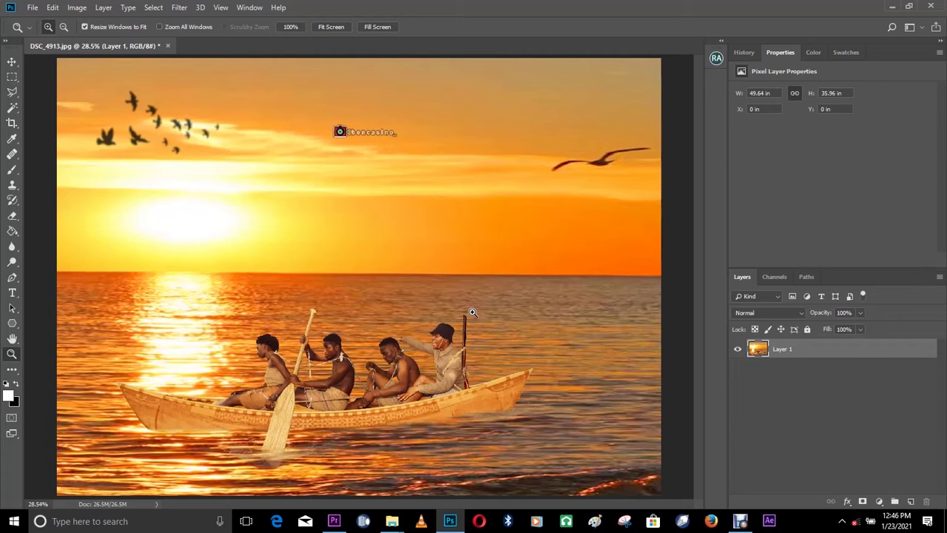
click(440, 299)
right_click(440, 247)
click(454, 251)
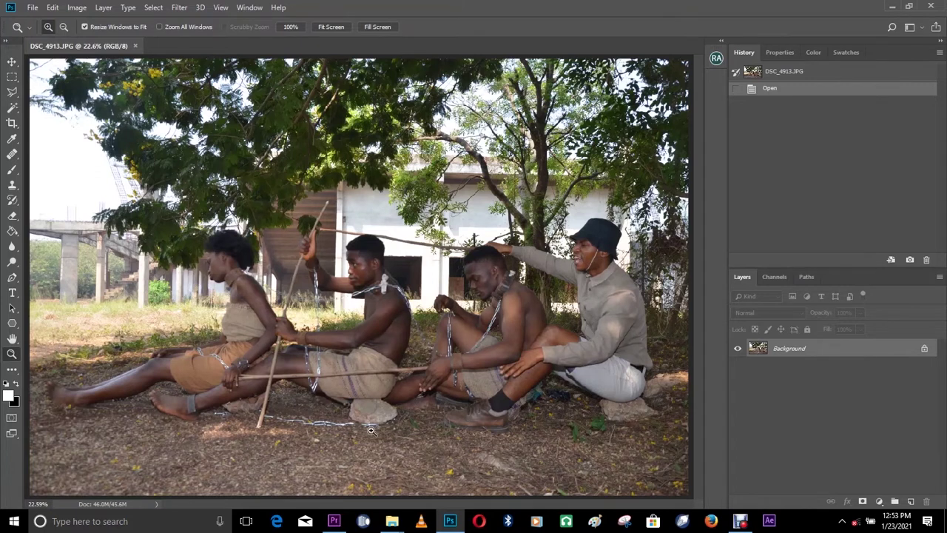
Examine the seated people, their chains and the wooden sticks in the DSC_4913.JPG photo up close.
click(338, 402)
click(353, 296)
click(362, 305)
drag(307, 408, 318, 222)
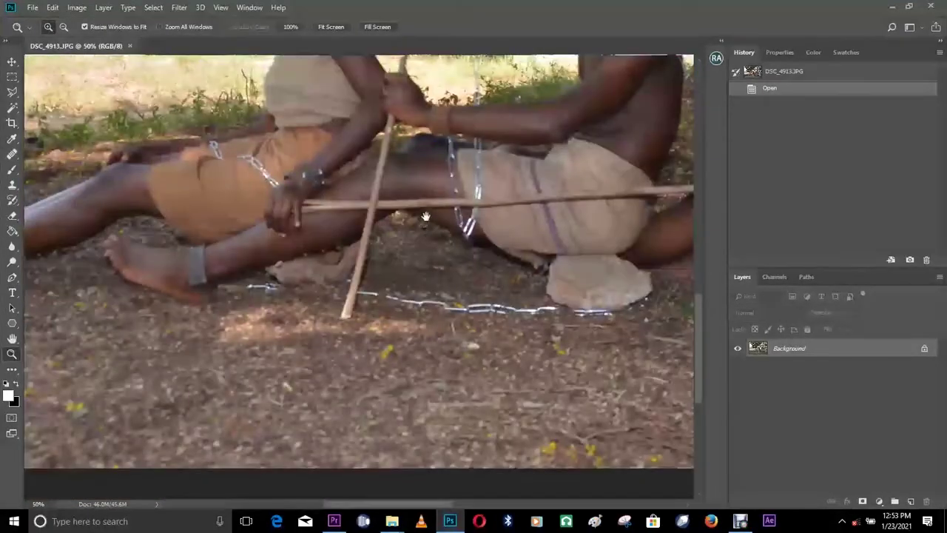
drag(415, 209, 370, 188)
drag(508, 223, 402, 195)
drag(539, 209, 321, 283)
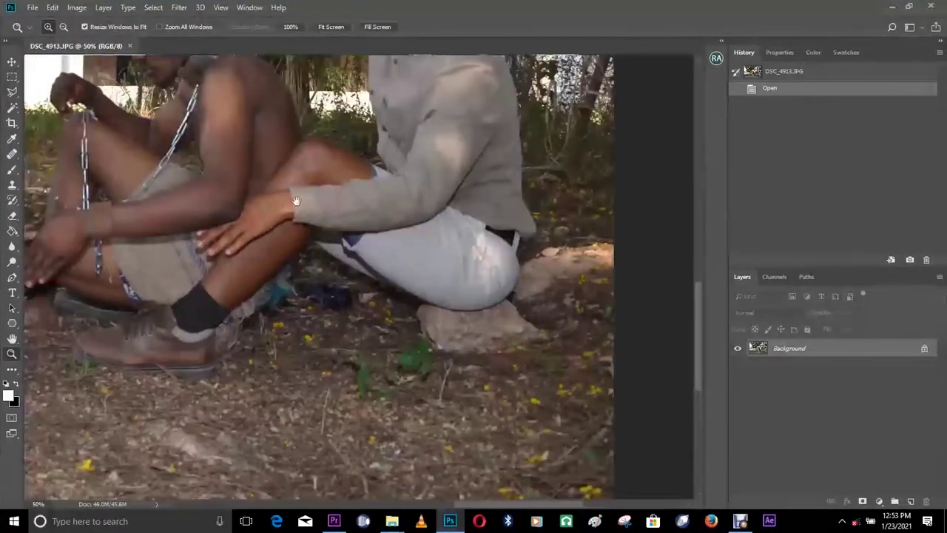
drag(294, 206, 439, 219)
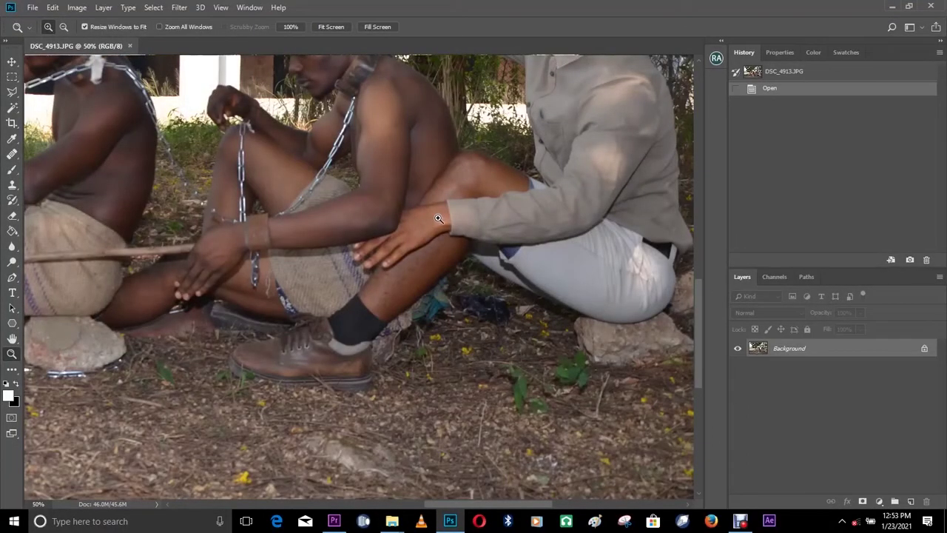
drag(359, 201, 406, 223)
drag(282, 268, 460, 287)
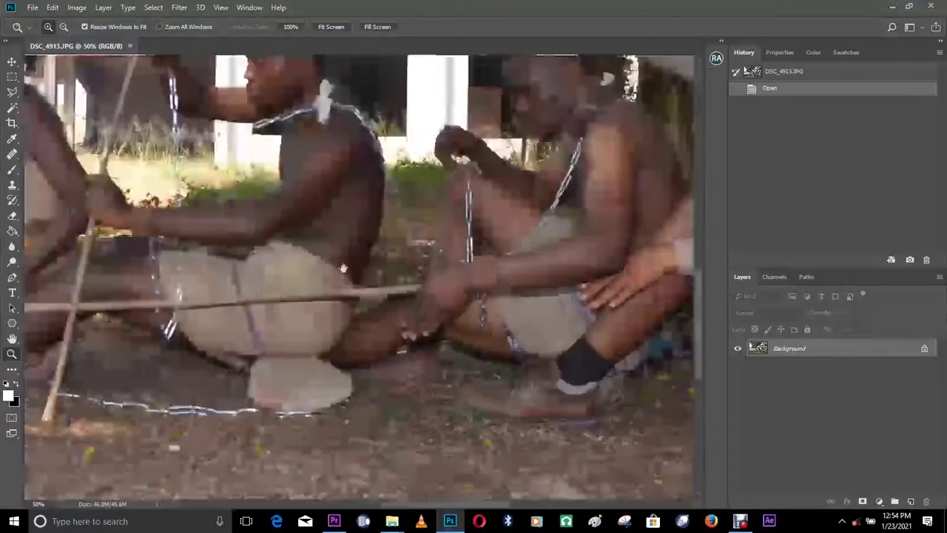
drag(104, 340, 337, 348)
drag(269, 345, 382, 304)
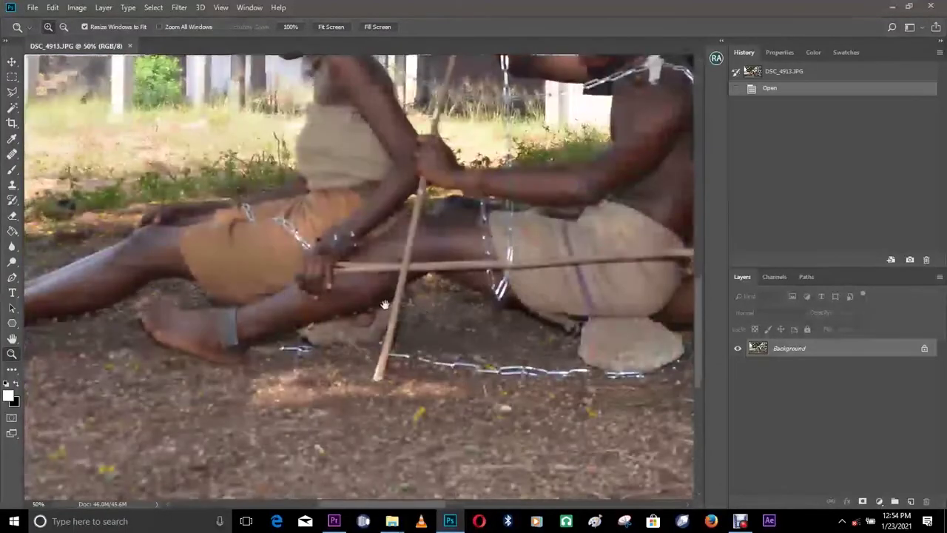
drag(332, 281, 494, 292)
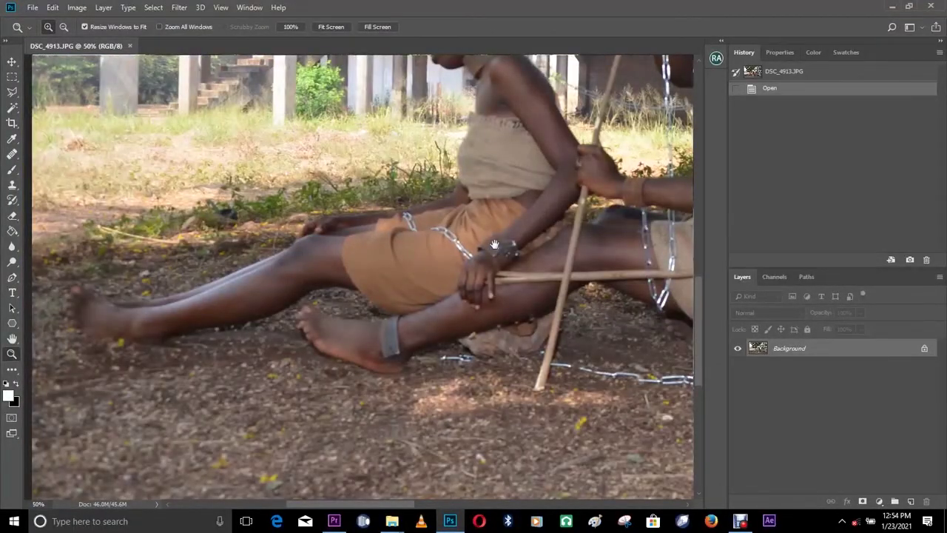
drag(497, 235, 254, 276)
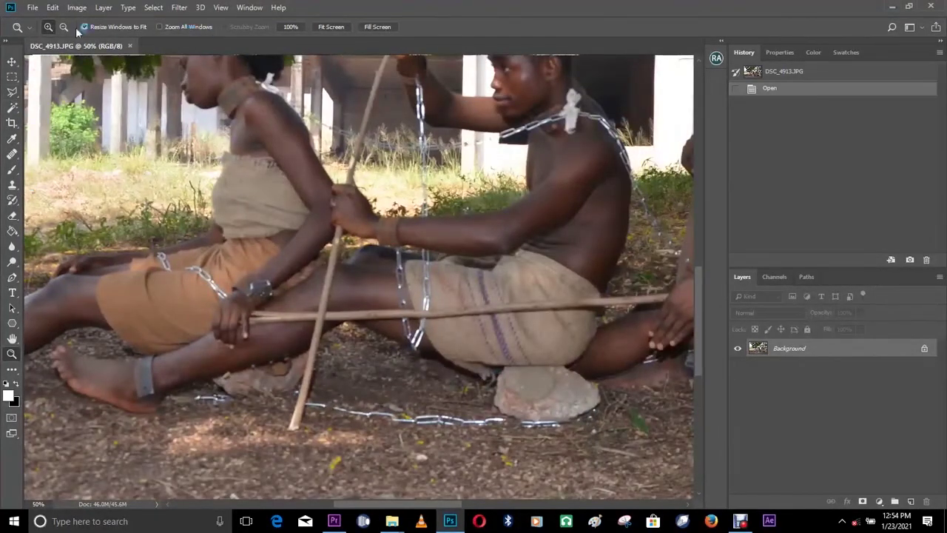
Switch to the Polygonal Lasso tool for outlining the seated people.
right_click(11, 95)
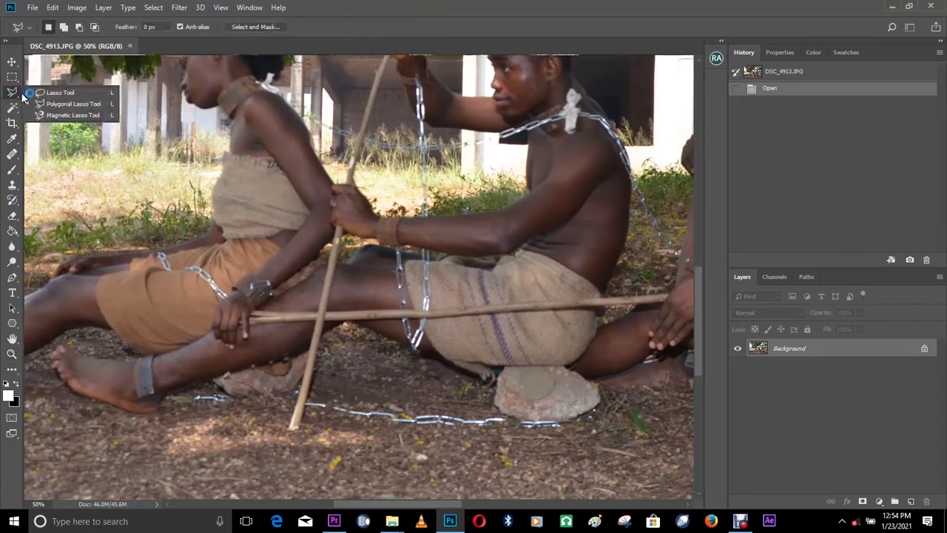
click(48, 103)
key(space)
drag(226, 266, 428, 186)
mouse_move(537, 222)
mouse_down()
mouse_move(368, 245)
mouse_move(363, 287)
mouse_up()
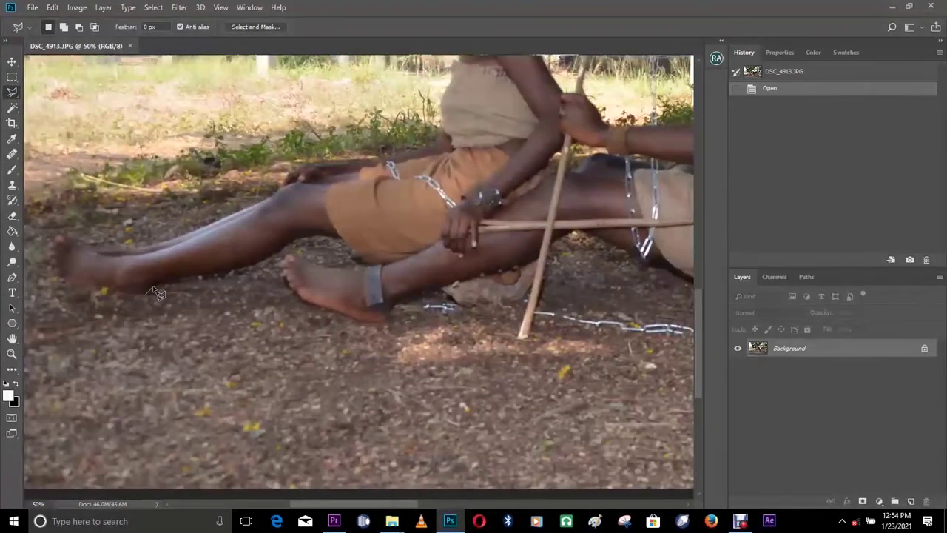
click(157, 285)
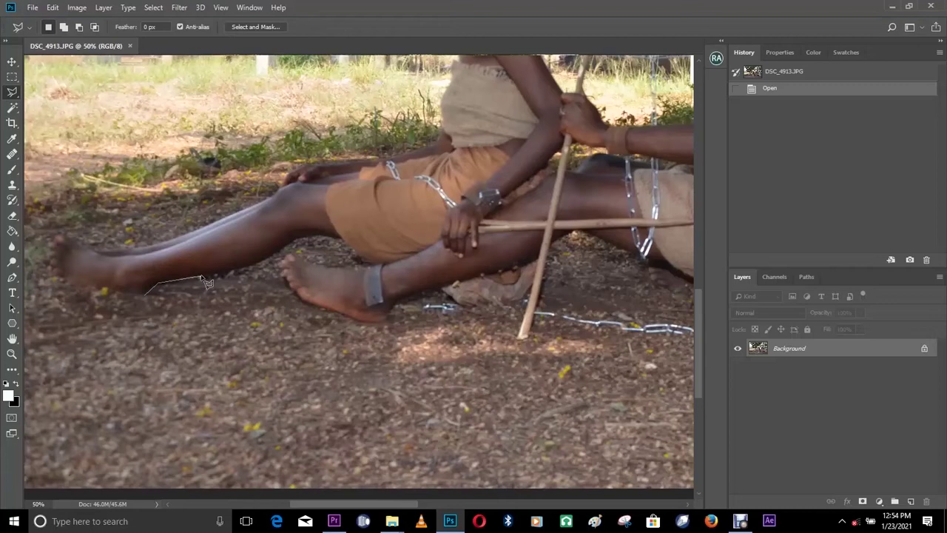
click(243, 270)
double_click(314, 245)
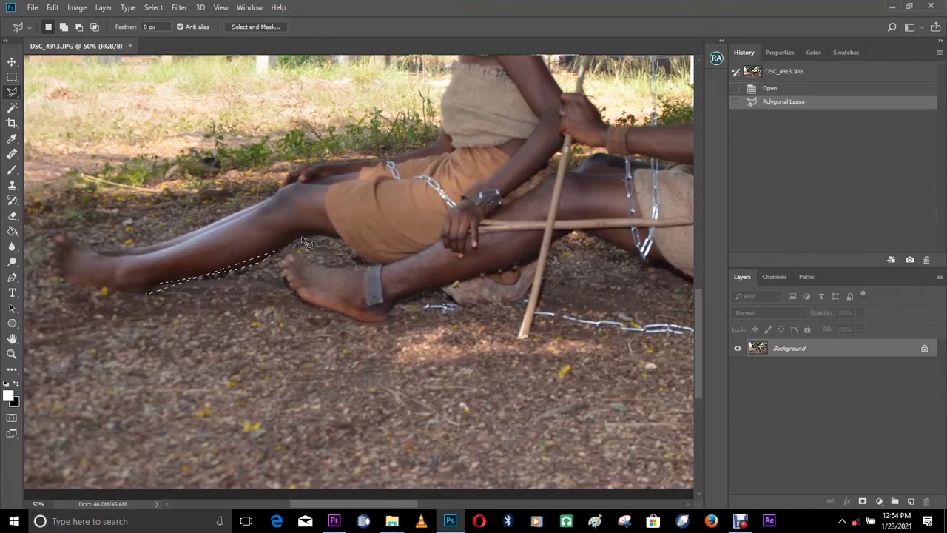
right_click(300, 238)
click(315, 244)
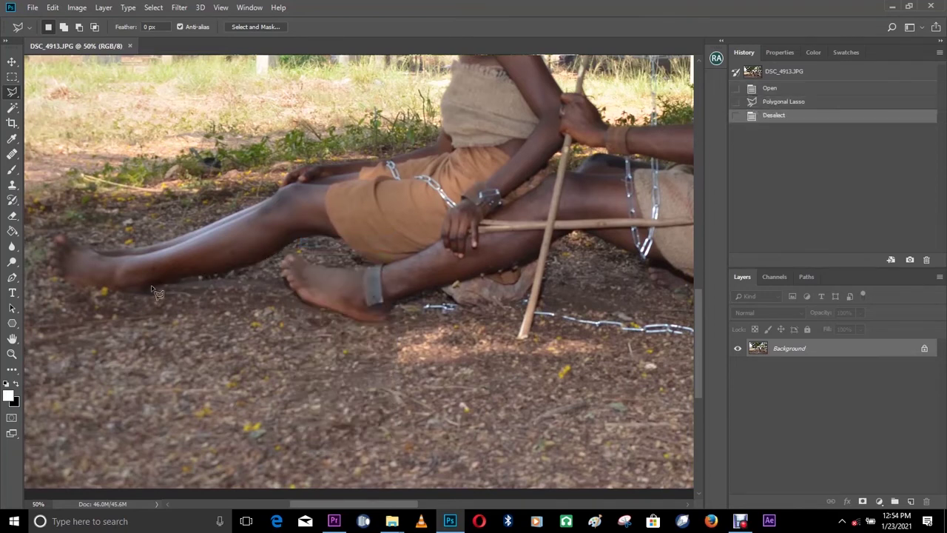
Trace a closed Polygonal Lasso selection around the whole group of seated people, starting below the leftmost person's outstretched leg.
click(151, 284)
click(259, 262)
click(302, 237)
click(340, 237)
click(375, 266)
click(315, 265)
click(288, 254)
click(279, 266)
click(304, 302)
click(585, 230)
drag(592, 230, 301, 238)
click(406, 287)
click(519, 285)
drag(524, 287, 221, 294)
click(348, 298)
click(415, 358)
click(475, 366)
click(483, 322)
drag(561, 284, 39, 247)
click(118, 234)
click(222, 268)
drag(270, 157, 351, 419)
click(337, 378)
click(316, 270)
click(264, 209)
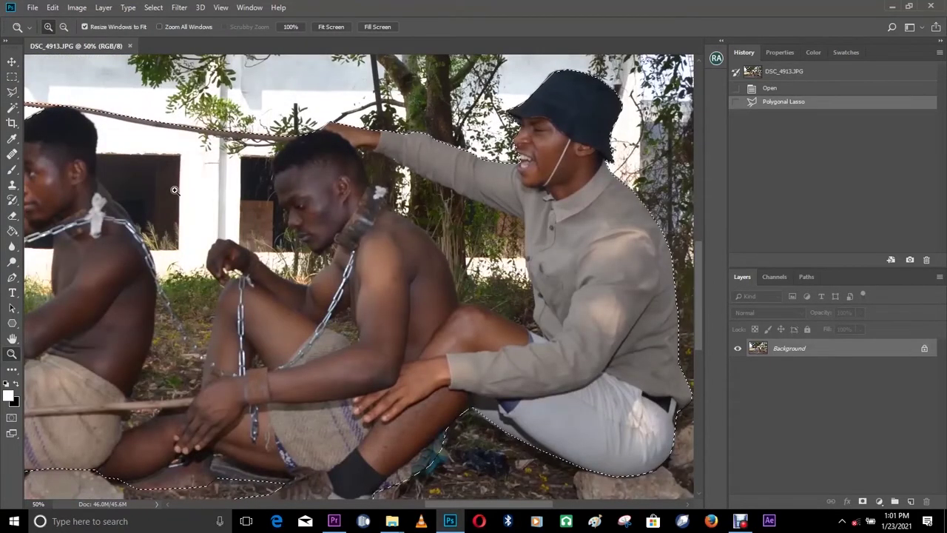
Feather the selection around the seated people with a radius of 2 pixels.
key(l)
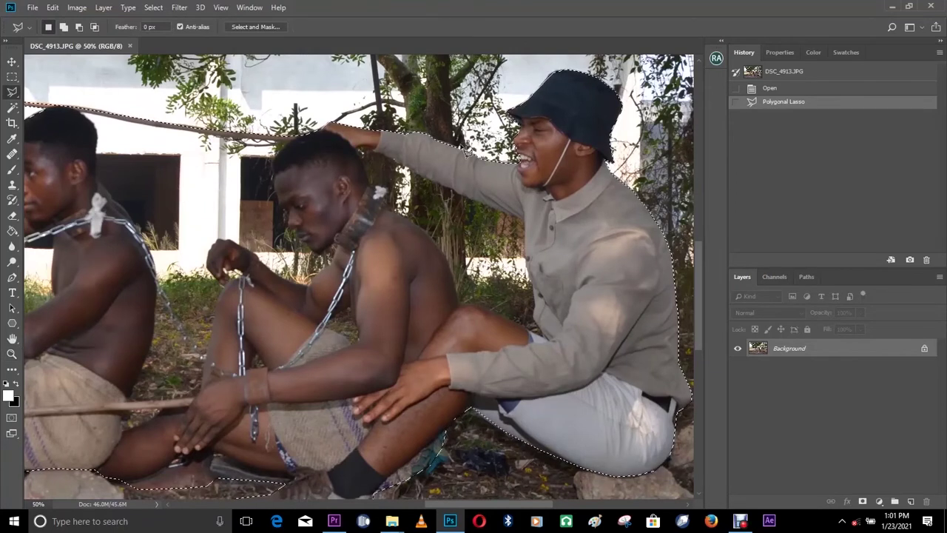
key(ctrl+j)
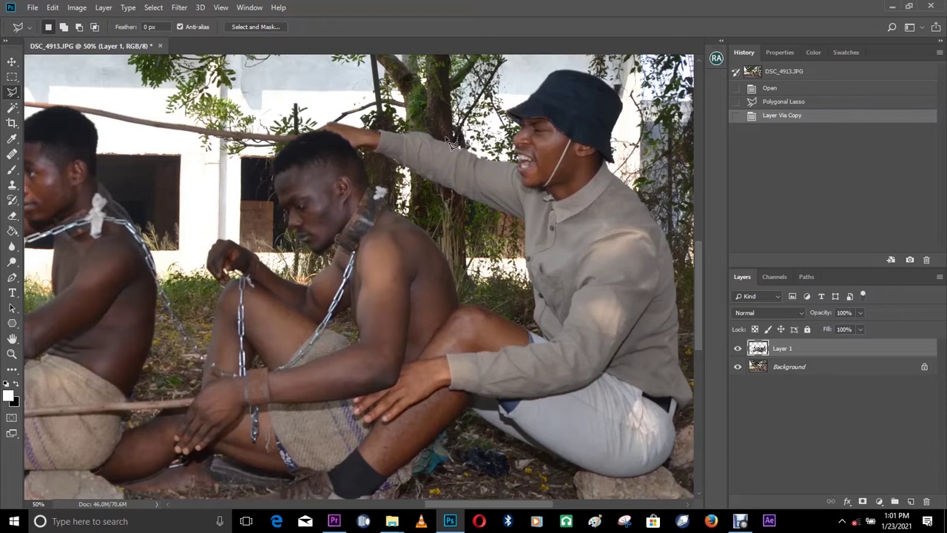
key(ctrl+z)
right_click(437, 122)
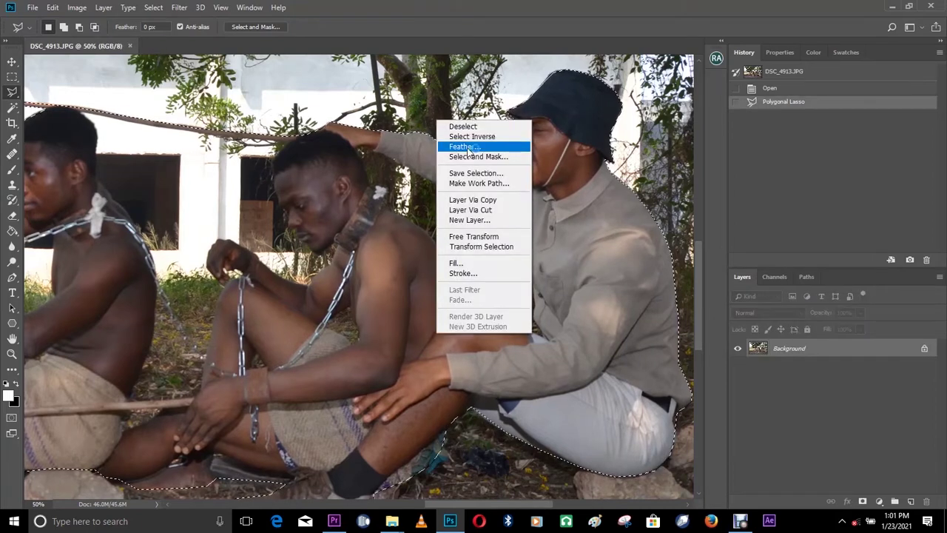
click(466, 148)
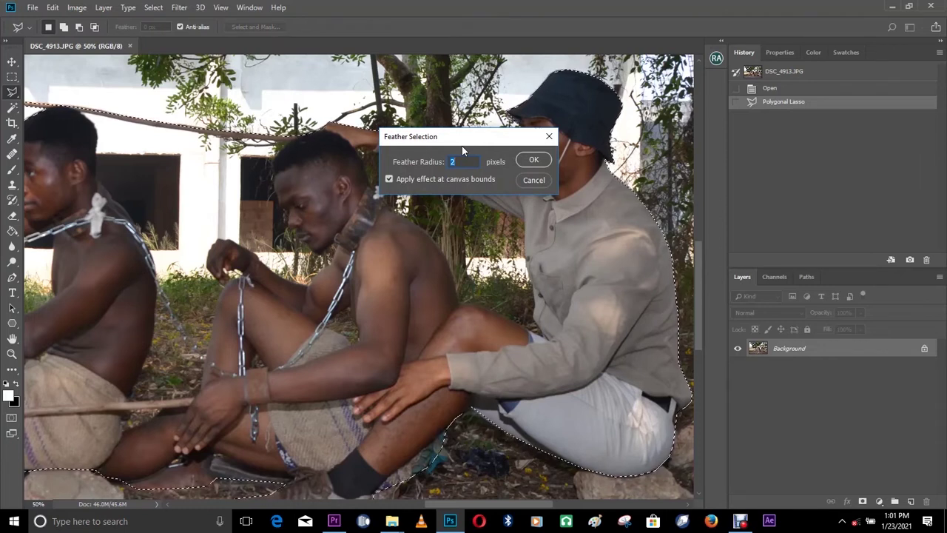
click(523, 155)
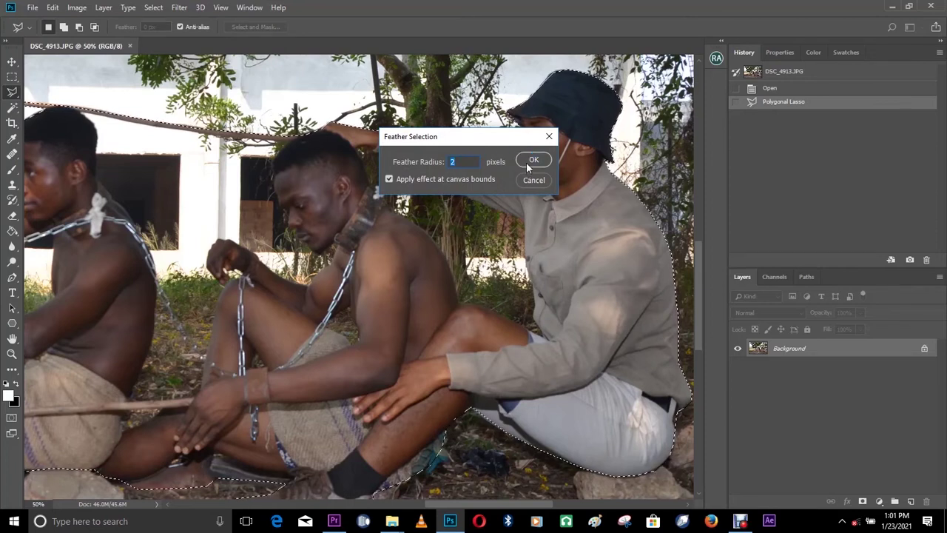
click(526, 162)
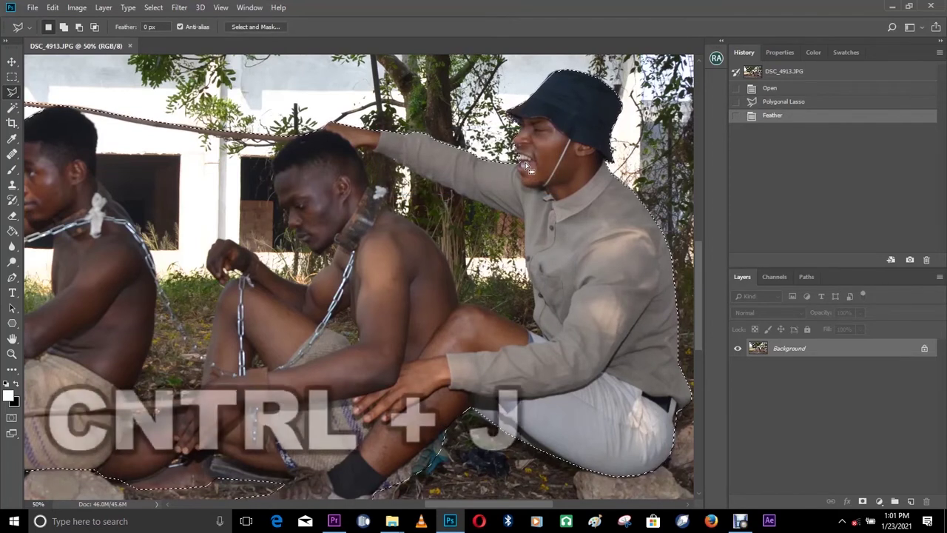
Copy the feathered selection of the people to a new layer and hide the Background layer.
key(ctrl+j)
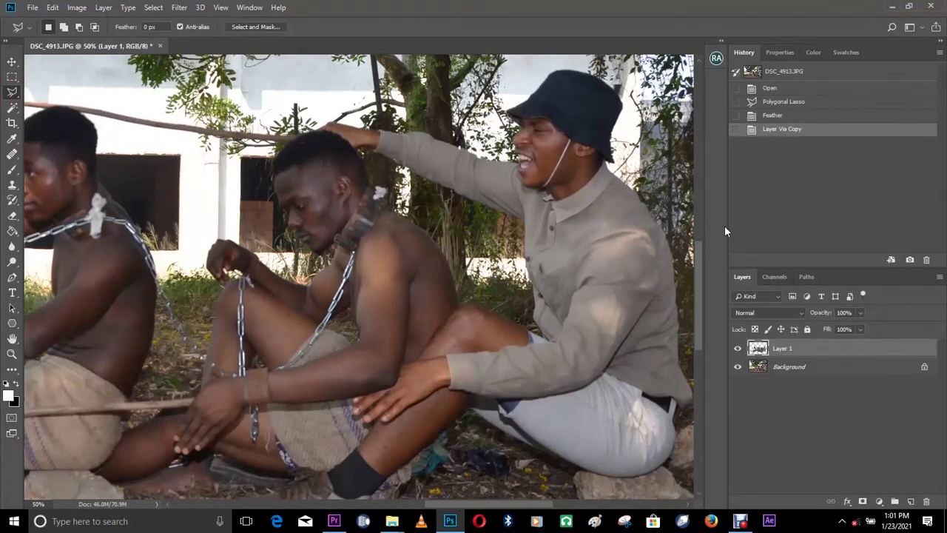
click(737, 368)
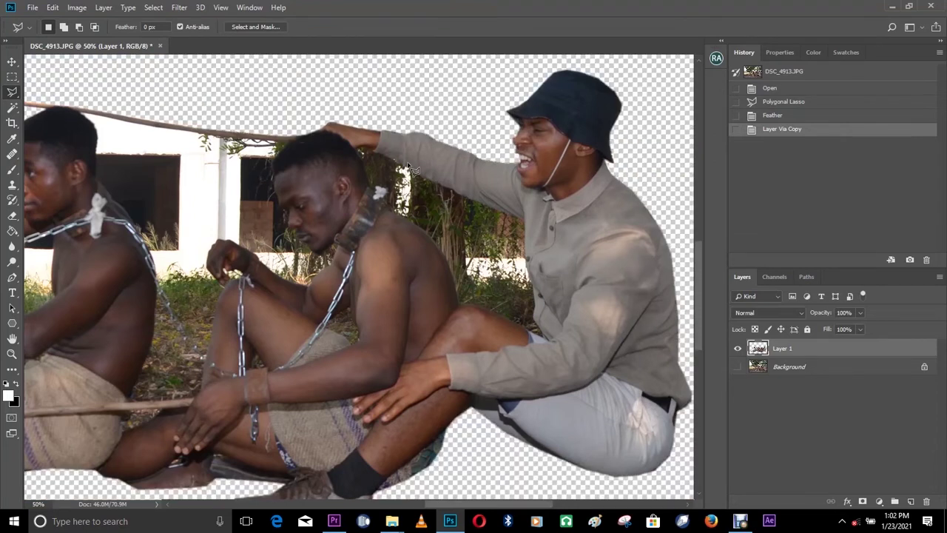
drag(524, 259, 253, 131)
drag(352, 283, 480, 447)
drag(141, 185, 370, 157)
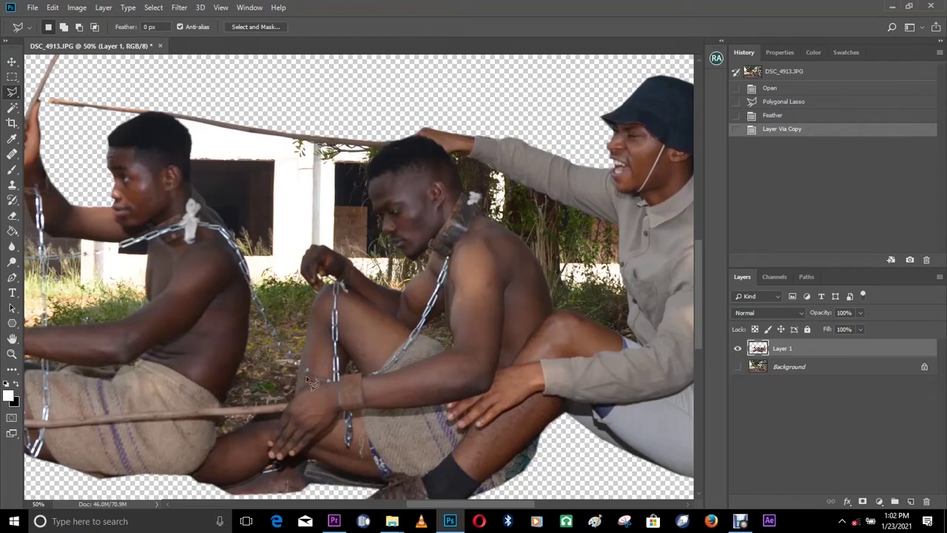
drag(453, 318, 413, 333)
Select the leftover background gap between the two rightmost men, beneath the outstretched arm, with the Polygonal Lasso.
key(z)
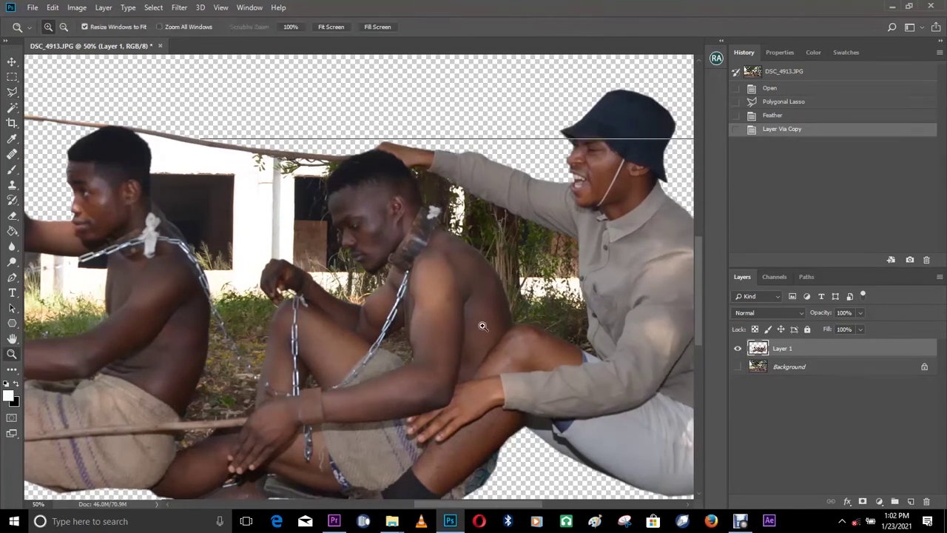
click(482, 326)
drag(481, 325, 401, 326)
click(500, 261)
click(503, 260)
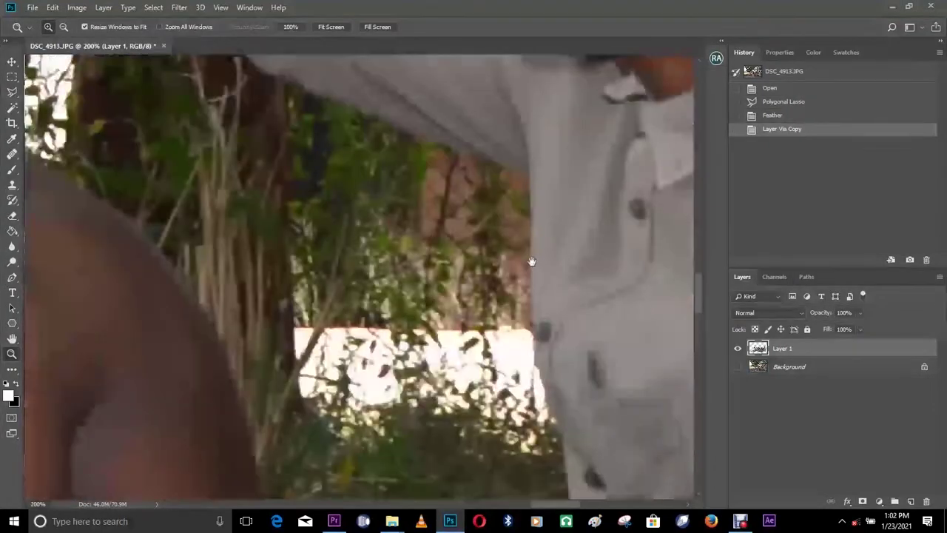
key(l)
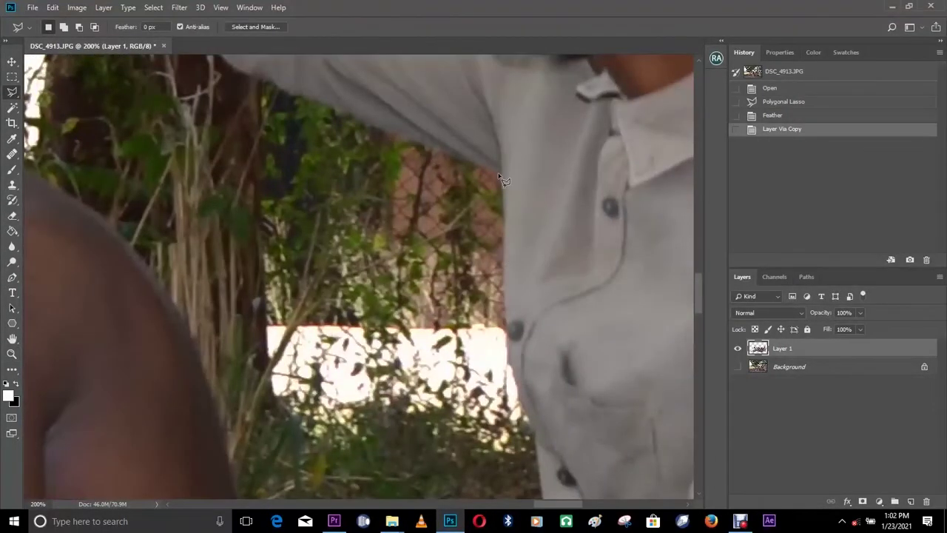
click(500, 176)
click(507, 274)
click(508, 337)
mouse_move(505, 284)
mouse_down()
mouse_move(504, 213)
mouse_move(454, 55)
mouse_up()
click(486, 146)
click(492, 235)
click(485, 267)
click(534, 358)
click(463, 319)
click(185, 226)
drag(188, 219, 275, 470)
click(196, 266)
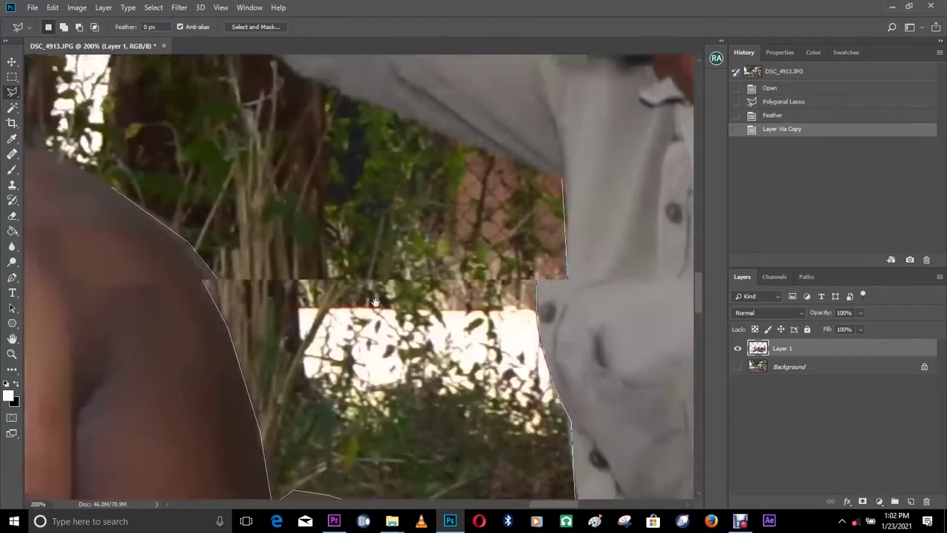
drag(80, 165, 385, 303)
click(272, 244)
click(285, 179)
click(247, 162)
click(220, 170)
drag(207, 103, 284, 443)
click(239, 353)
click(268, 345)
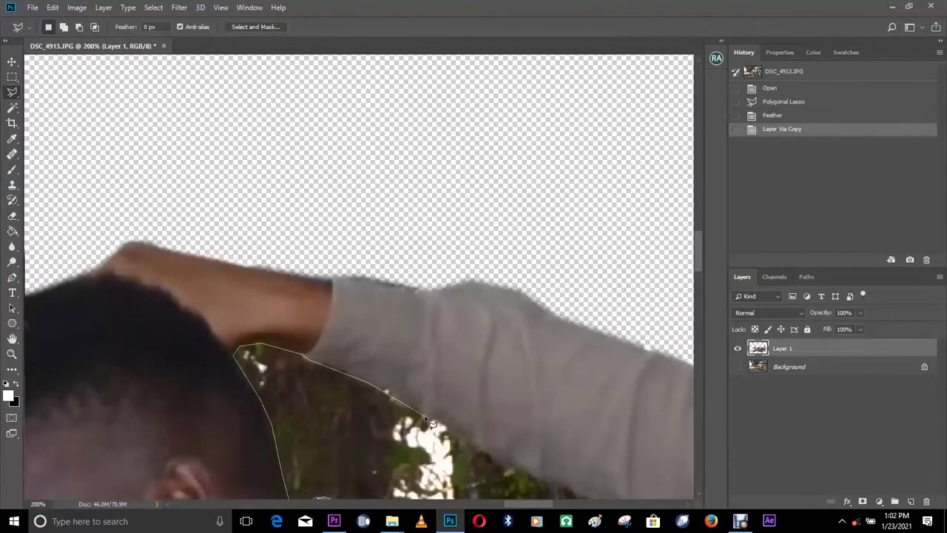
click(372, 384)
drag(393, 393, 65, 109)
double_click(453, 296)
key(ctrl+minus)
key(ctrl+minus)
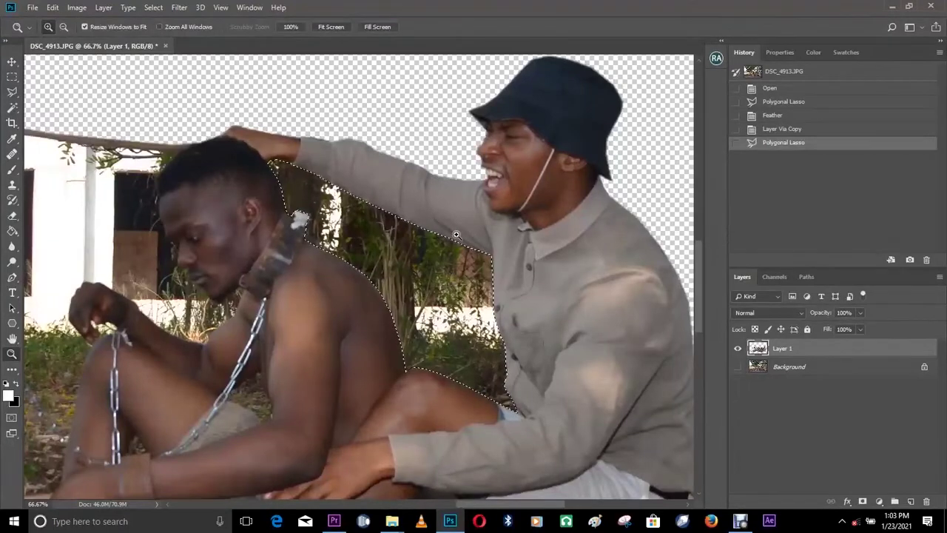
Feather the selection of the gap beneath the outstretched arm by 2 pixels.
right_click(457, 220)
click(466, 239)
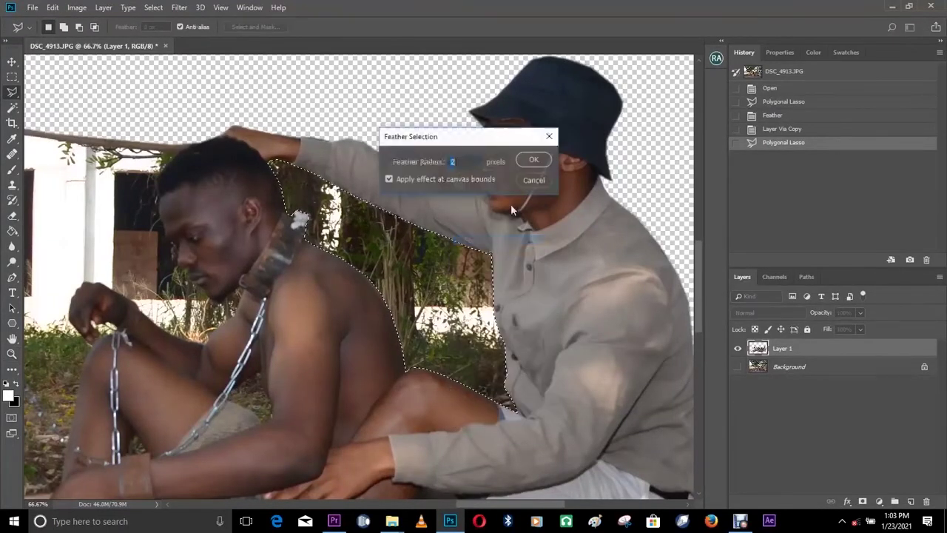
click(536, 161)
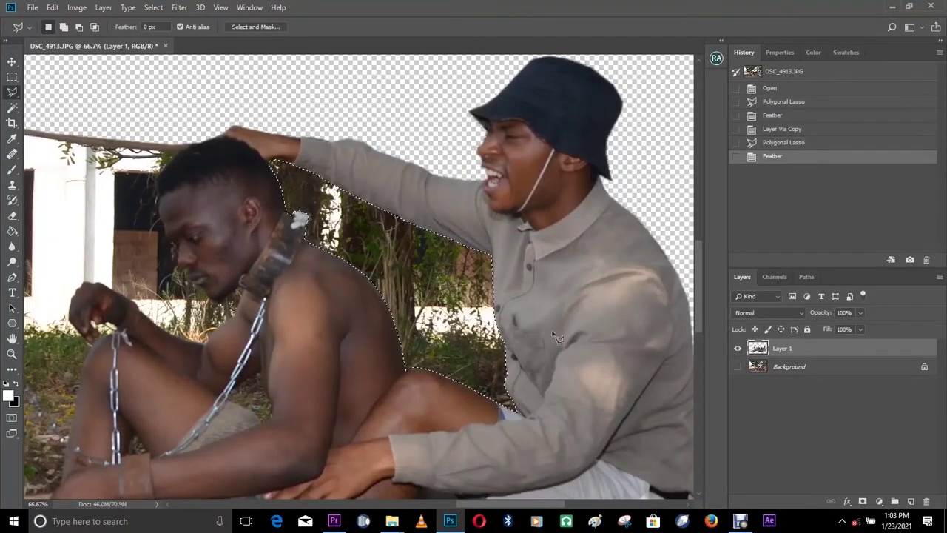
drag(571, 290, 474, 268)
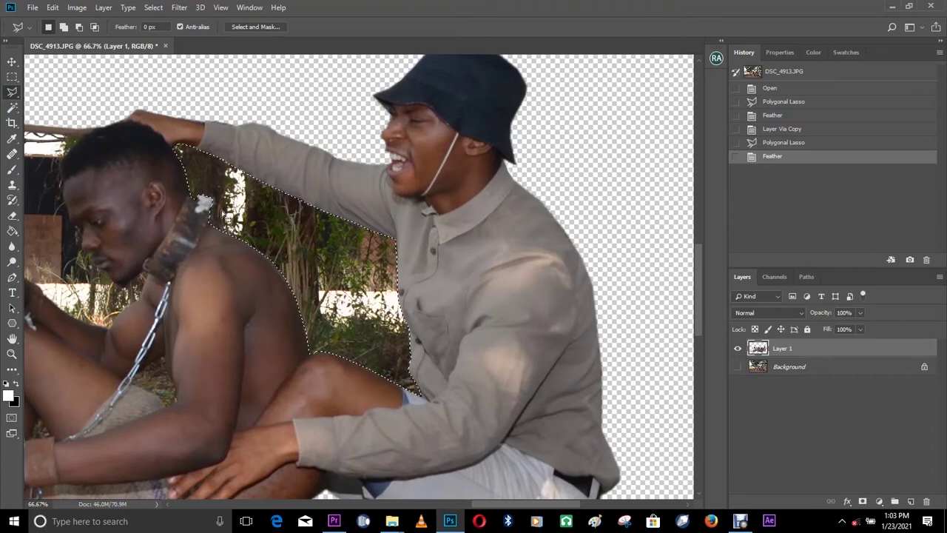
Clear the background inside the selected gap beneath the outstretched arm and remove the selection.
key(Delete)
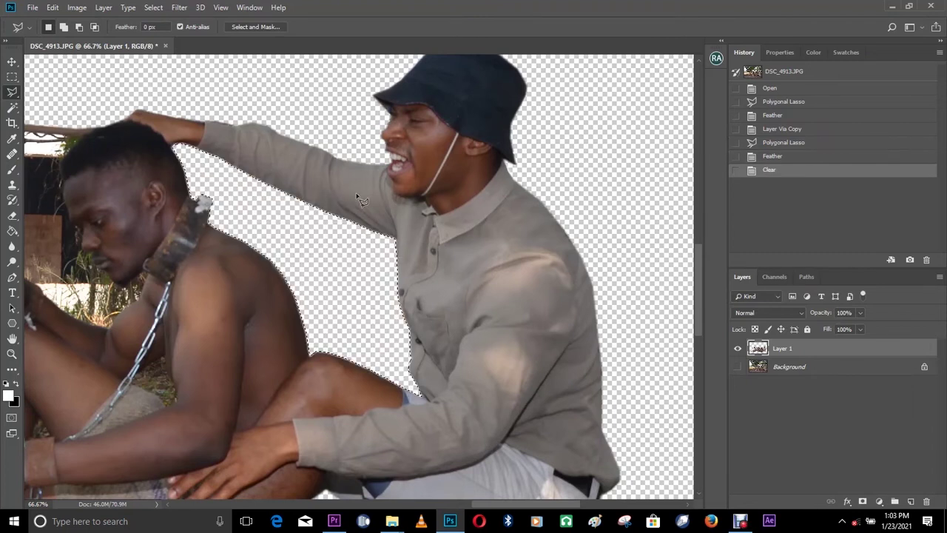
right_click(515, 160)
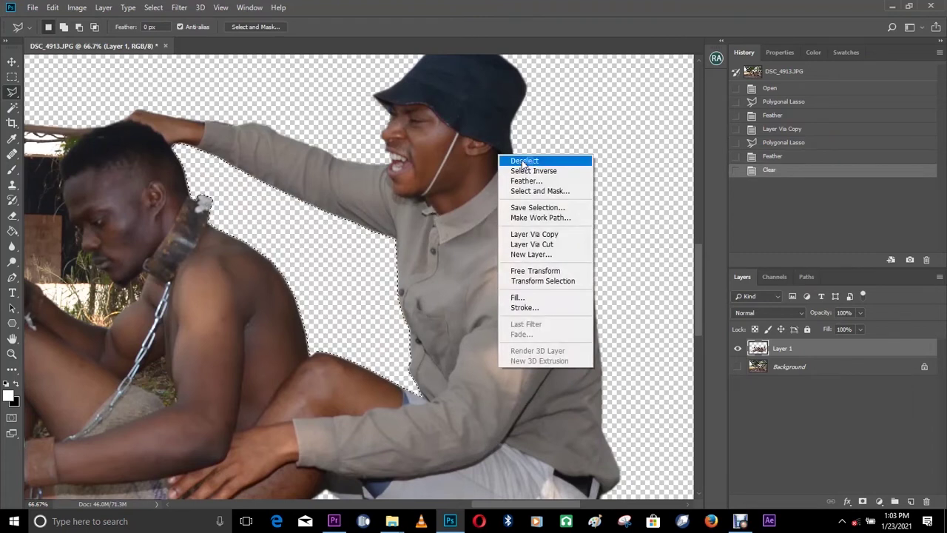
click(527, 165)
Start a Polygonal Lasso selection of the gap between the two middle men, tracing the chin, face and forehead and following the stick.
key(z)
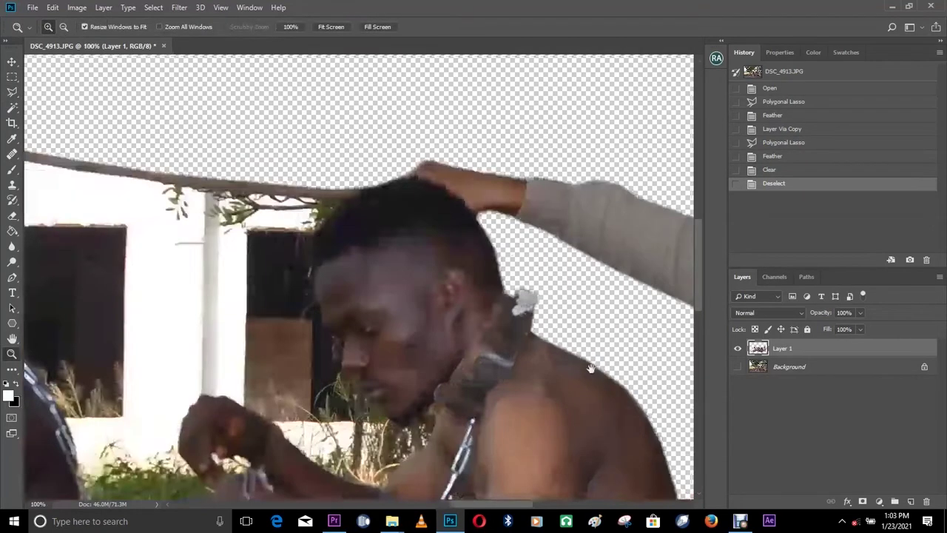
click(413, 282)
click(413, 282)
scroll(444, 320, down, 4)
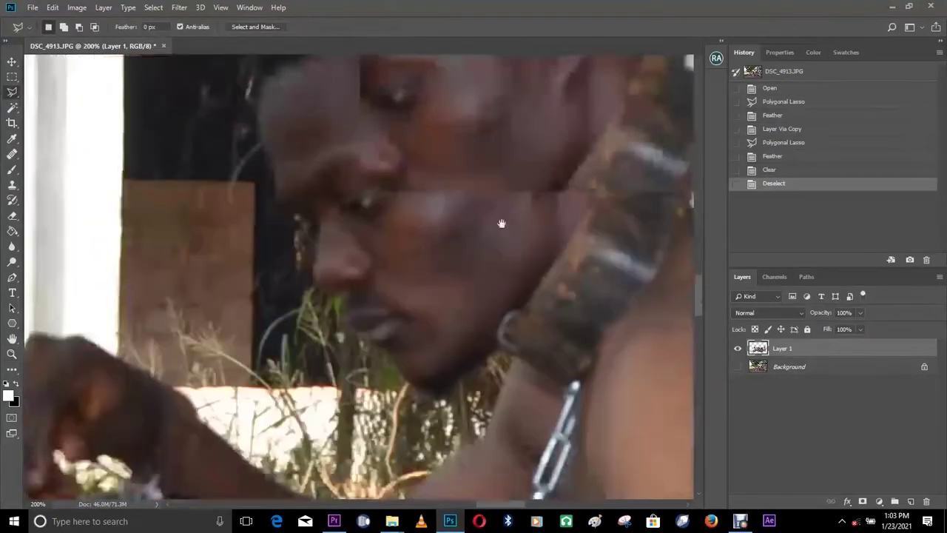
click(528, 242)
click(476, 293)
click(452, 285)
click(436, 273)
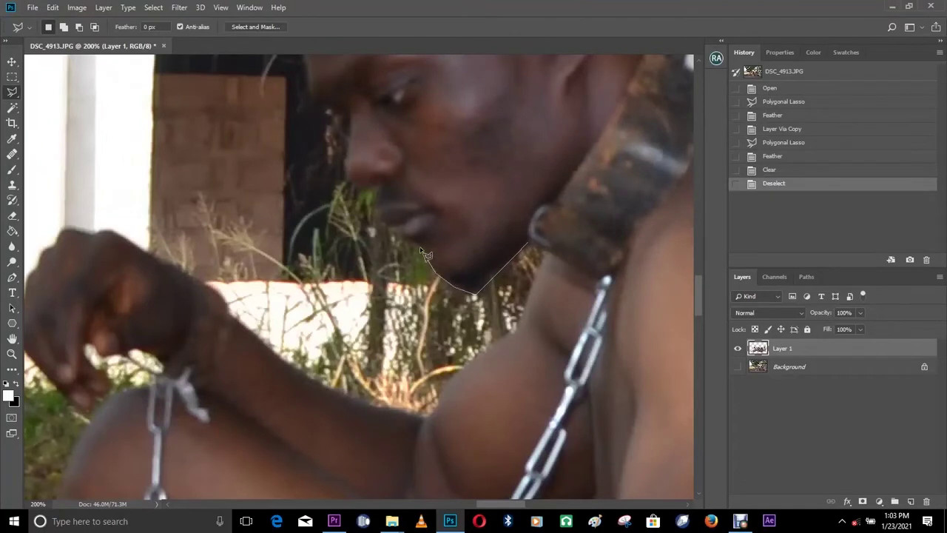
click(398, 241)
click(375, 218)
click(354, 184)
scroll(355, 184, up, 3)
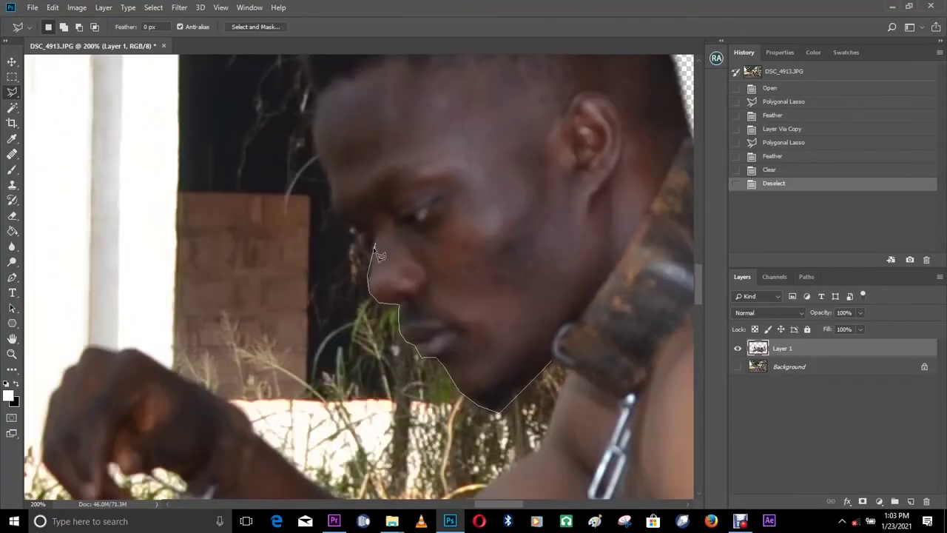
click(337, 215)
scroll(326, 162, up, 4)
click(415, 145)
scroll(399, 145, left, 6)
drag(354, 144, 654, 293)
Continue the lasso outline down the back of the other man's head and neck and along the hanging chain to the shin.
click(136, 207)
click(191, 286)
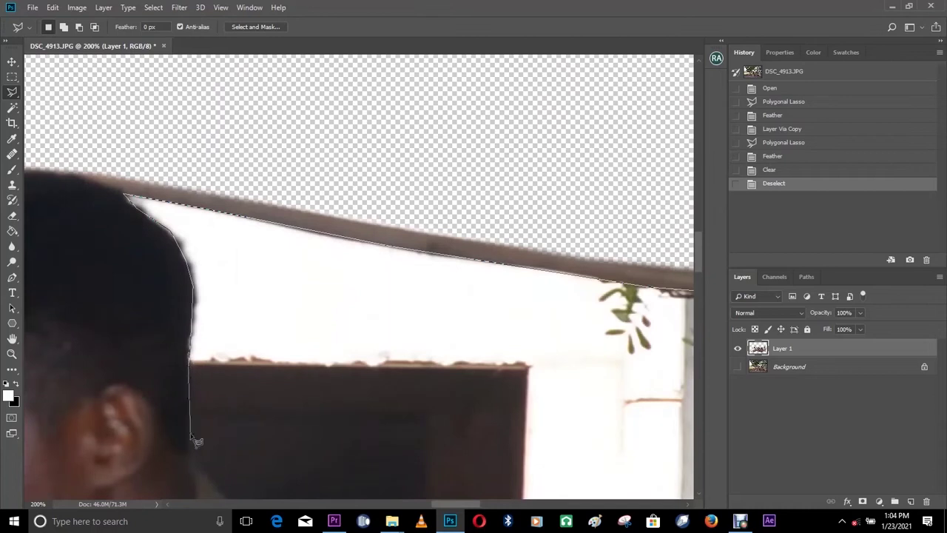
click(200, 422)
drag(202, 423, 202, 163)
click(229, 244)
click(326, 339)
drag(326, 339, 286, 149)
click(289, 155)
click(347, 280)
click(470, 449)
Trace the lasso outline up the raised knee, around the dangling hand and along the forearm.
click(518, 257)
click(579, 146)
click(623, 126)
click(555, 97)
click(547, 112)
click(569, 139)
click(550, 167)
click(532, 156)
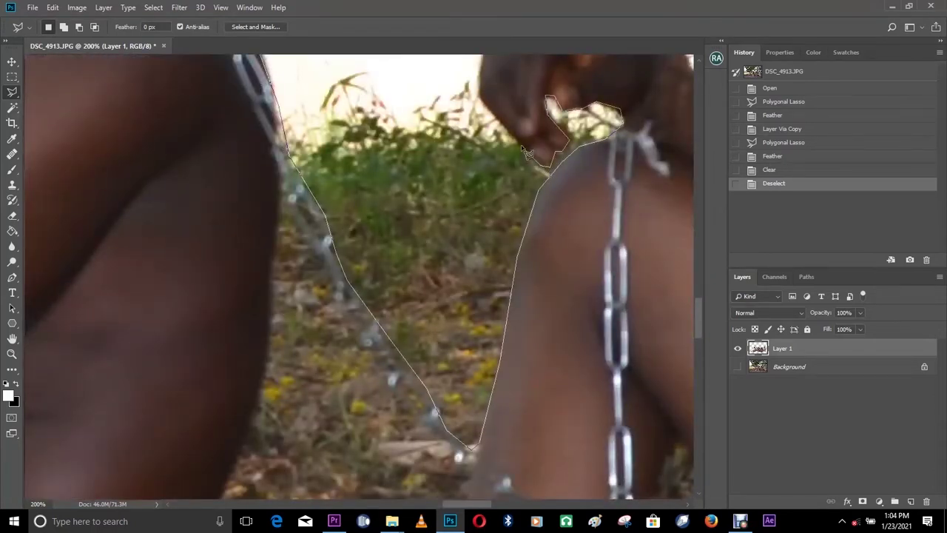
click(481, 97)
scroll(481, 97, up, 1)
click(483, 72)
drag(483, 72, 429, 295)
click(452, 240)
click(472, 222)
click(516, 222)
click(558, 247)
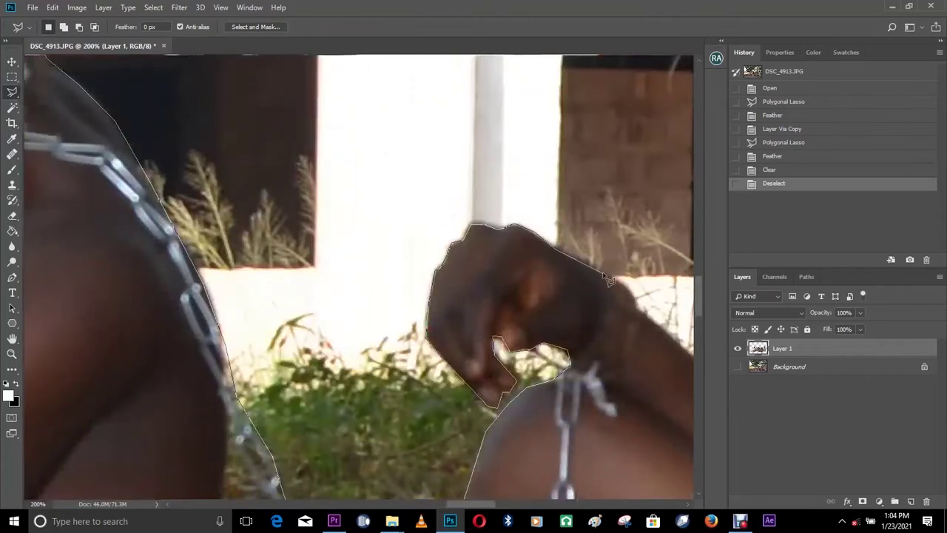
drag(613, 274, 385, 202)
click(413, 237)
click(534, 321)
click(598, 339)
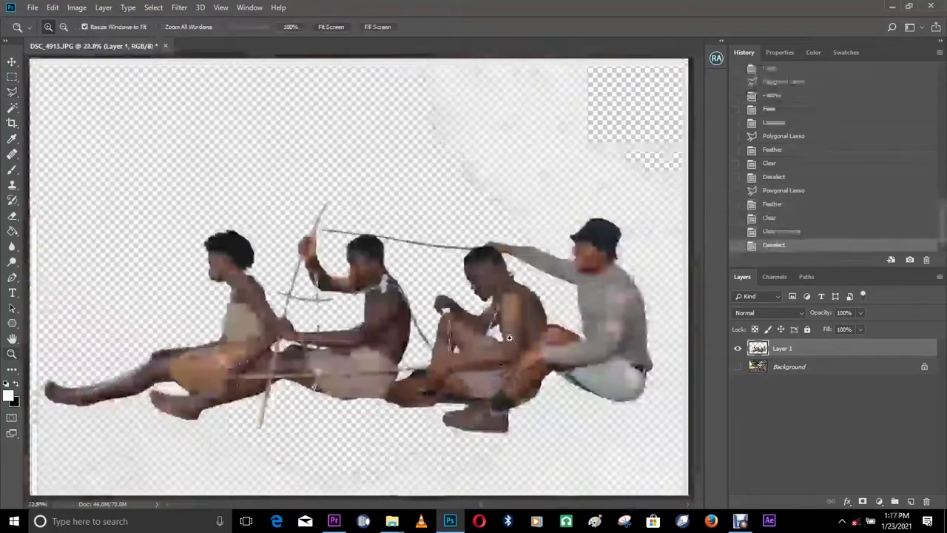
Inspect the people's cutout close up and compare it with the original by toggling the Background layer's visibility.
click(512, 328)
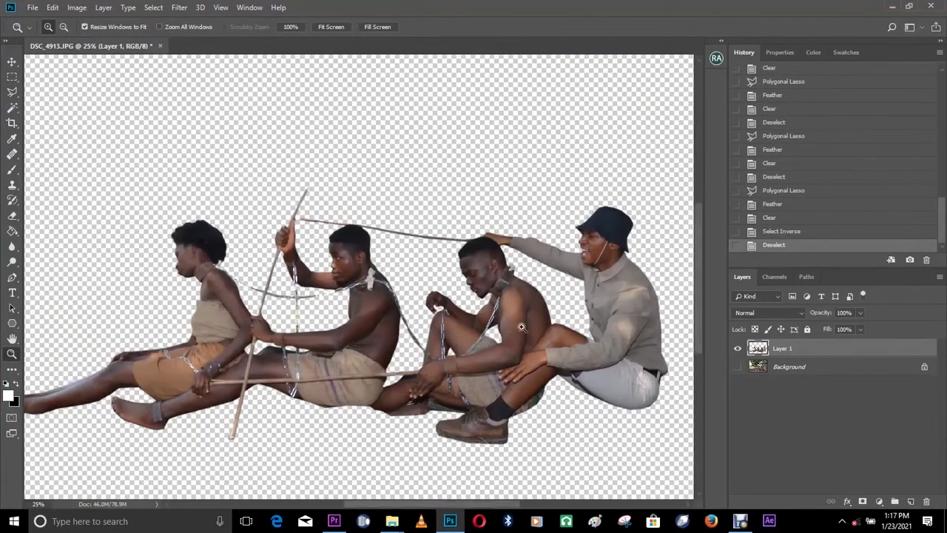
click(541, 307)
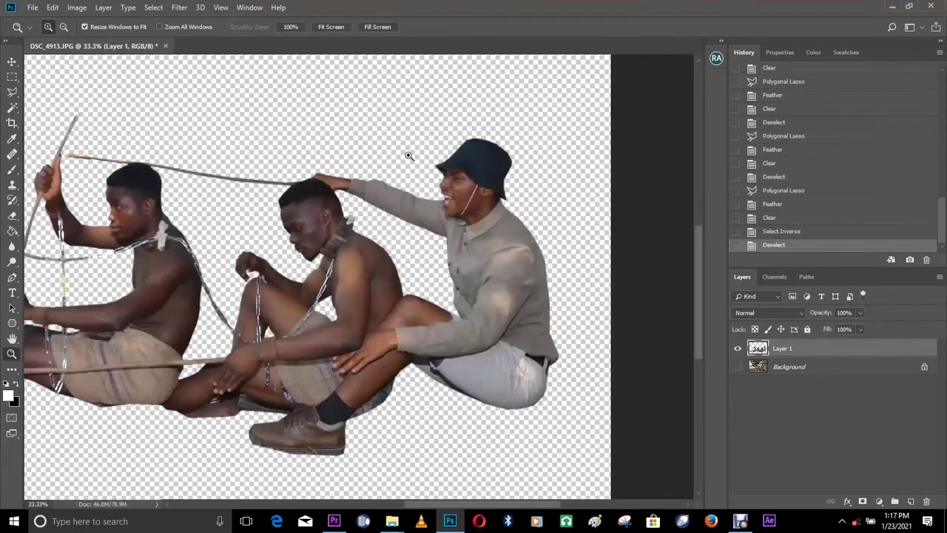
right_click(286, 245)
click(318, 264)
right_click(317, 244)
click(329, 252)
click(735, 368)
click(736, 369)
click(737, 367)
click(737, 367)
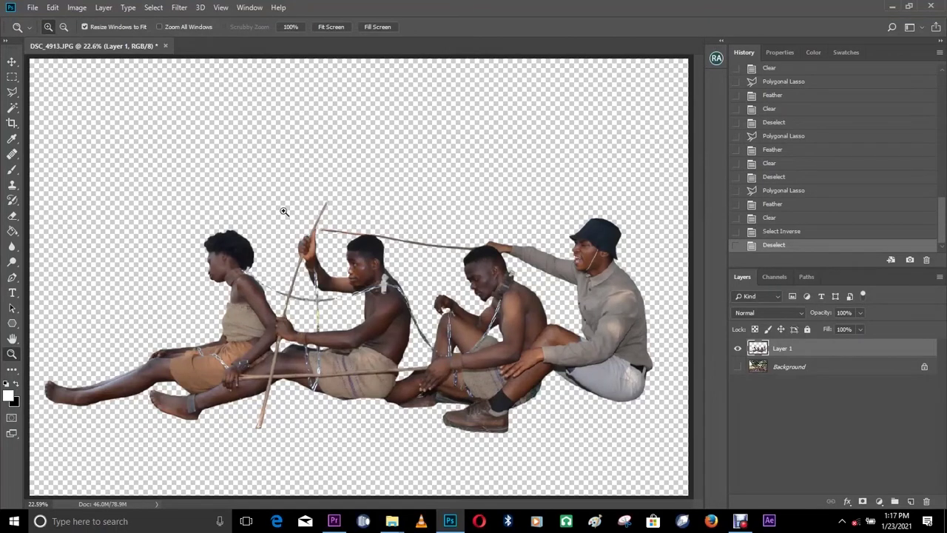
Open the sunset sea picture images (3).jpeg and bring it into the DSC_4913.JPG document as a new layer.
click(32, 7)
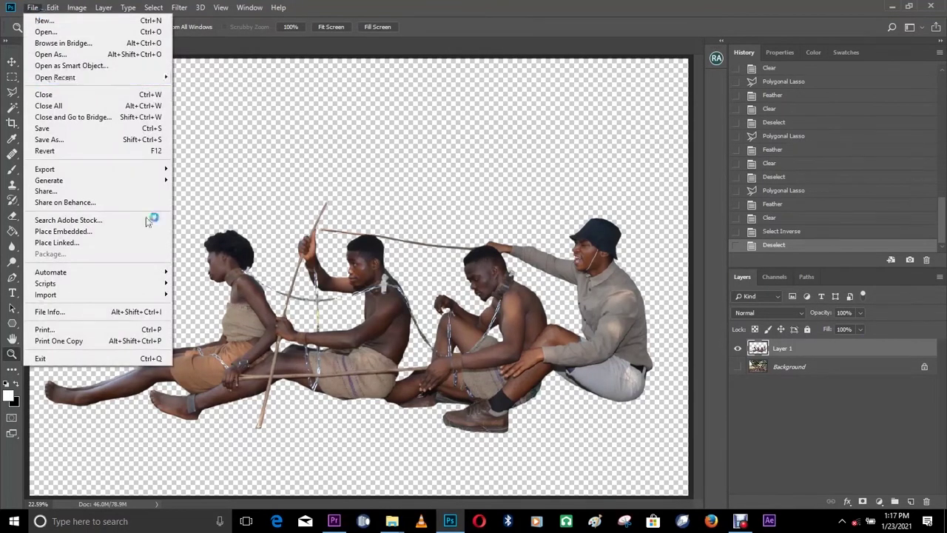
click(83, 35)
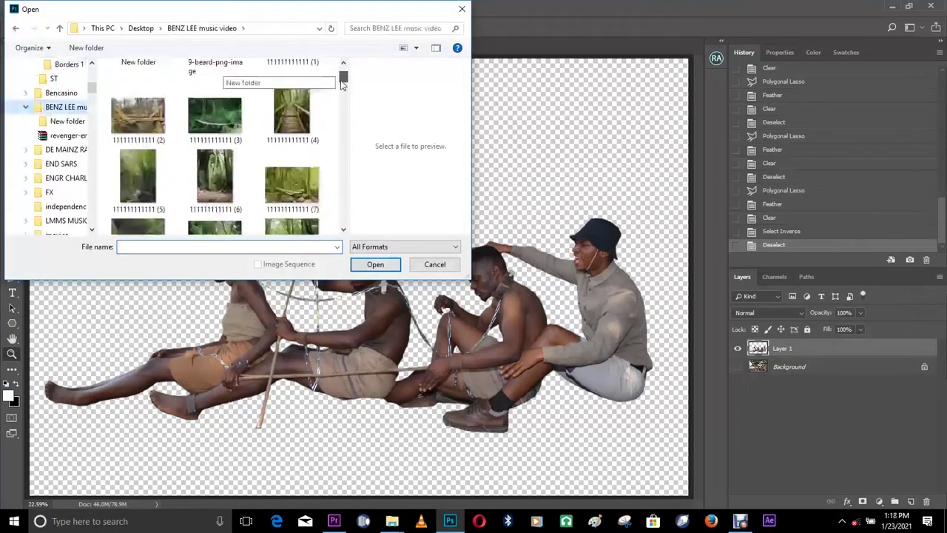
double_click(215, 104)
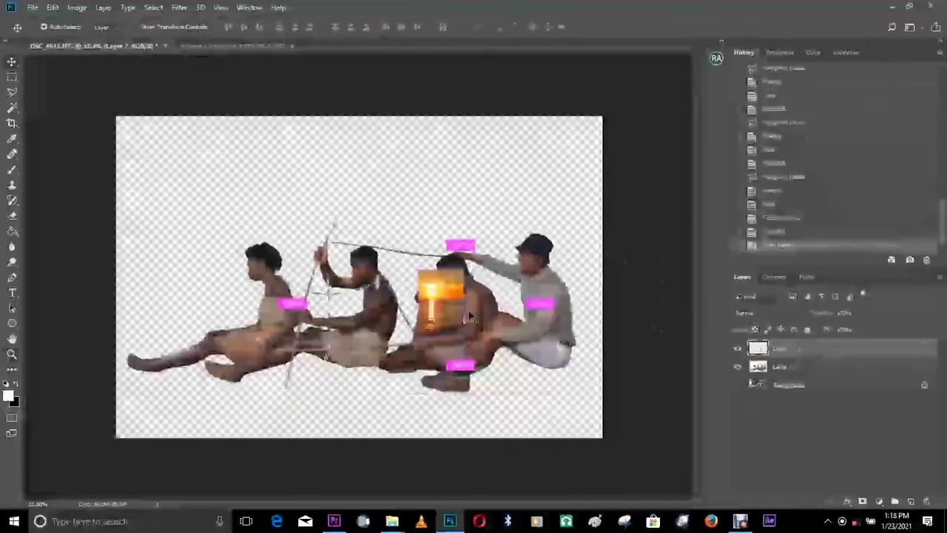
Enlarge the sunset layer with Free Transform and position it to fill the whole canvas.
key(ctrl+t)
drag(486, 328, 575, 372)
drag(201, 273, 116, 263)
drag(576, 429, 602, 437)
key(Return)
drag(480, 302, 480, 311)
key(ctrl+t)
key(Return)
key(z)
right_click(415, 215)
click(435, 222)
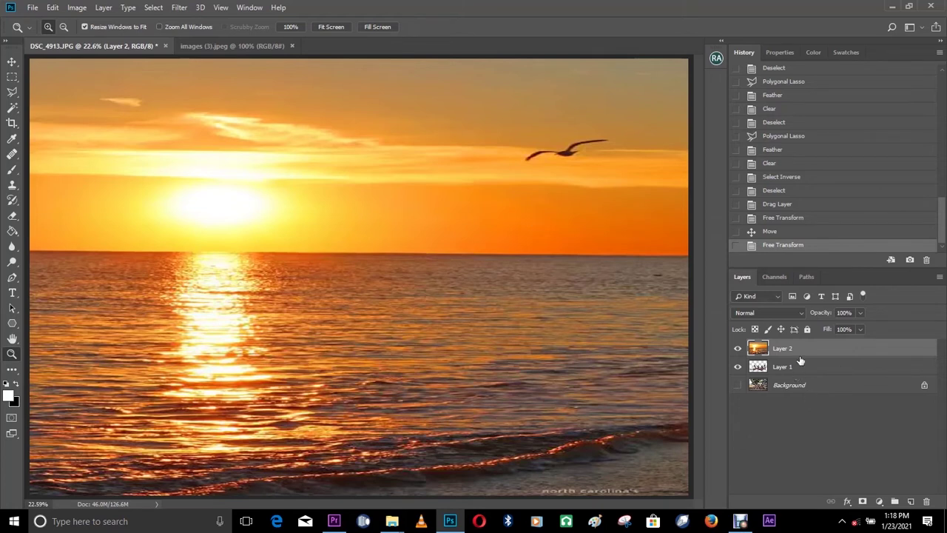
Delete the Background layer and move the sunset layer beneath the people's layer.
click(794, 394)
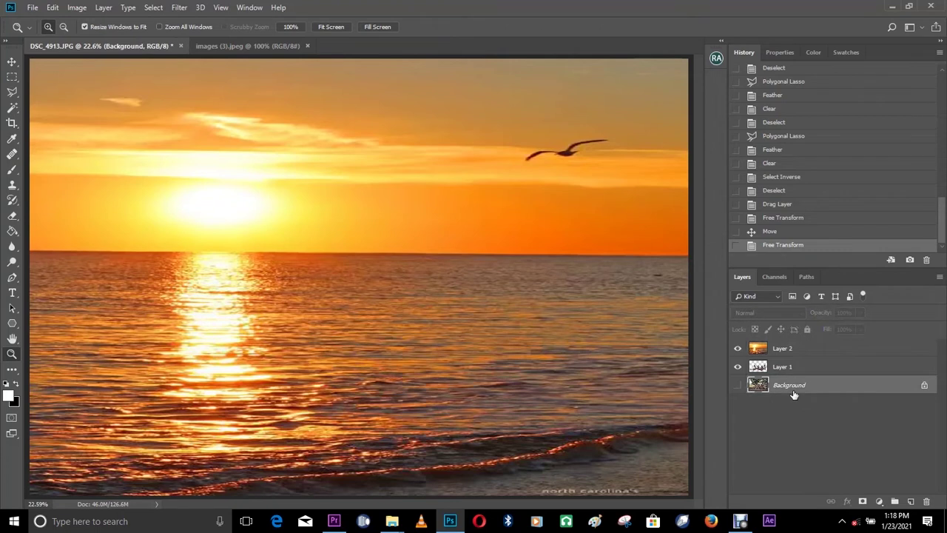
key(Delete)
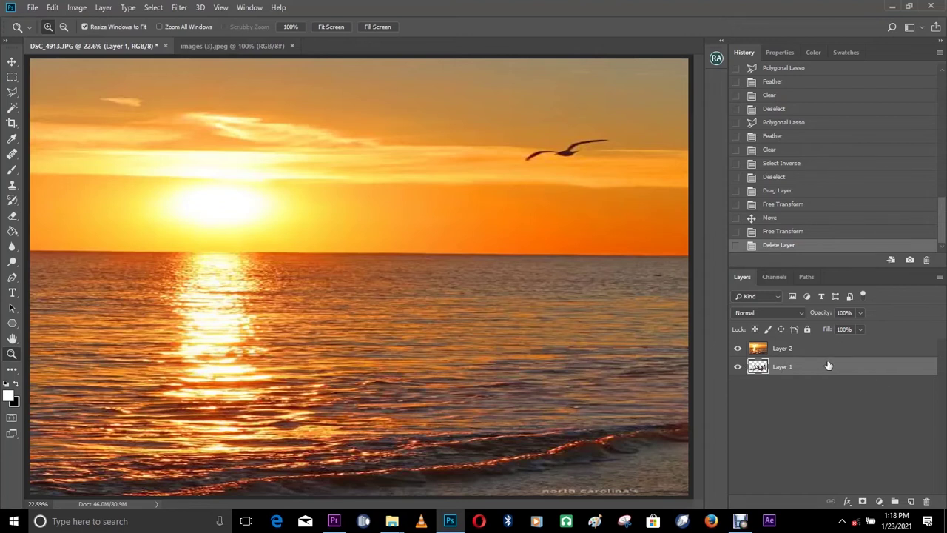
drag(804, 352, 806, 382)
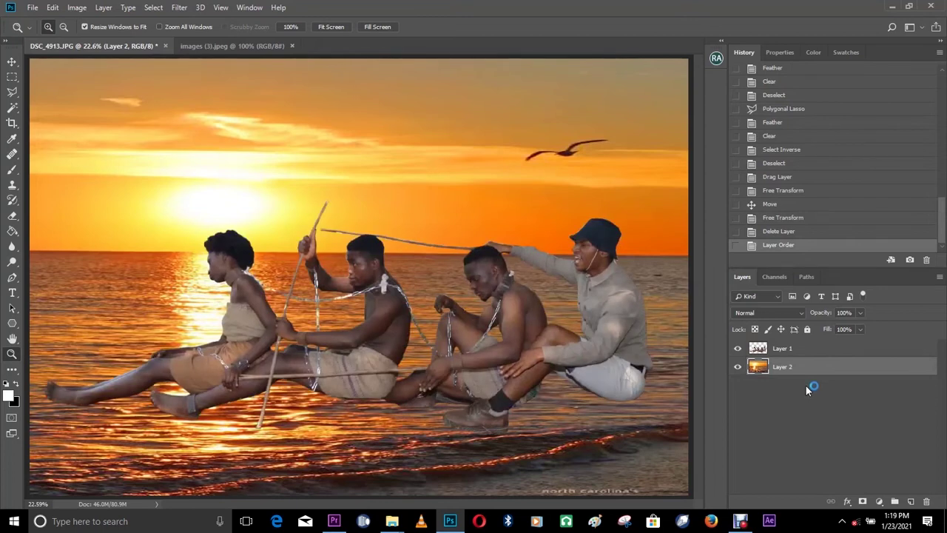
Scale the people on Layer 1 to less than half size and place them on the water just below the horizon.
click(811, 351)
click(737, 348)
click(737, 349)
click(737, 348)
click(737, 348)
key(ctrl+t)
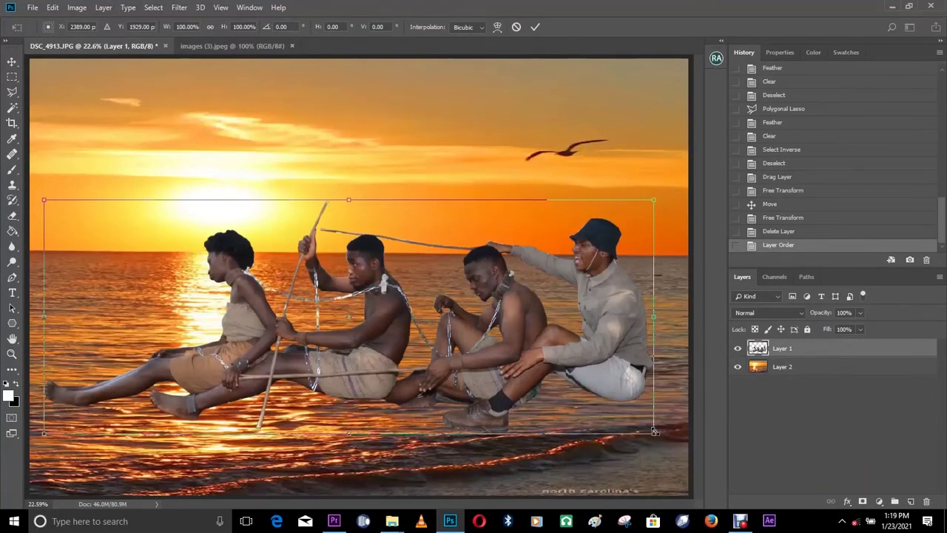
drag(652, 434, 465, 344)
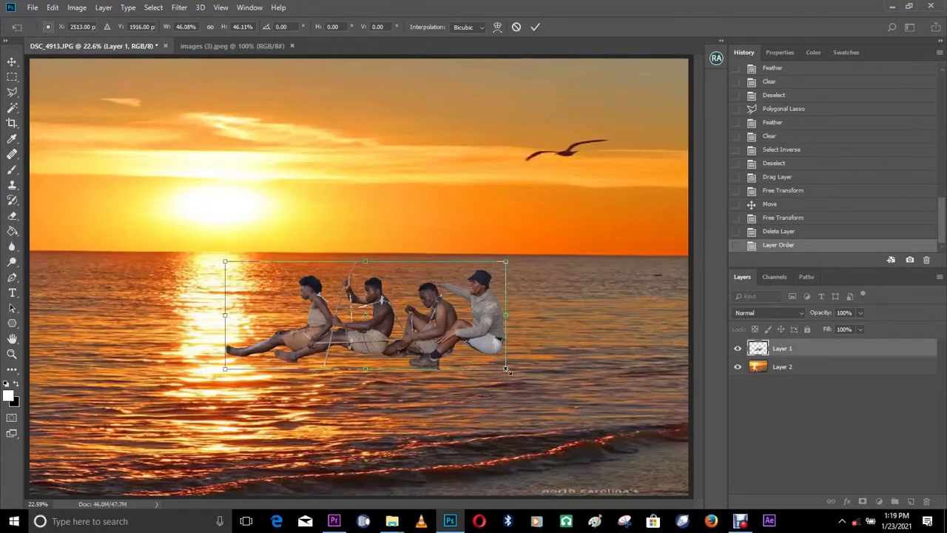
drag(507, 370, 501, 366)
key(Return)
Crop the composite slightly on all four sides to trim away the shoreline lettering, and fit the result in view.
click(820, 373)
key(c)
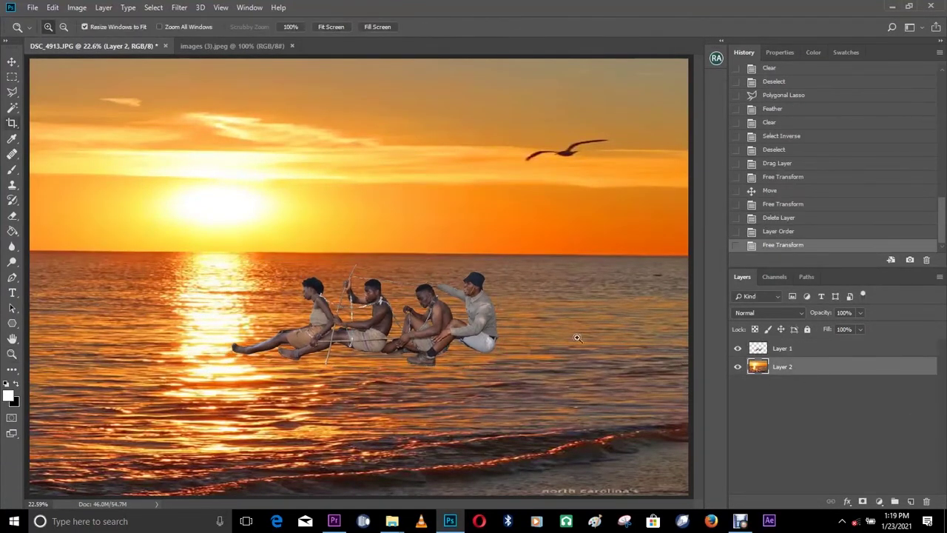
key(c)
drag(355, 495, 358, 477)
drag(688, 277, 667, 276)
drag(52, 278, 58, 275)
drag(360, 77, 360, 89)
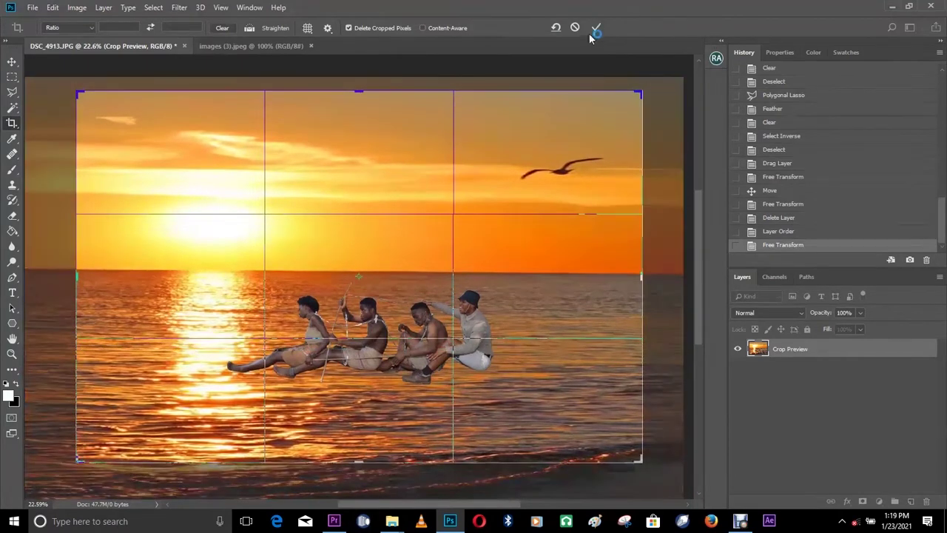
click(591, 34)
key(z)
right_click(435, 241)
click(468, 247)
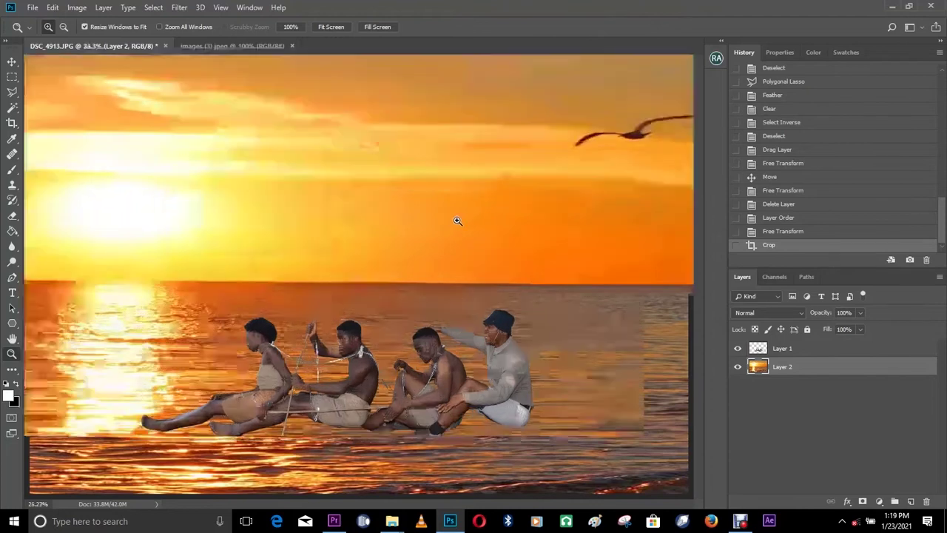
right_click(459, 222)
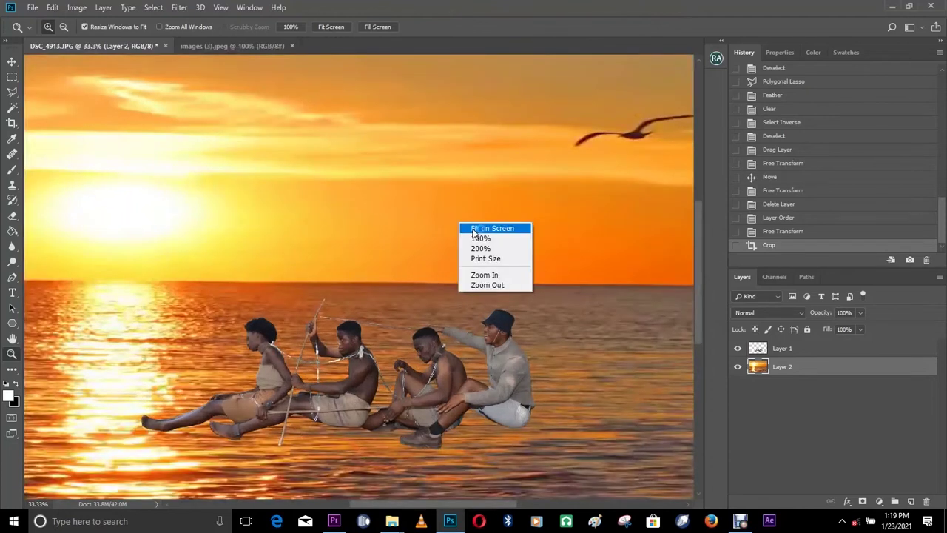
click(473, 228)
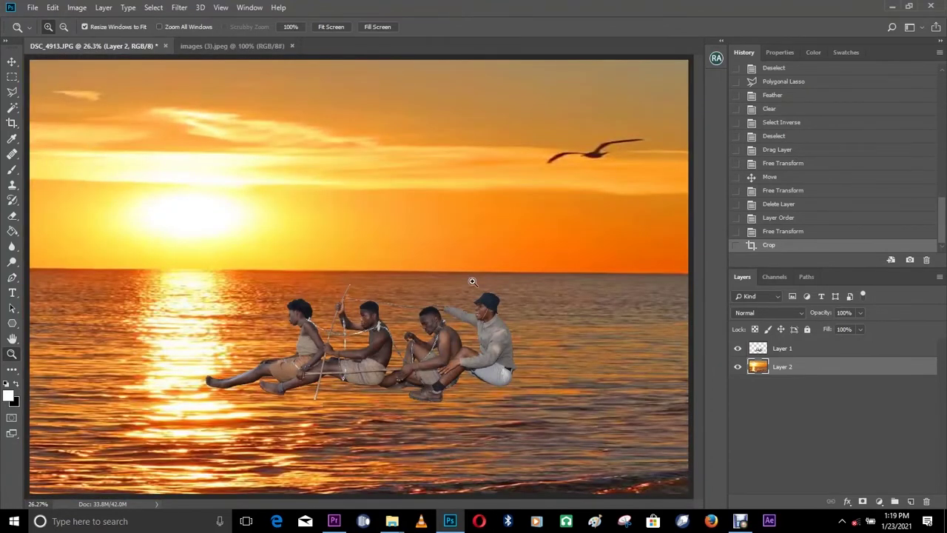
Open the canoe picture images (18).jpeg and bring it into the sunset composite as a new layer.
click(32, 9)
click(118, 32)
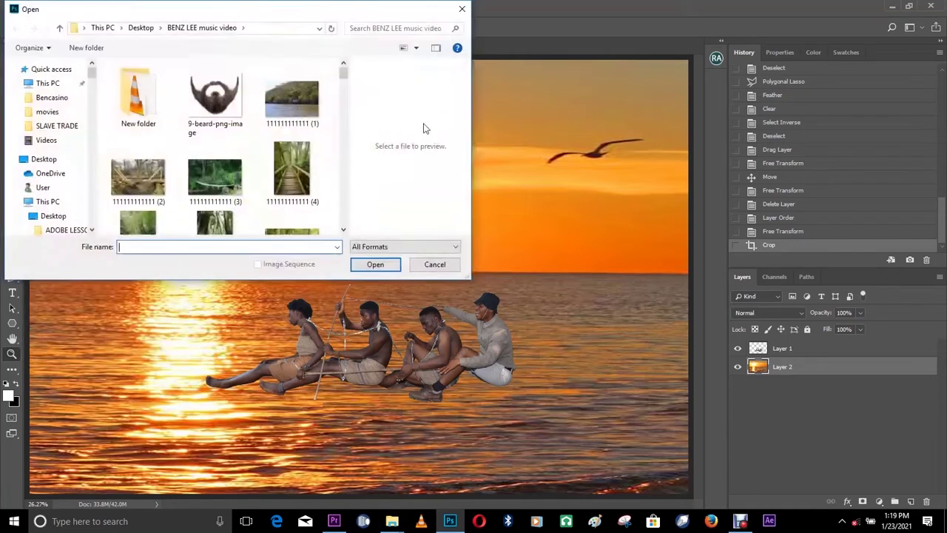
drag(343, 74, 334, 174)
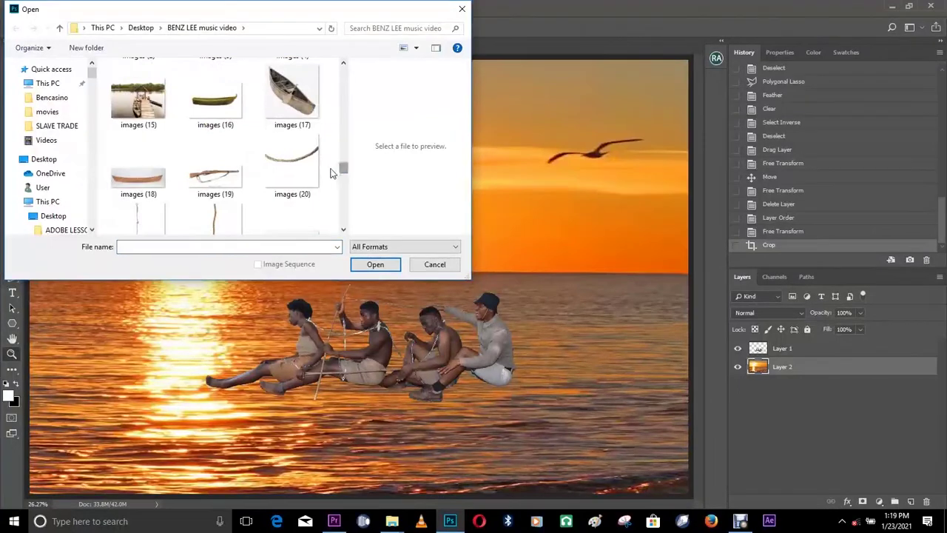
click(114, 176)
click(375, 264)
key(v)
drag(454, 352, 103, 78)
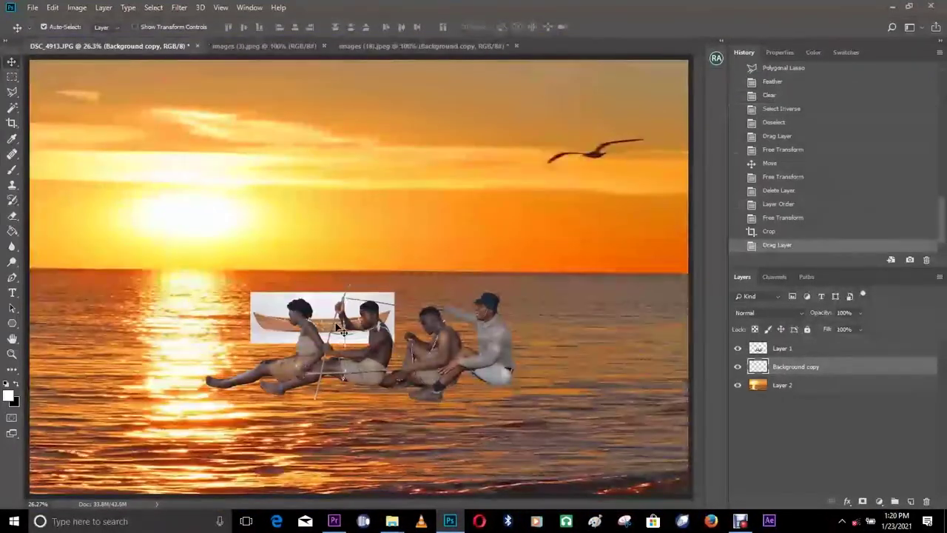
Enlarge the canoe picture until it spans wider than the seated group and move its layer above the people's layer.
key(ctrl+t)
drag(395, 343, 565, 416)
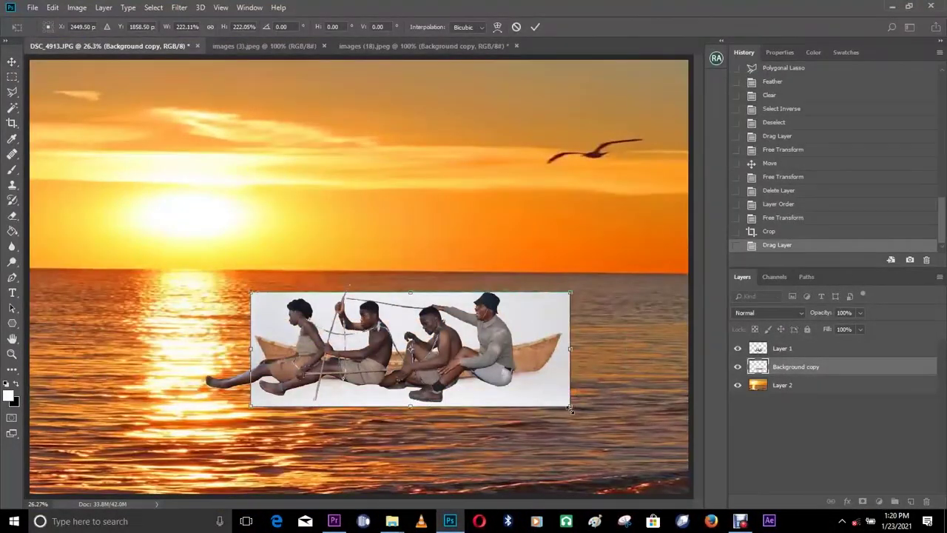
drag(548, 387, 575, 374)
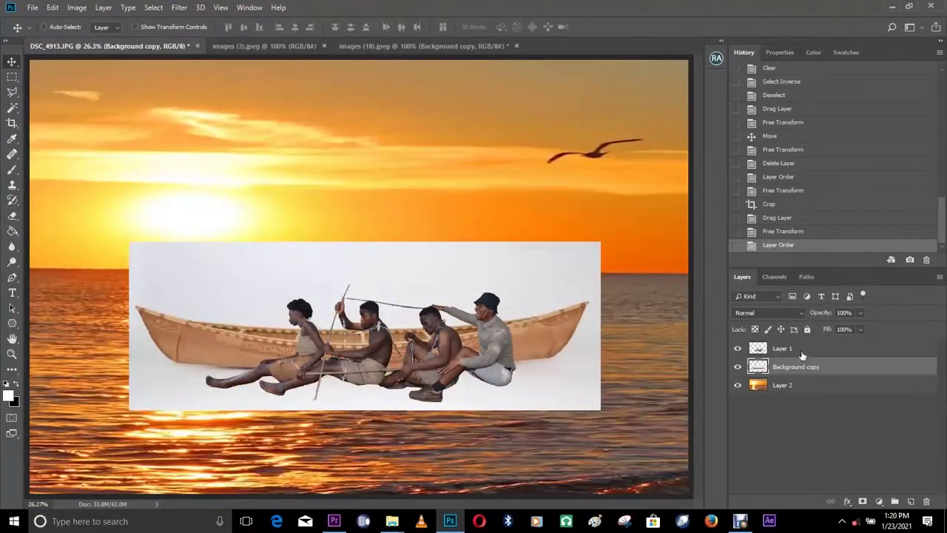
drag(803, 355, 802, 341)
Outline the canoe's left end and the first stretch of its bottom edge with the Polygonal Lasso.
key(z)
click(513, 316)
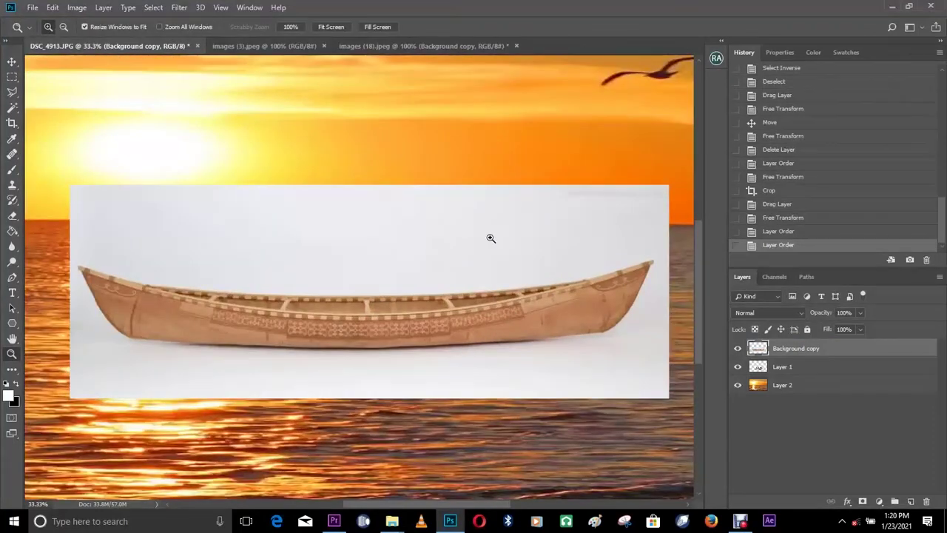
key(ctrl+0)
click(259, 319)
drag(259, 318, 337, 258)
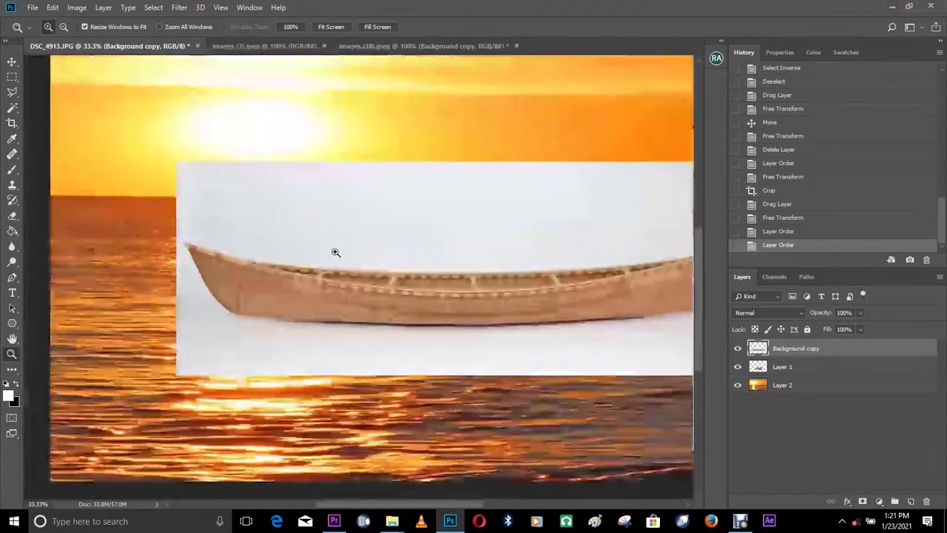
click(333, 251)
drag(336, 350, 336, 260)
click(260, 234)
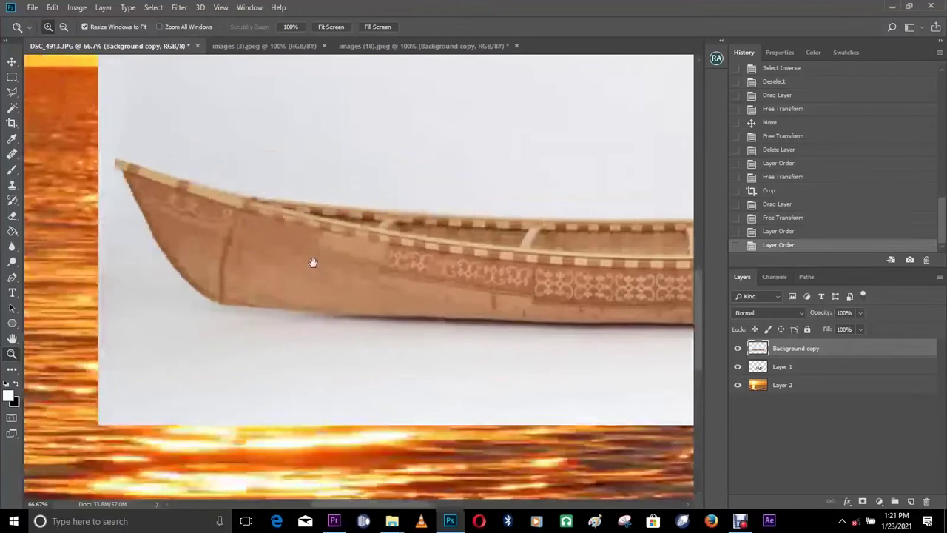
click(11, 92)
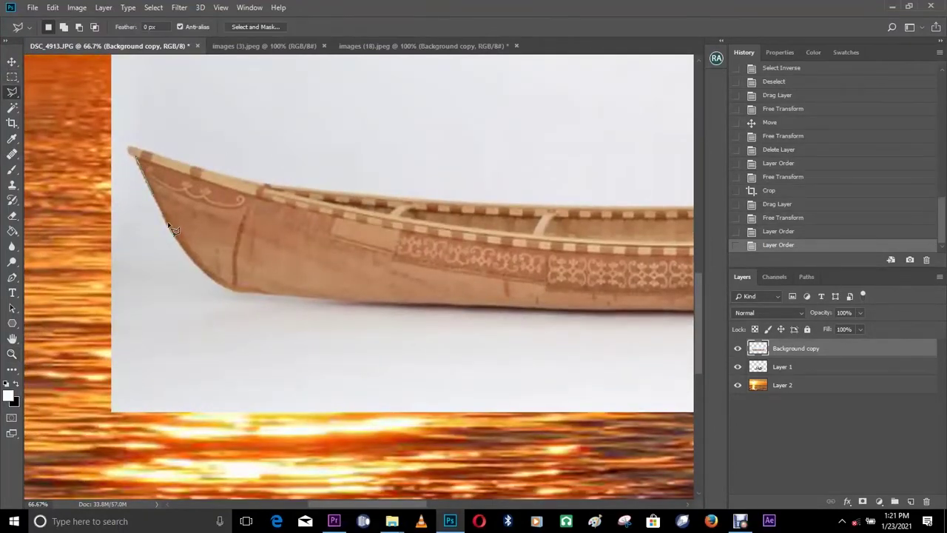
click(209, 278)
click(236, 290)
click(576, 309)
drag(592, 309, 296, 284)
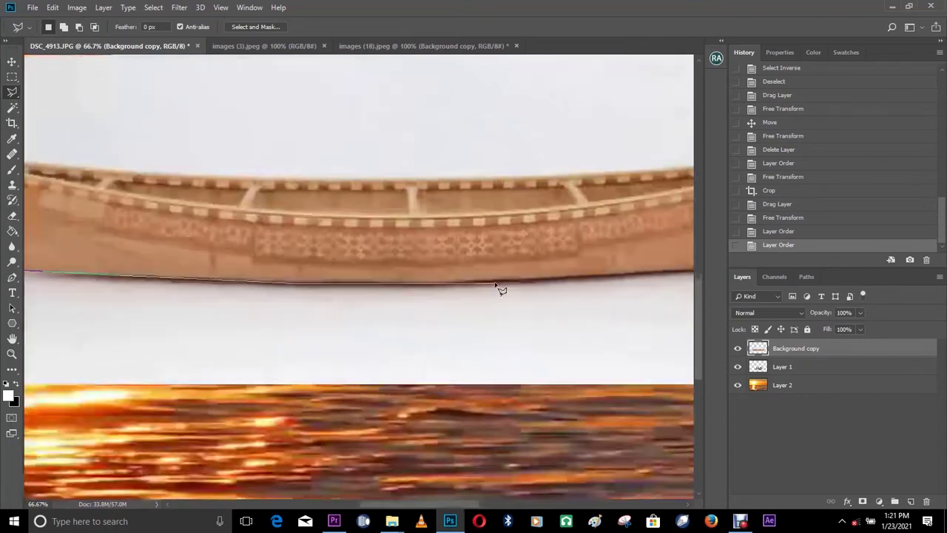
Complete the outline around the canoe's right end and top rim, and isolate the canoe on its own layer without the white backdrop.
drag(641, 275, 353, 293)
click(576, 271)
click(598, 259)
click(622, 236)
click(653, 173)
click(675, 132)
click(534, 171)
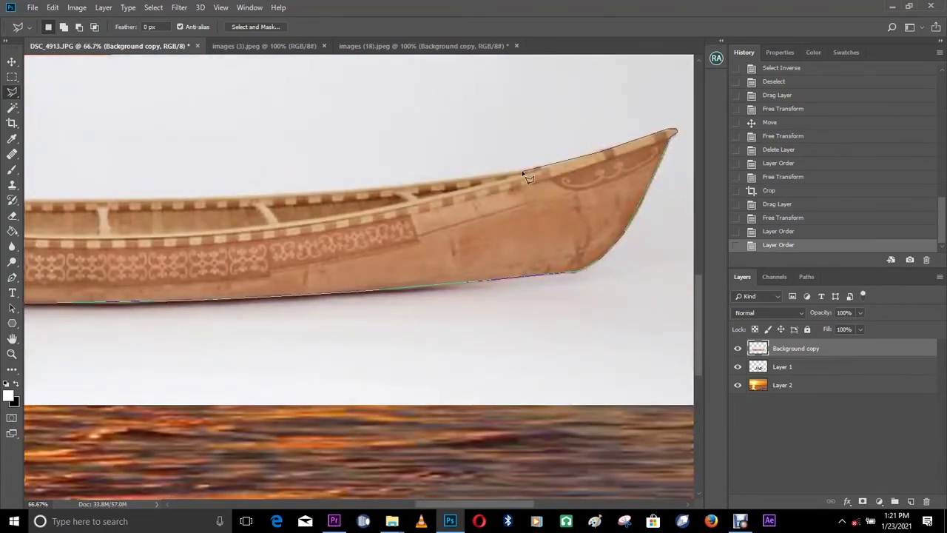
drag(401, 185, 671, 218)
click(362, 238)
drag(209, 228, 635, 288)
click(571, 287)
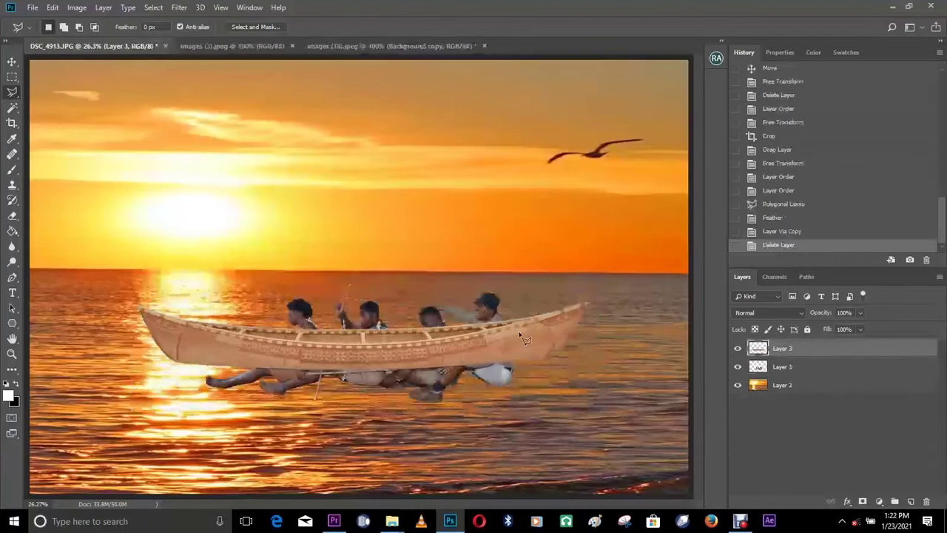
Scale the canoe down and lower it on the water beneath the people, with the people's layer stacked above it.
key(ctrl+t)
drag(587, 370, 569, 364)
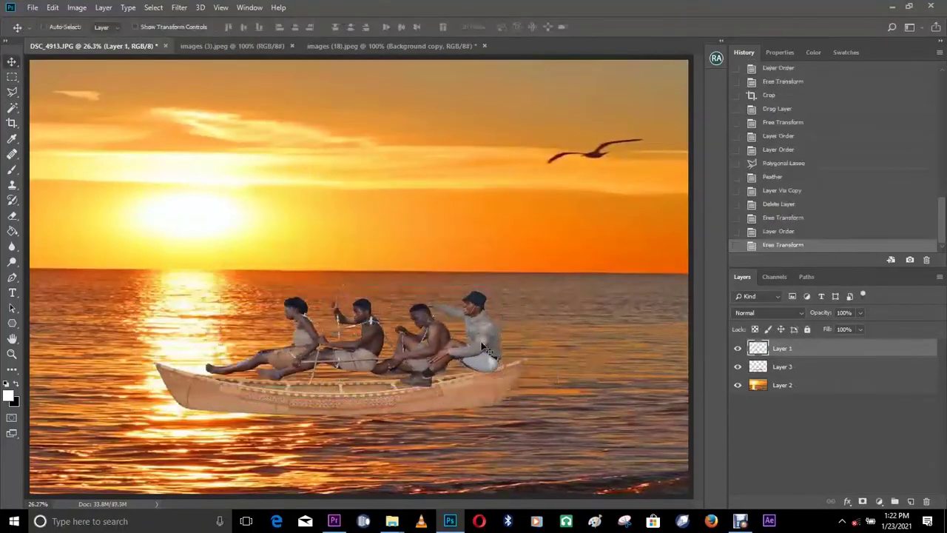
Move the people on Layer 1 down and to the left so that they sit in the canoe.
key(z)
click(379, 287)
right_click(518, 311)
click(535, 318)
key(v)
drag(447, 383, 438, 378)
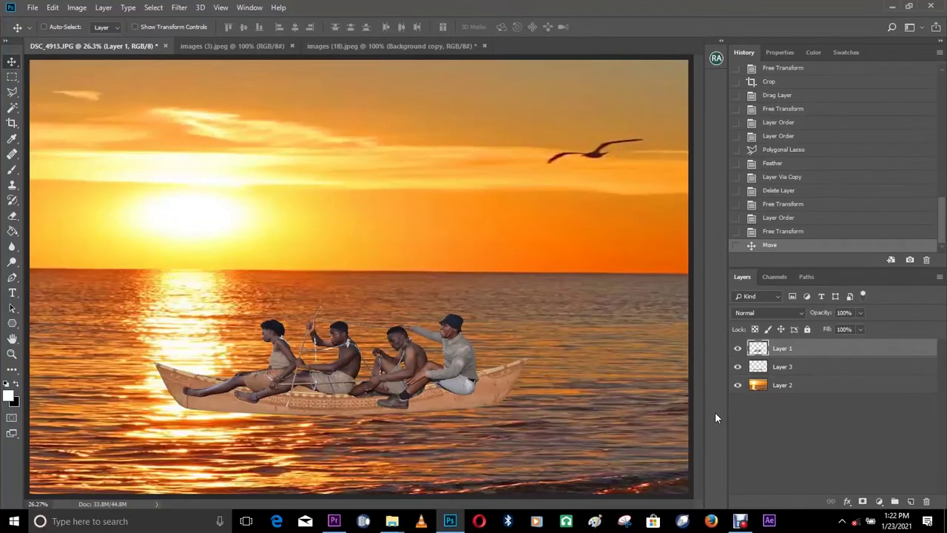
Examine how the seated people overlap the canoe, both up close and with their layer switched off and on.
key(z)
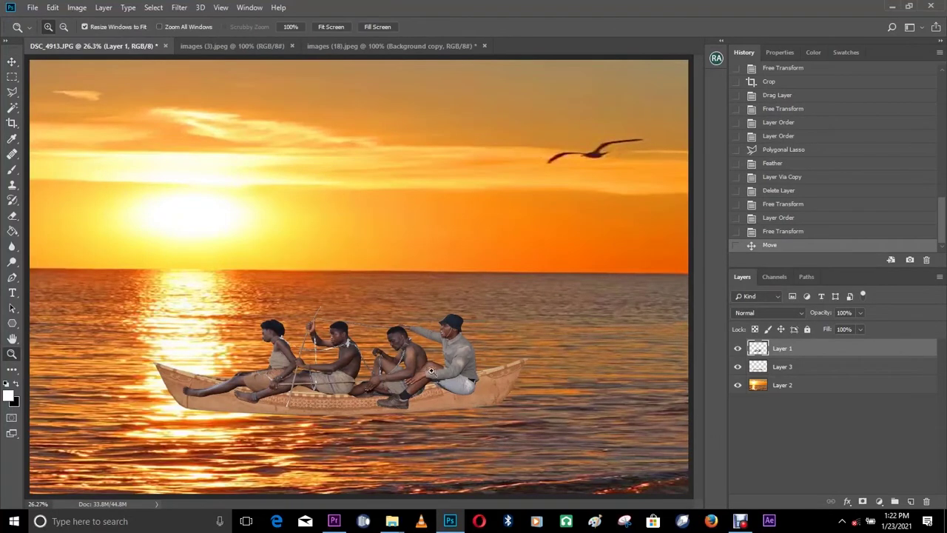
click(427, 383)
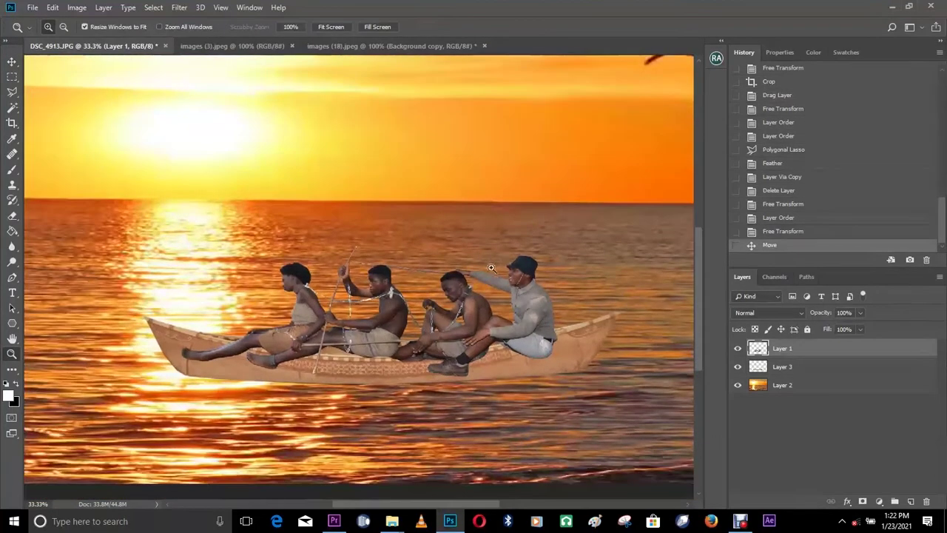
click(466, 341)
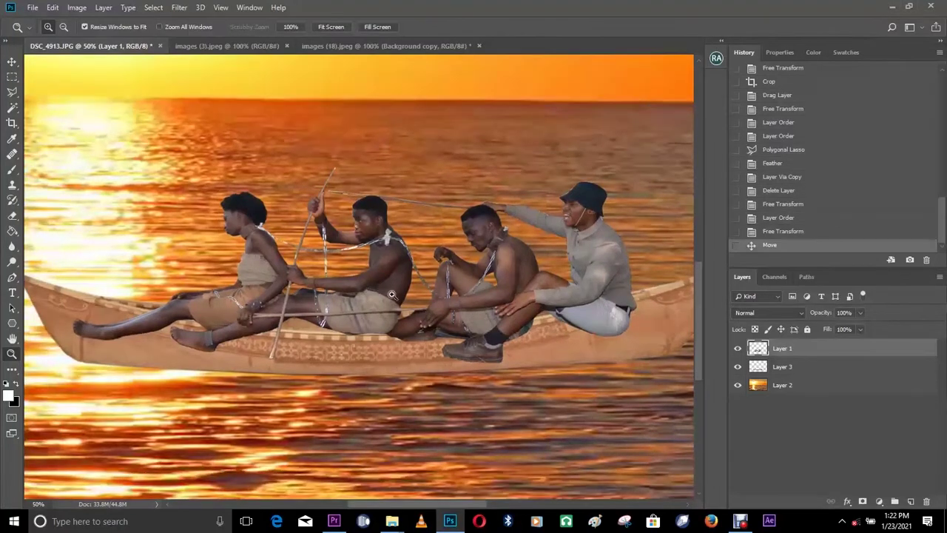
right_click(519, 311)
click(544, 317)
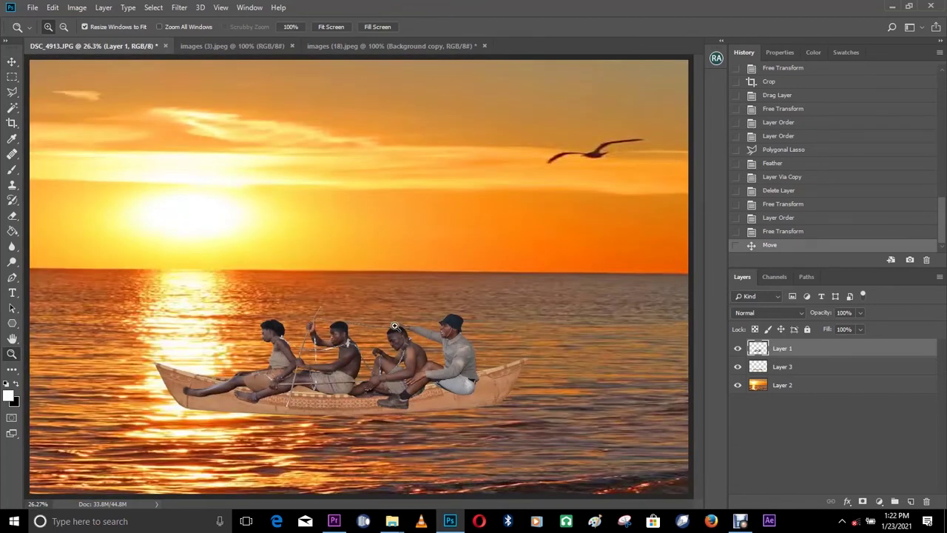
click(738, 348)
click(738, 348)
click(738, 348)
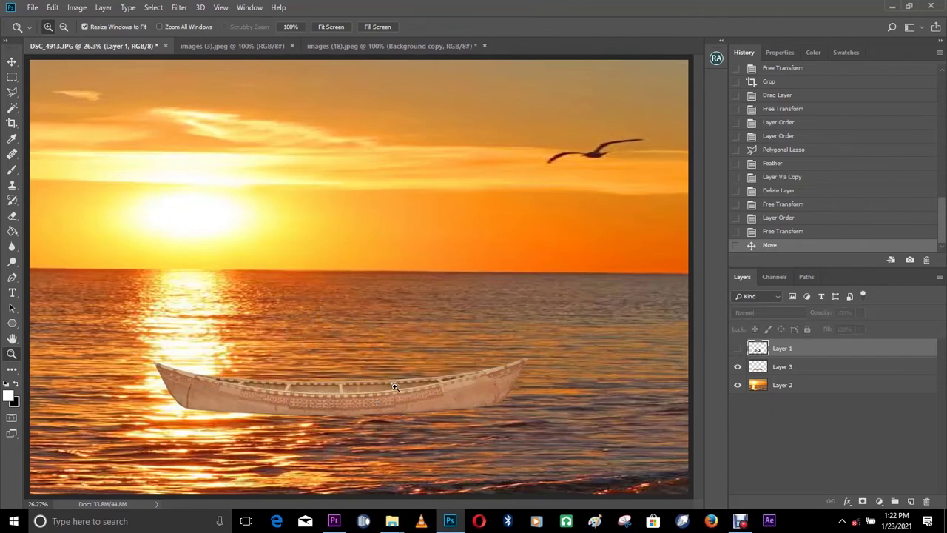
click(737, 349)
click(737, 348)
click(737, 349)
Hide the people's layer and make the canoe's layer, Layer 3, active.
click(737, 349)
click(791, 373)
click(285, 416)
click(286, 415)
drag(304, 333, 433, 270)
click(364, 296)
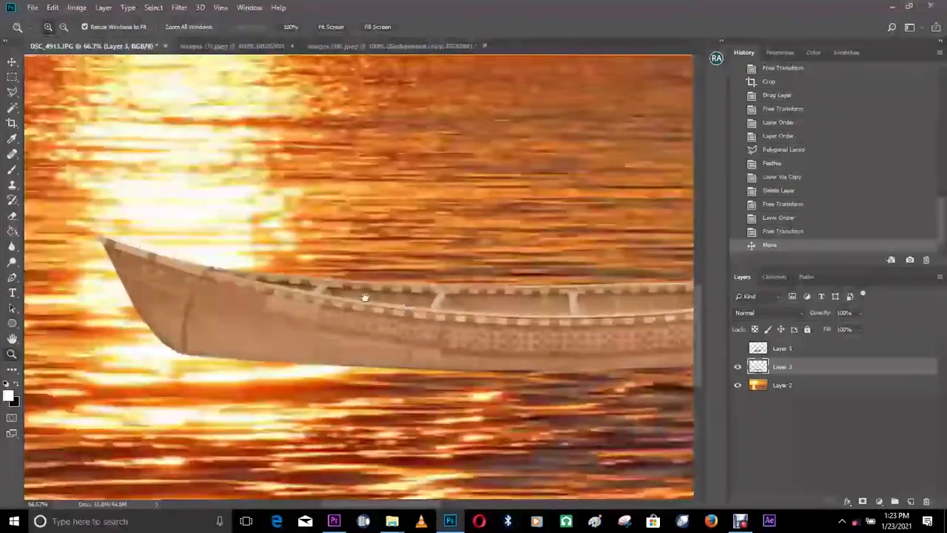
click(394, 295)
right_click(418, 272)
click(440, 276)
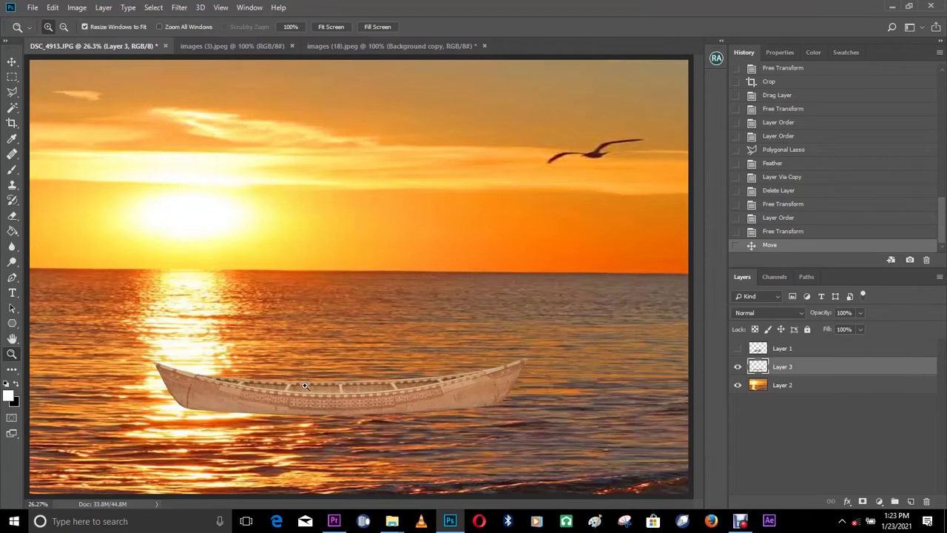
Select the canoe's outer hull below the inside edge of the near rim with the Polygonal Lasso and copy it to a new layer.
click(258, 382)
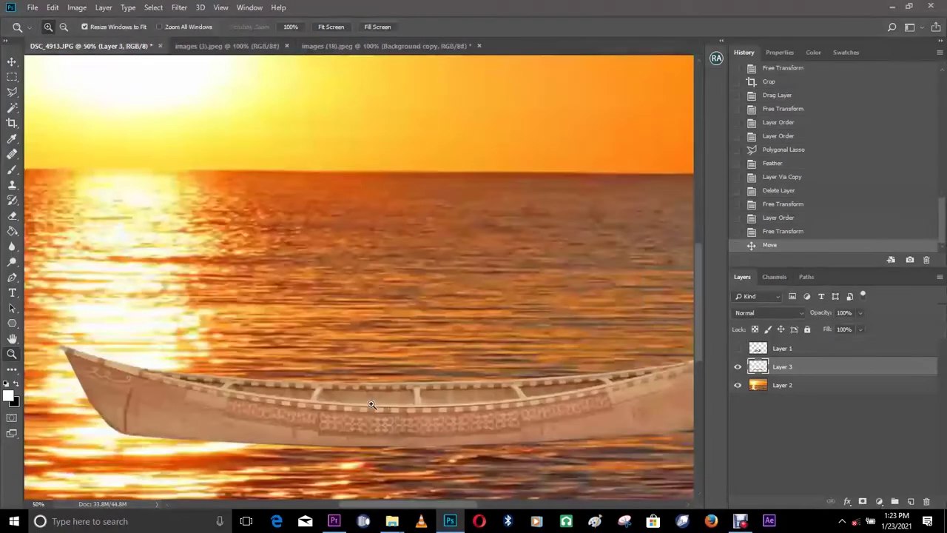
click(359, 392)
drag(327, 392, 474, 294)
key(l)
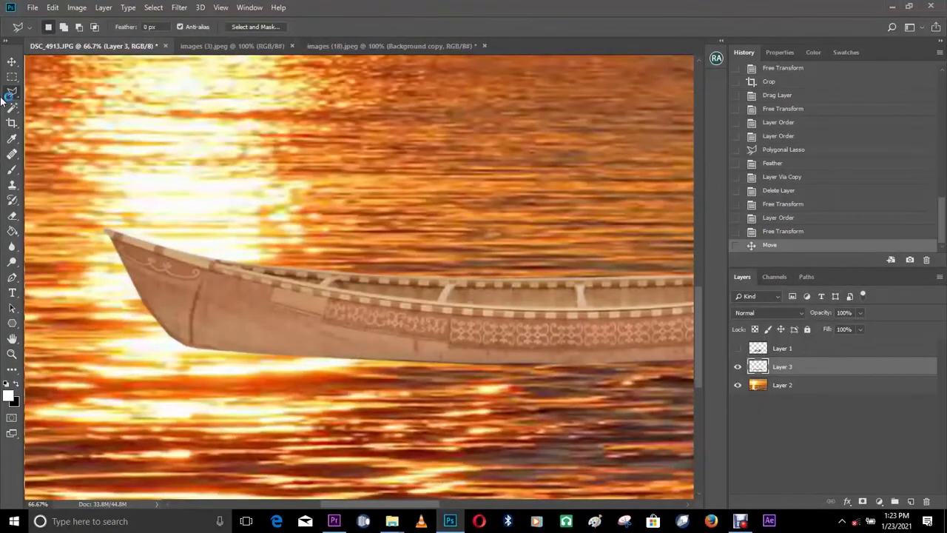
click(212, 262)
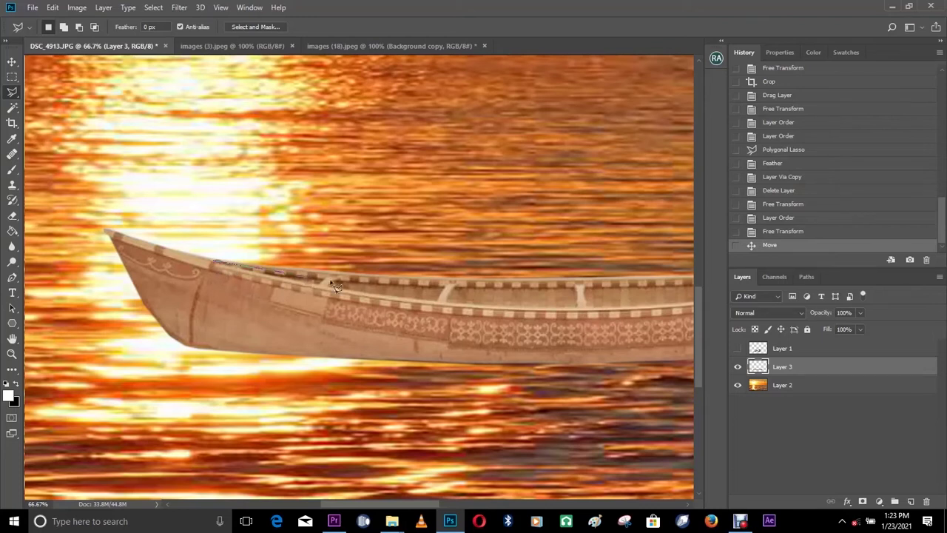
click(462, 306)
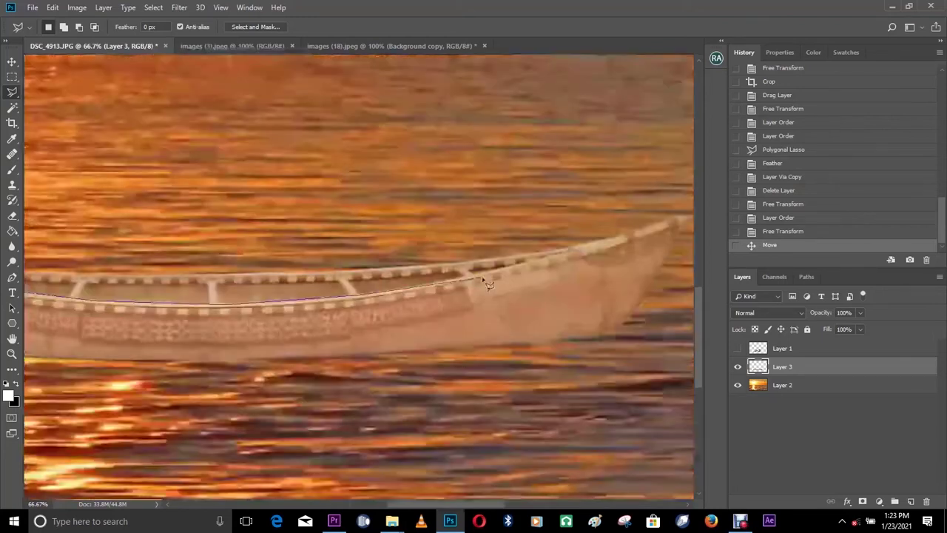
click(500, 271)
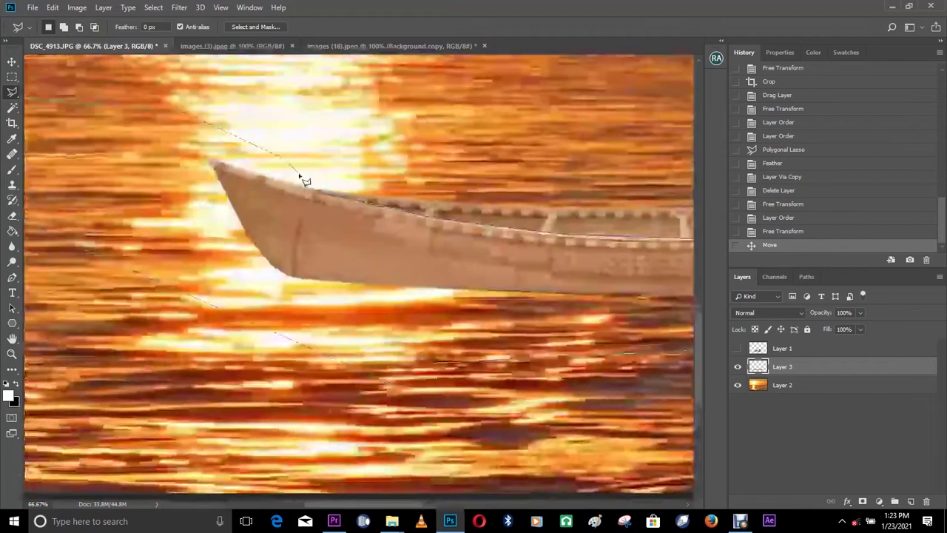
click(304, 181)
key(ctrl+0)
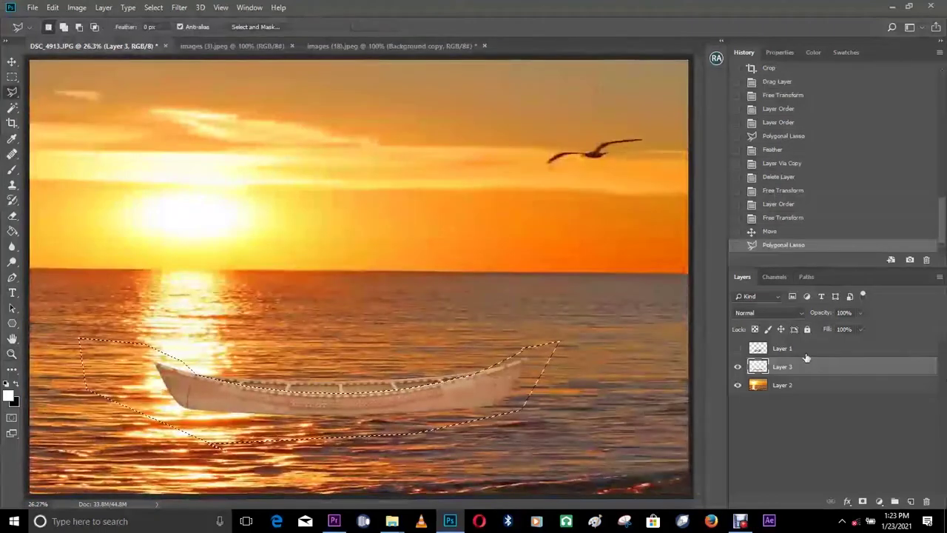
key(ctrl+j)
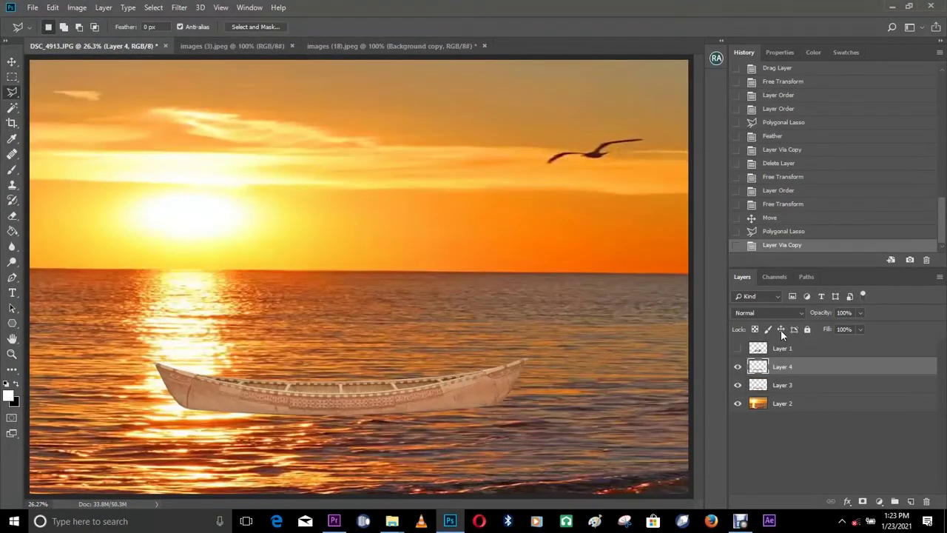
Check the copied hull by toggling the full canoe layer's visibility, and show the people's layer again.
click(737, 384)
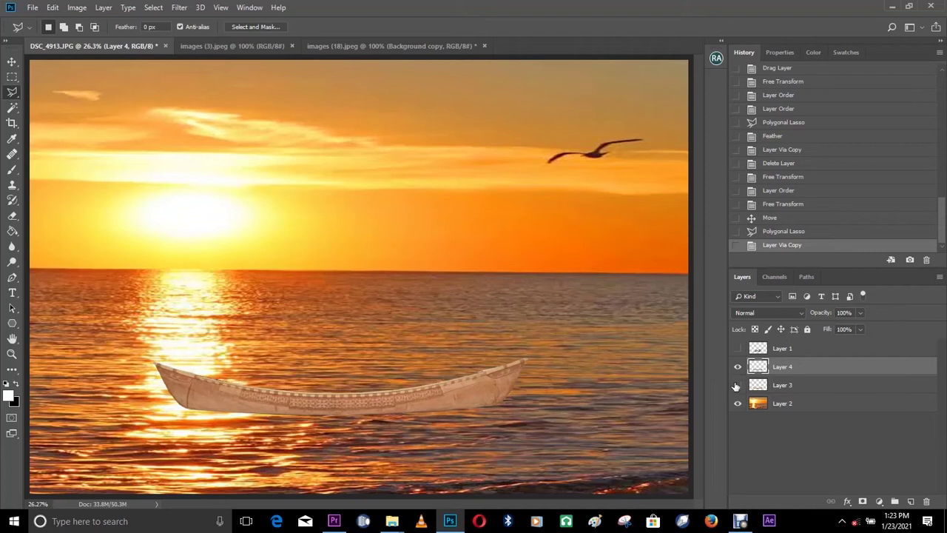
click(737, 385)
click(737, 385)
click(738, 388)
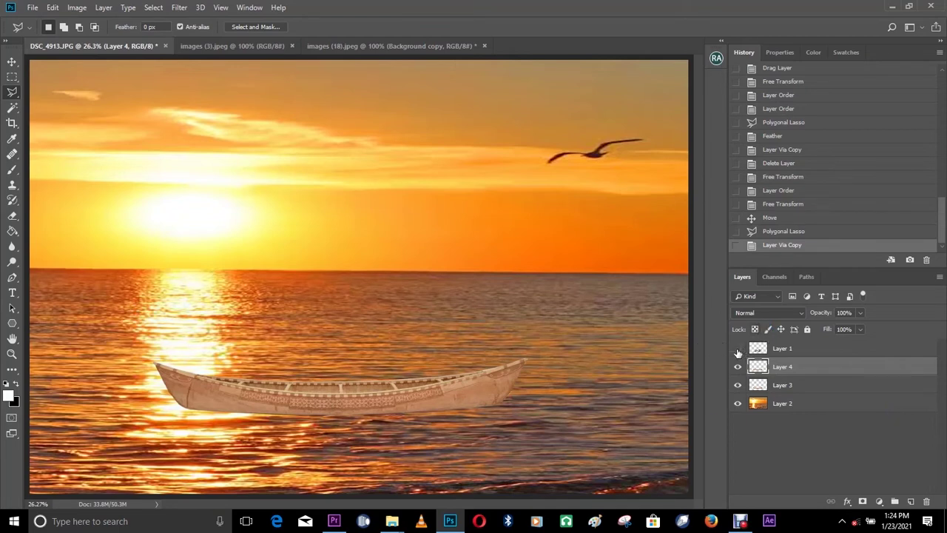
click(738, 351)
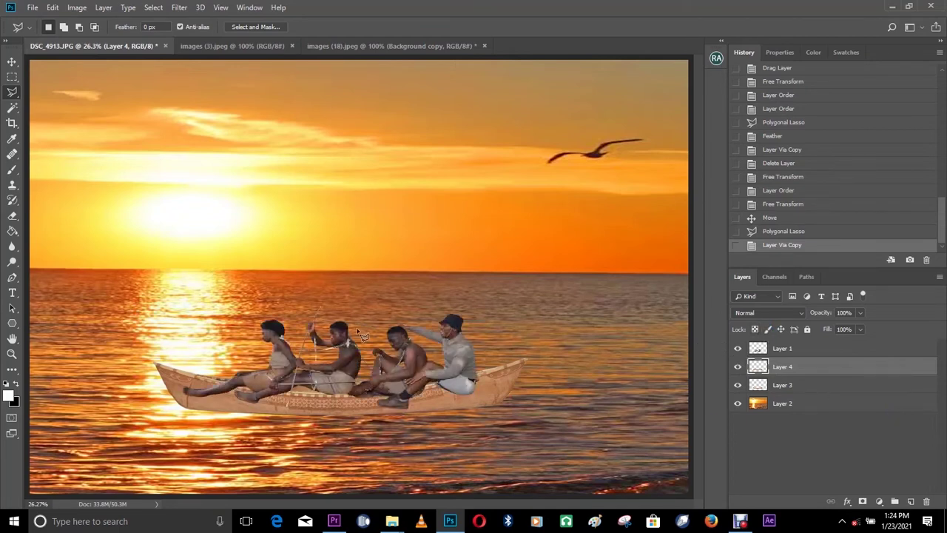
Rename the copied outer hull layer, Layer 4, as out.
right_click(799, 368)
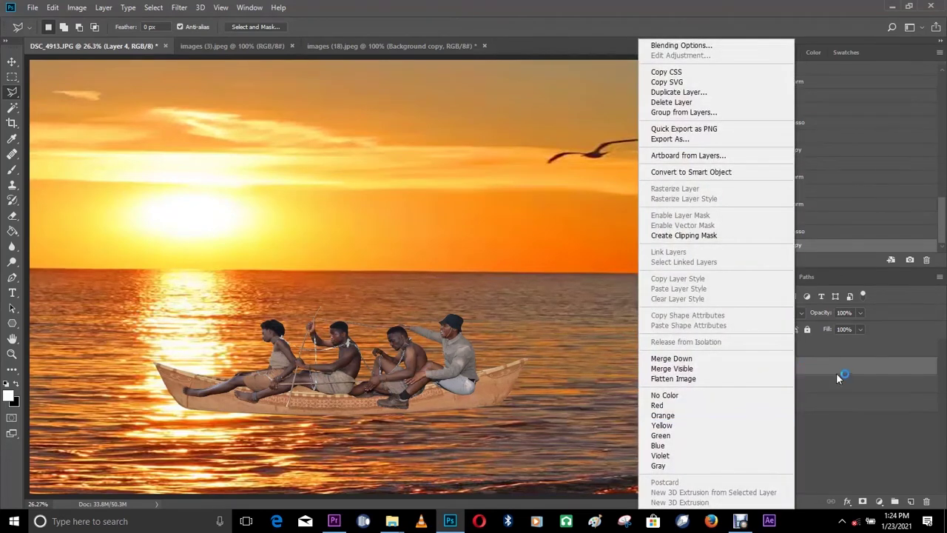
click(837, 373)
double_click(782, 367)
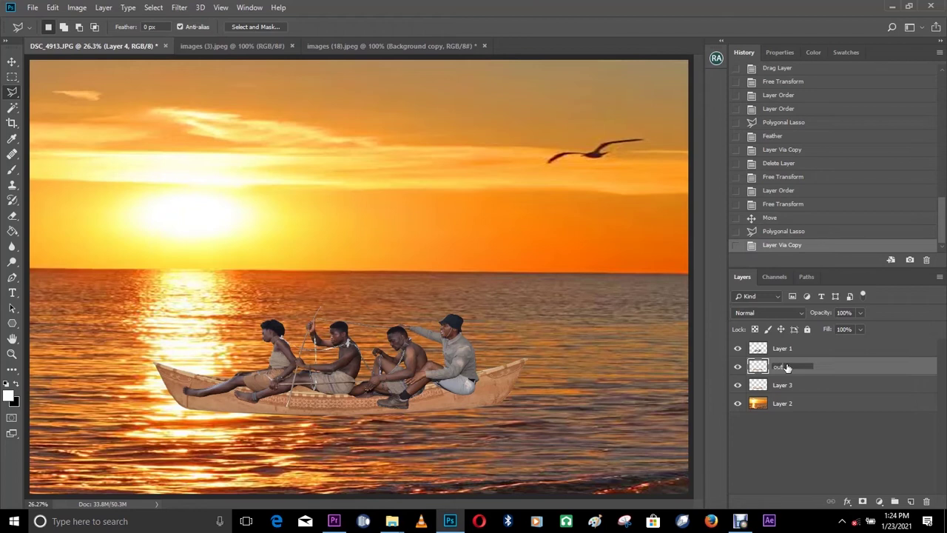
click(788, 395)
Rename the full canoe layer, Layer 3, as in.
right_click(789, 395)
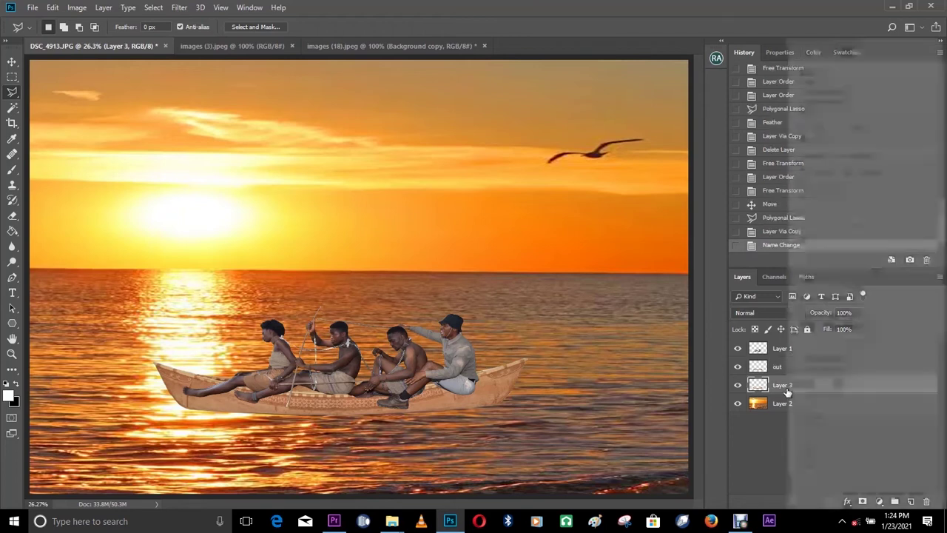
click(789, 392)
double_click(781, 385)
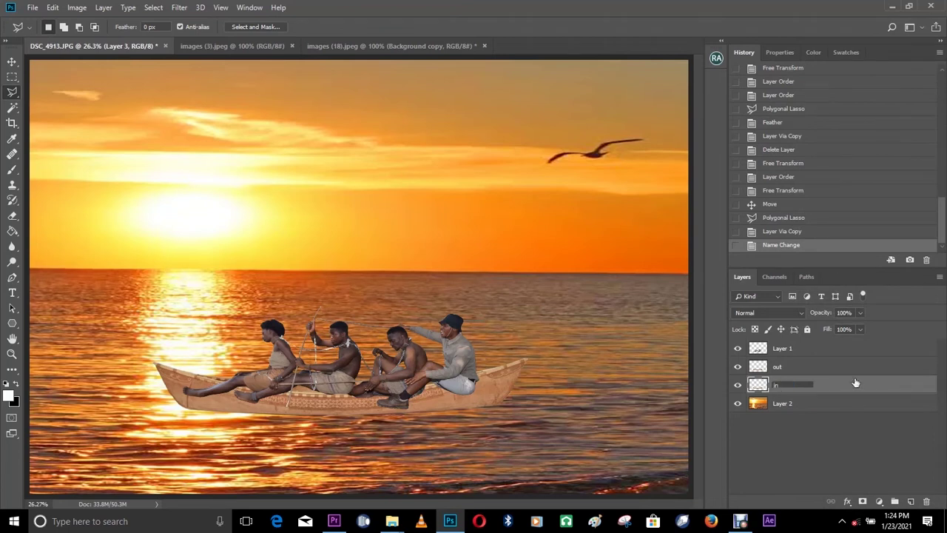
key(Return)
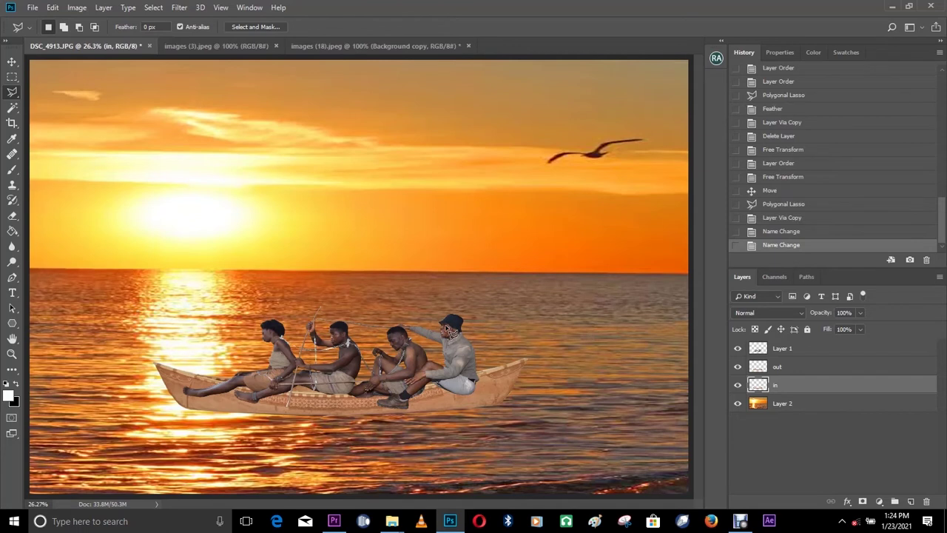
Rename the people's layer, Layer 1, as objects, and make the out layer active.
key(z)
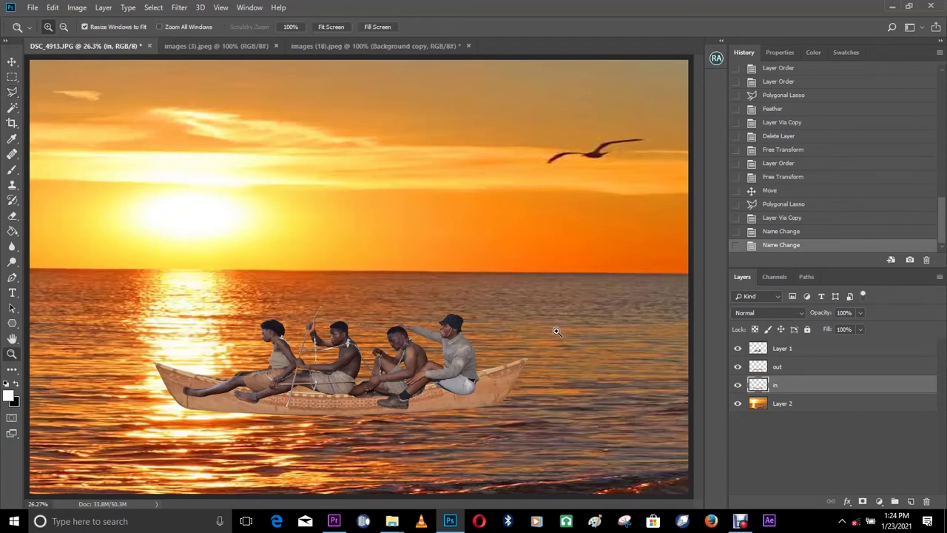
key(v)
click(793, 372)
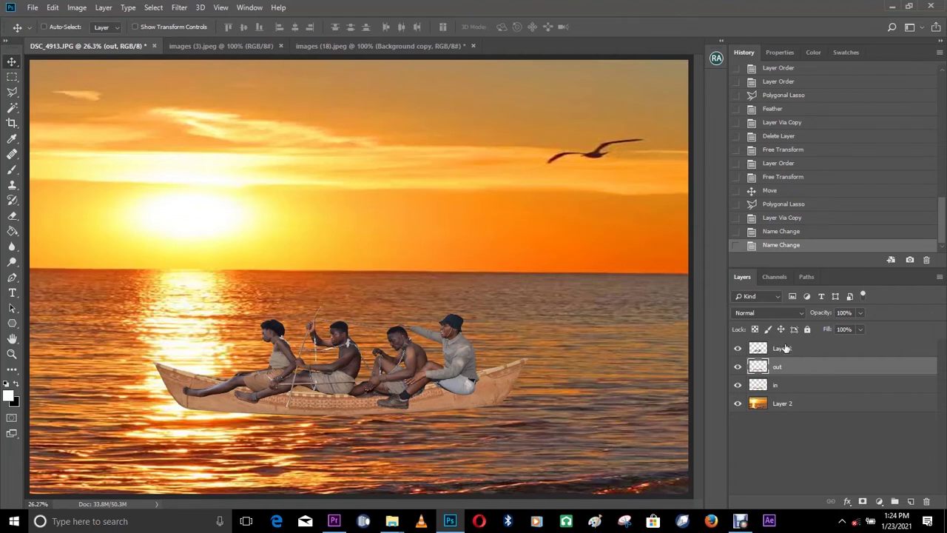
right_click(786, 348)
click(780, 349)
double_click(781, 348)
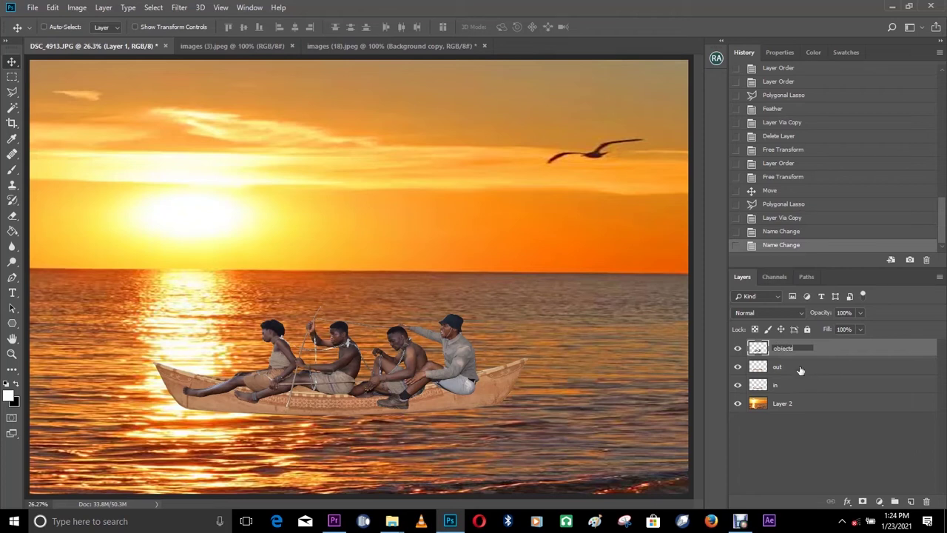
click(798, 369)
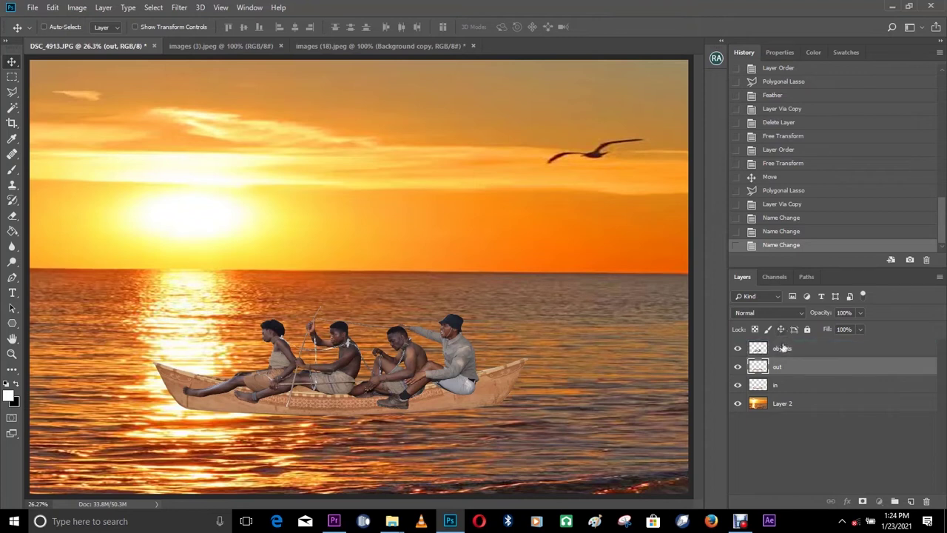
Move the out layer above the objects layer in the layer order.
drag(781, 370, 777, 345)
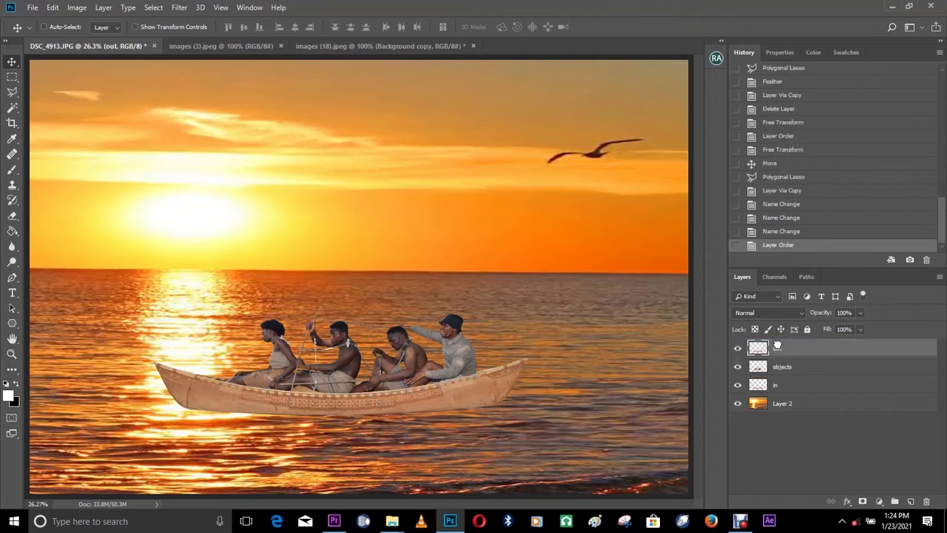
key(z)
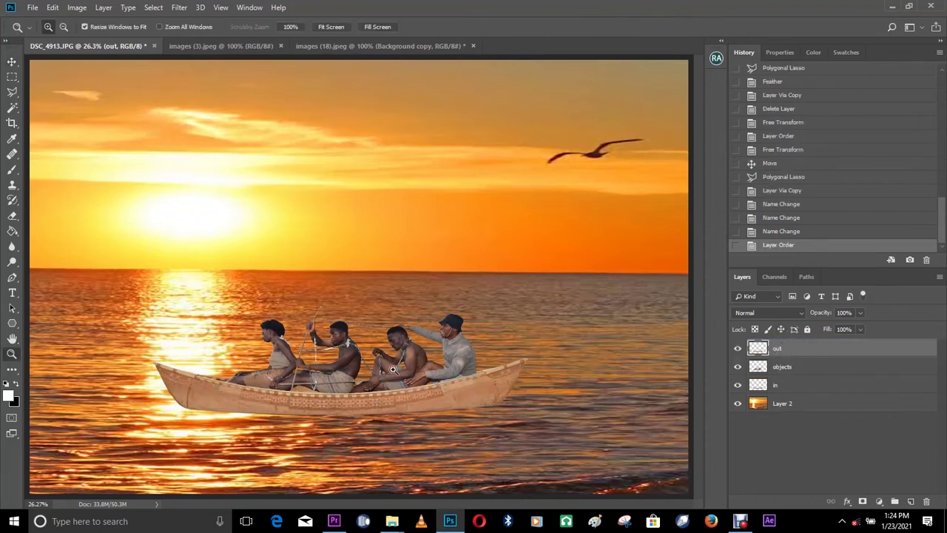
click(396, 374)
right_click(466, 316)
click(476, 257)
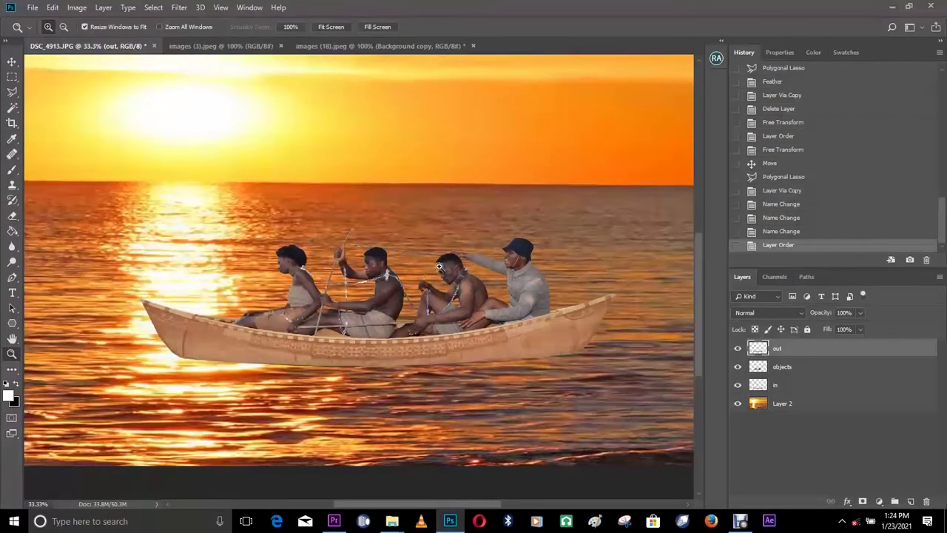
right_click(440, 271)
click(476, 277)
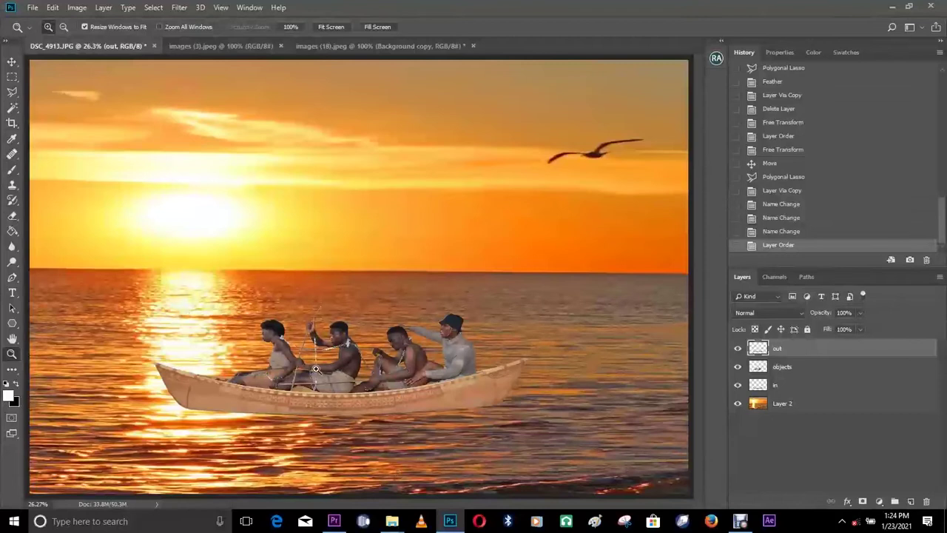
Scale the people on the objects layer to about 96.39% and seat them slightly lower inside the canoe.
click(448, 342)
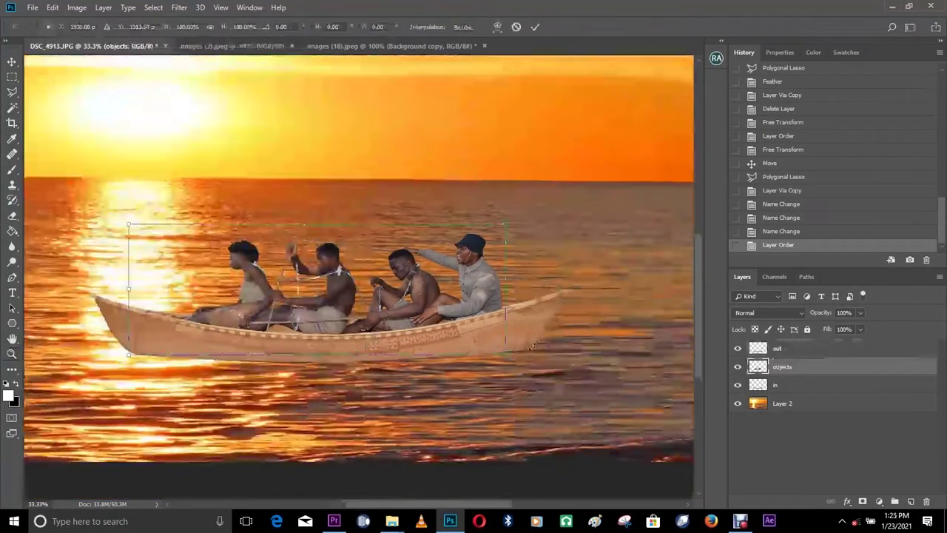
drag(507, 355, 493, 350)
drag(459, 303, 470, 312)
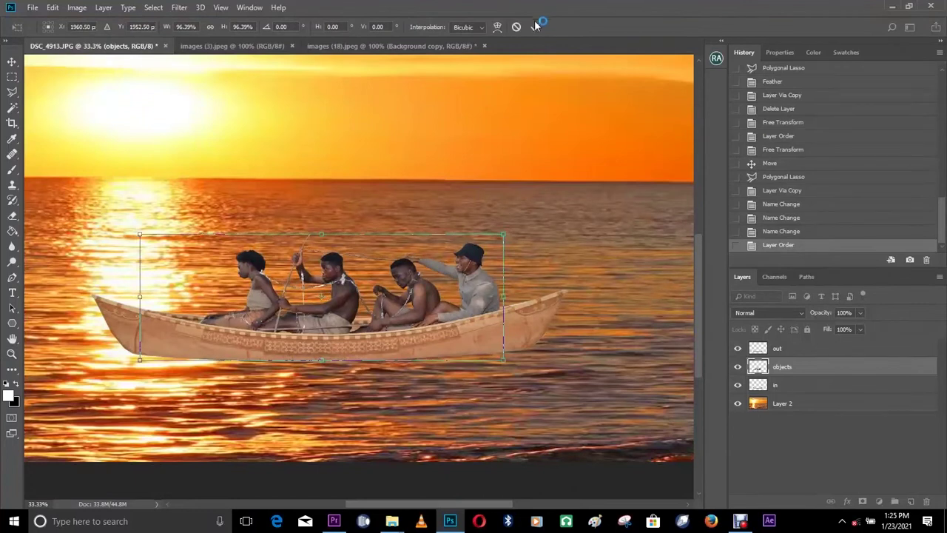
click(535, 26)
Examine how the resized people sit inside the canoe, both in the full picture and close up.
right_click(425, 211)
click(443, 220)
click(443, 221)
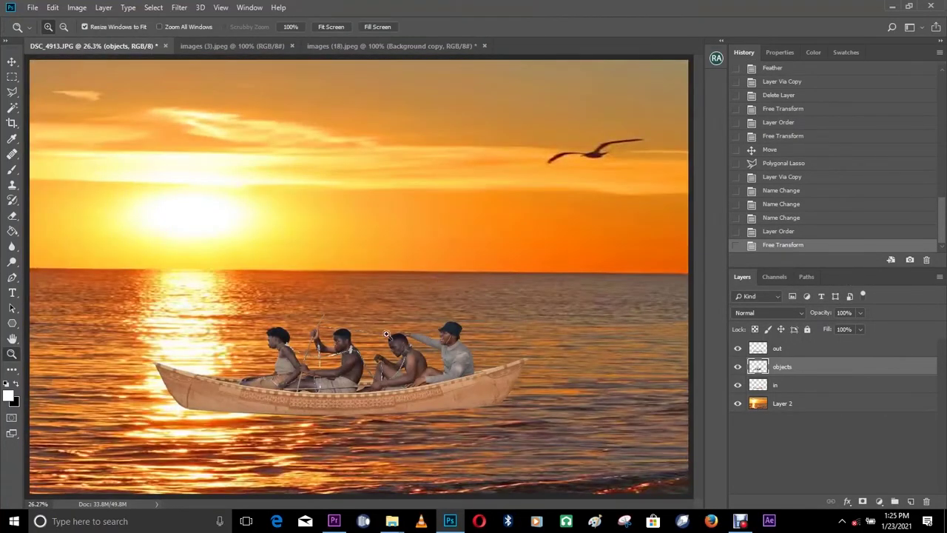
click(434, 324)
right_click(441, 292)
click(454, 300)
click(329, 320)
click(328, 357)
drag(328, 366, 354, 140)
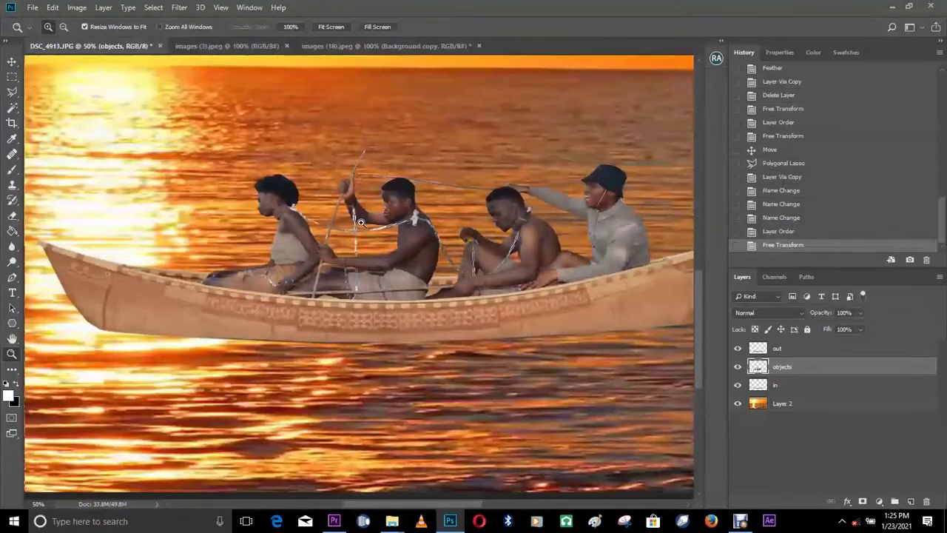
Open the canoe picture images (17) from the BENZ LEE music video folder.
click(32, 7)
click(80, 31)
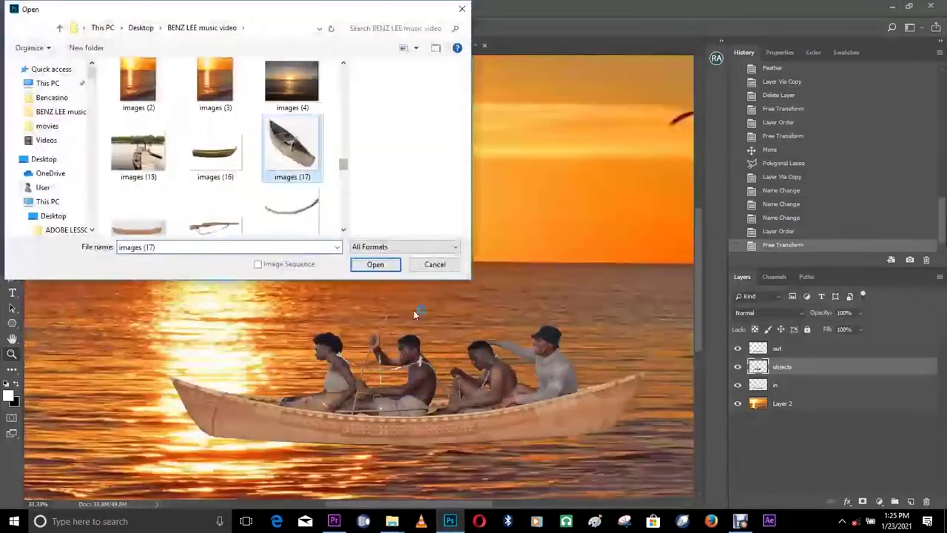
click(375, 264)
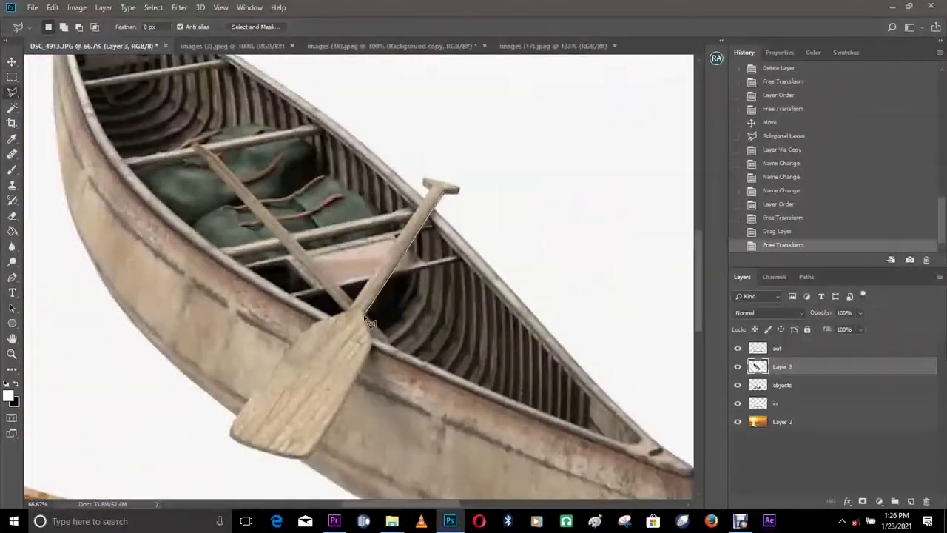
Outline the wooden paddle lying across the canoe on Layer 3 with the Polygonal Lasso.
click(370, 344)
click(300, 458)
click(229, 436)
click(295, 338)
click(319, 320)
click(348, 309)
click(424, 179)
click(460, 187)
click(447, 195)
Feather the paddle selection and copy it to a new layer.
key(shift+F6)
click(533, 154)
key(ctrl+j)
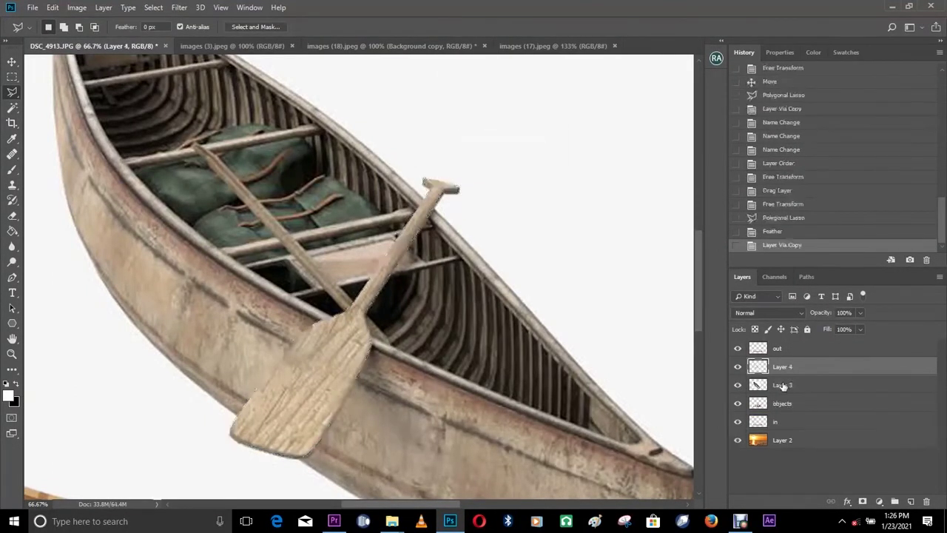
Delete the source canoe picture's Layer 3 and rename the copied paddle layer as stick.
click(784, 385)
key(Delete)
double_click(783, 367)
key(Return)
Rotate the paddle about -29.18° so it stands upright and scale it to about 64.36%.
key(ctrl+0)
key(ctrl+t)
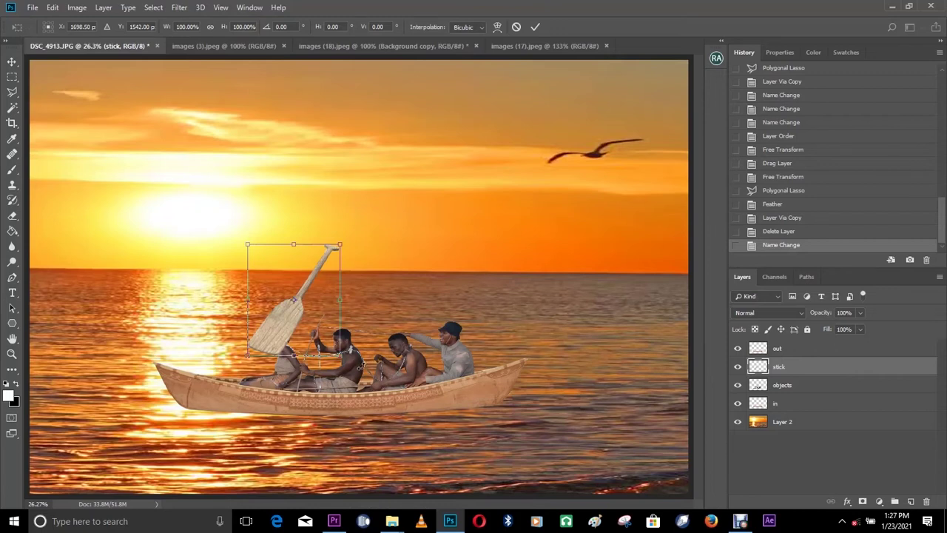
drag(376, 359, 374, 338)
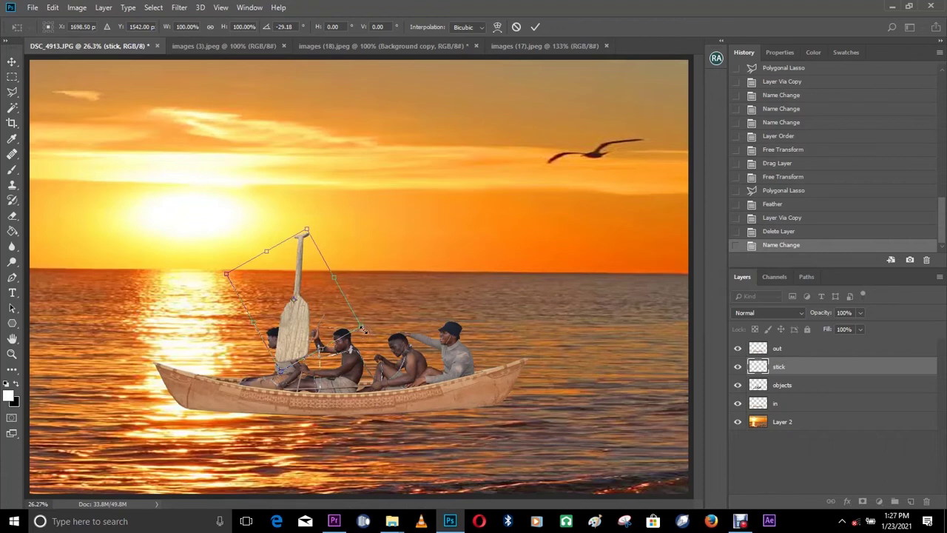
drag(360, 328, 337, 317)
click(535, 26)
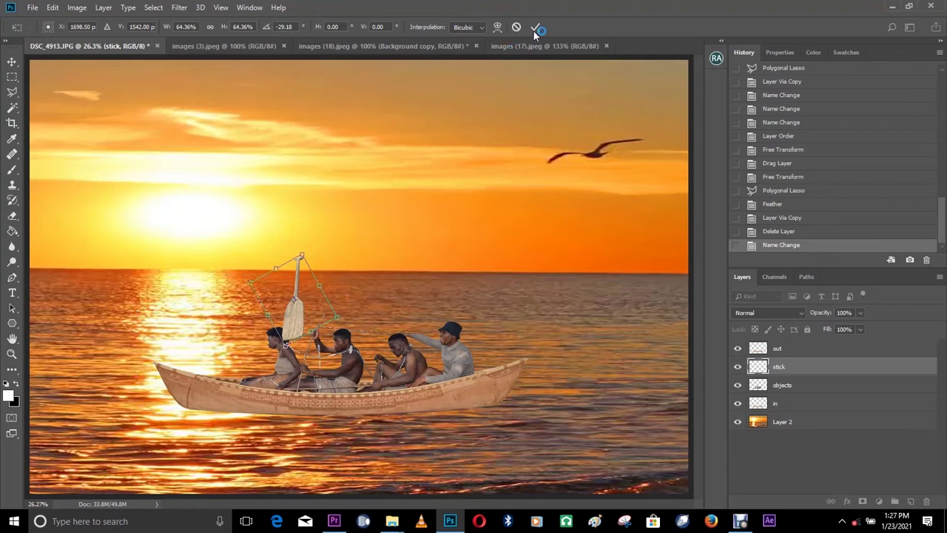
Place the paddle along the second person's rod, tilted about 18.04° and stretched to about 122% width and 189% height.
key(z)
click(320, 311)
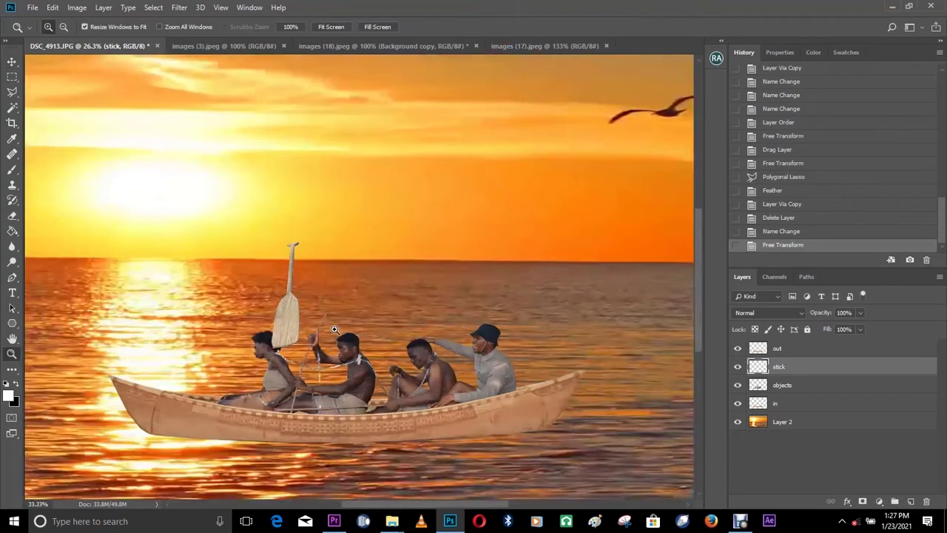
click(328, 318)
drag(331, 315, 372, 210)
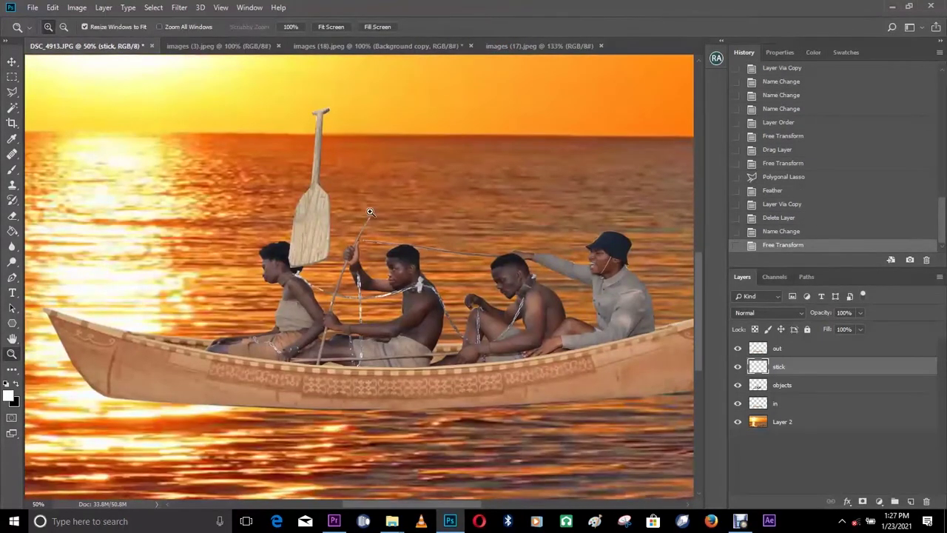
key(ctrl+t)
drag(331, 267, 345, 322)
drag(322, 170, 333, 318)
drag(373, 244, 393, 260)
drag(347, 303, 341, 314)
drag(340, 347, 336, 345)
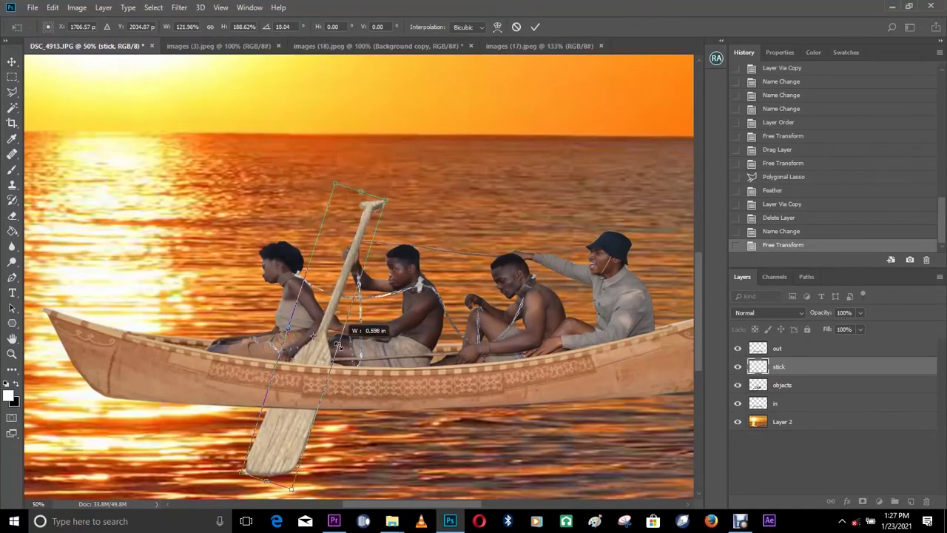
Refine the paddle's size and tilt to fit the raised hand, narrowing it to 98.52% width.
drag(386, 194, 362, 198)
mouse_move(335, 344)
mouse_down()
mouse_move(323, 323)
mouse_move(340, 347)
mouse_up()
drag(266, 488, 292, 448)
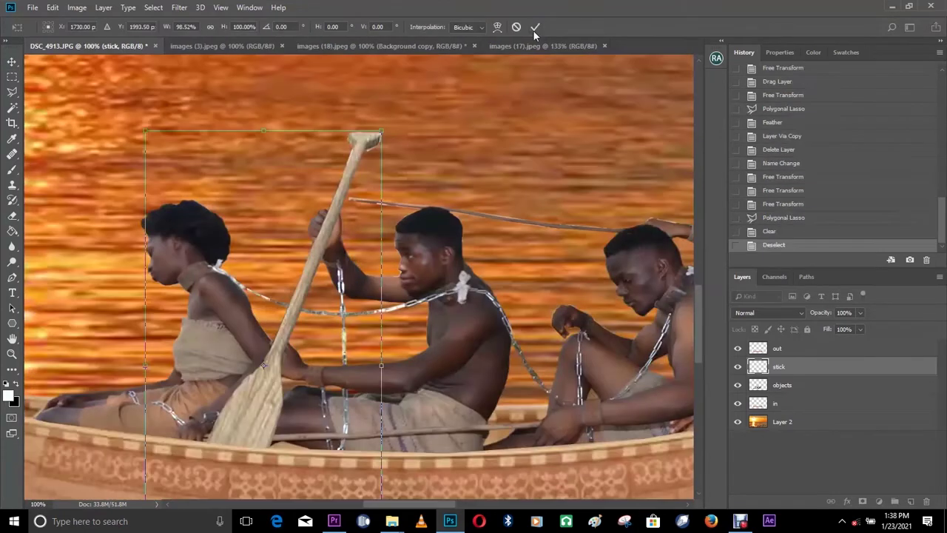
click(535, 28)
Examine how the paddle fits the canoe and the raised hand of the second person.
key(z)
key(ctrl+0)
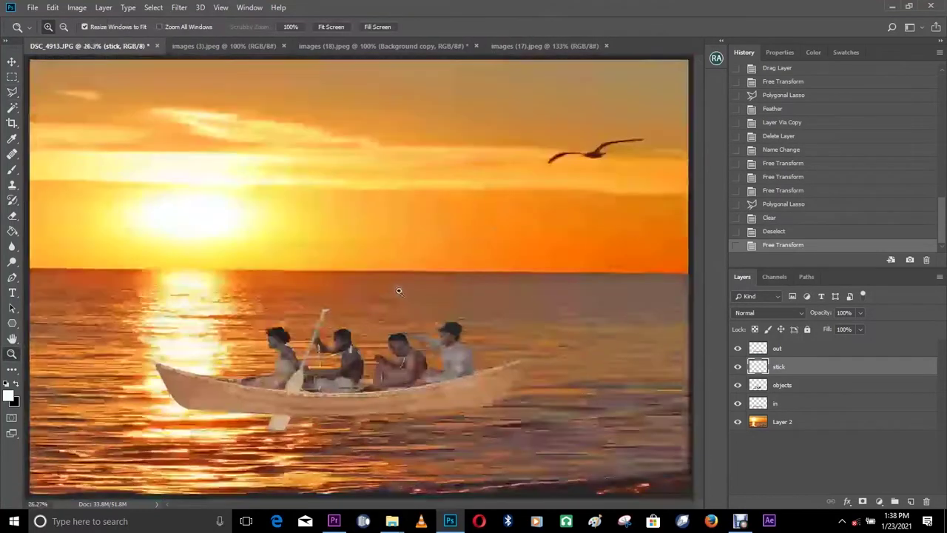
drag(53, 168, 609, 433)
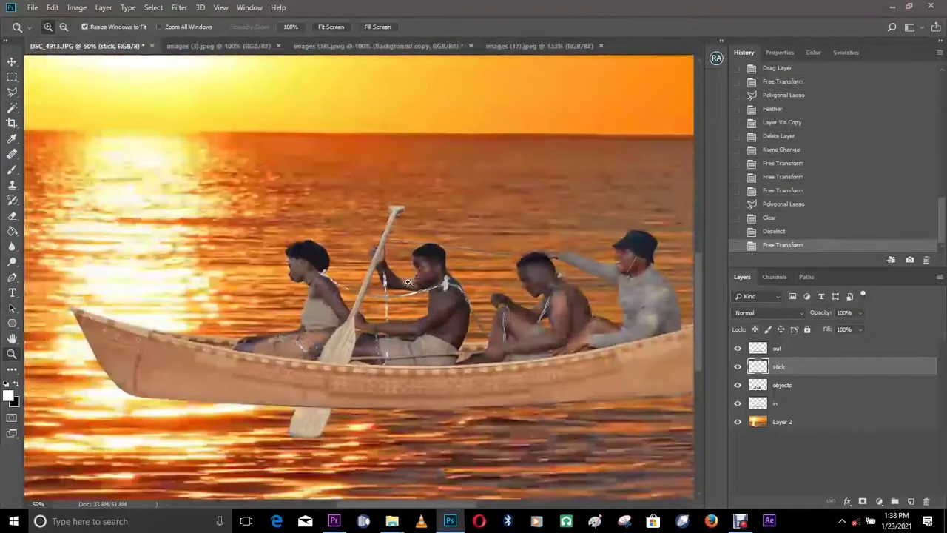
click(408, 260)
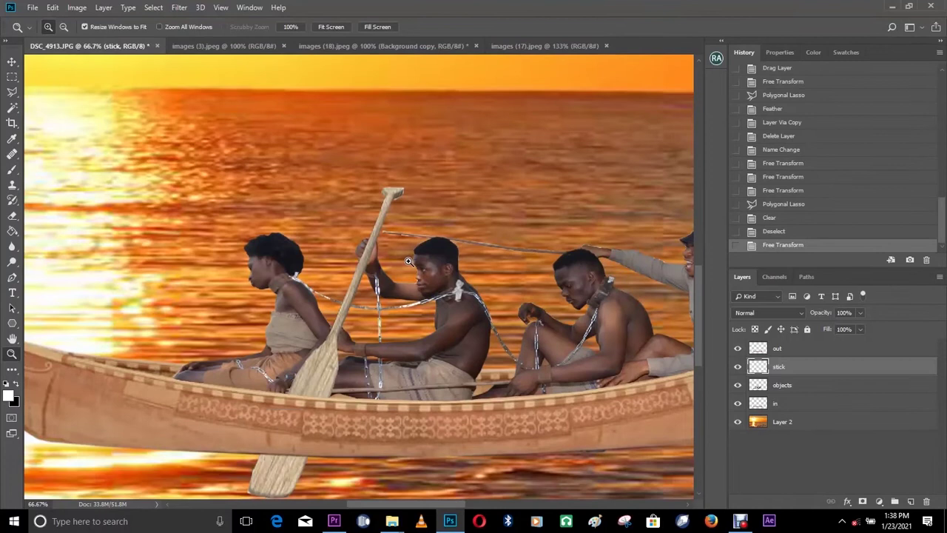
click(408, 261)
drag(408, 260, 419, 246)
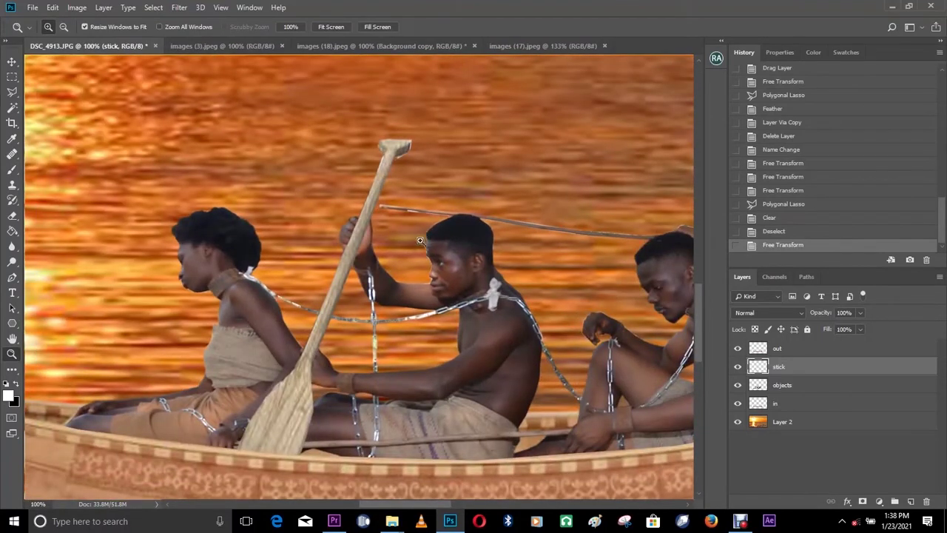
click(369, 364)
drag(404, 311, 444, 358)
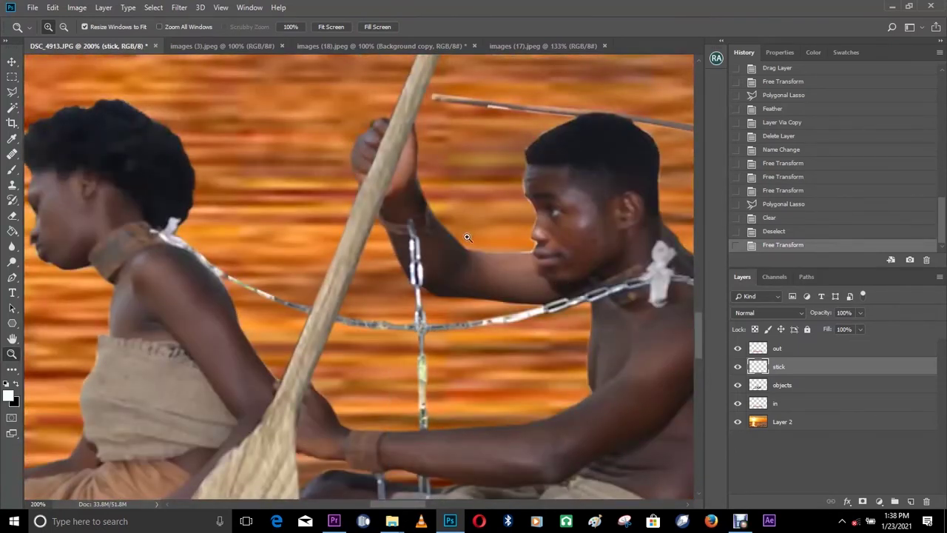
Hide the stick layer and make the objects layer active.
click(736, 368)
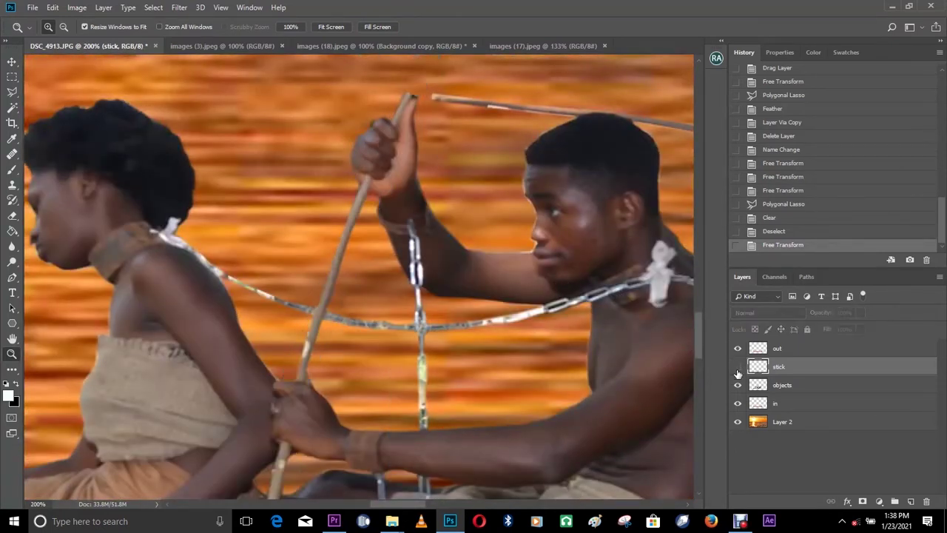
click(737, 368)
click(737, 368)
click(785, 385)
Outline the fingers of the raised hand gripping the rod with the Polygonal Lasso.
click(455, 176)
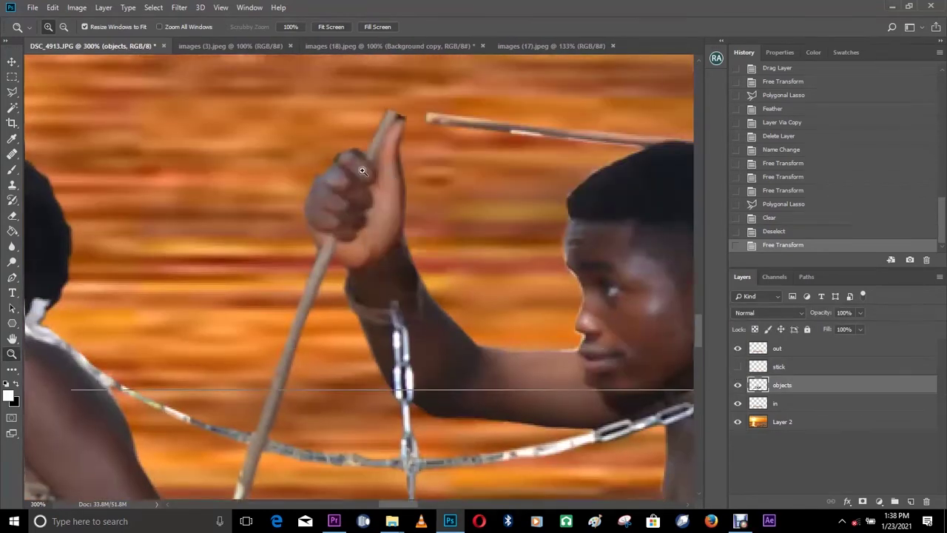
click(361, 171)
click(359, 157)
key(l)
click(355, 150)
click(382, 188)
click(380, 199)
click(370, 208)
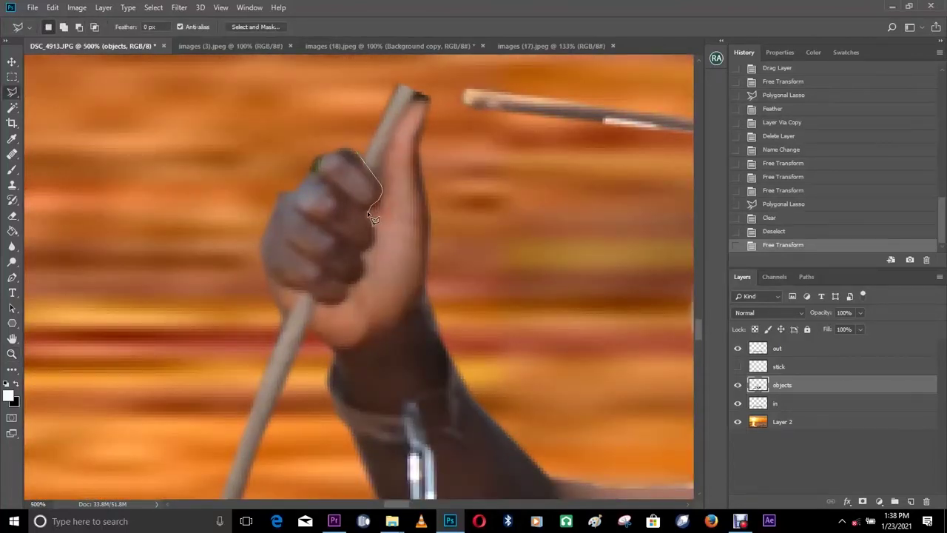
click(376, 225)
click(374, 239)
click(363, 256)
click(364, 266)
click(360, 280)
click(332, 304)
click(244, 264)
click(198, 164)
double_click(358, 98)
Feather the finger selection and copy it to a new layer.
right_click(377, 72)
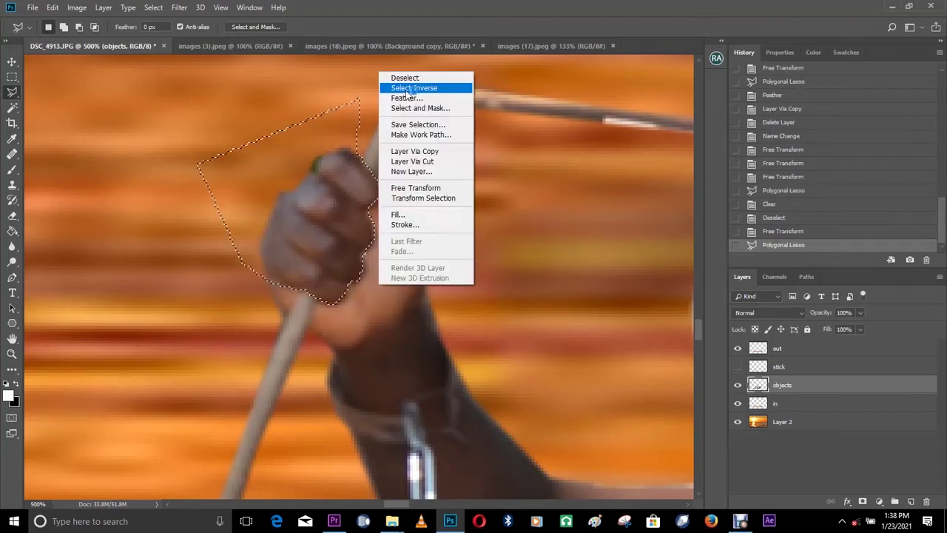
click(414, 97)
click(526, 161)
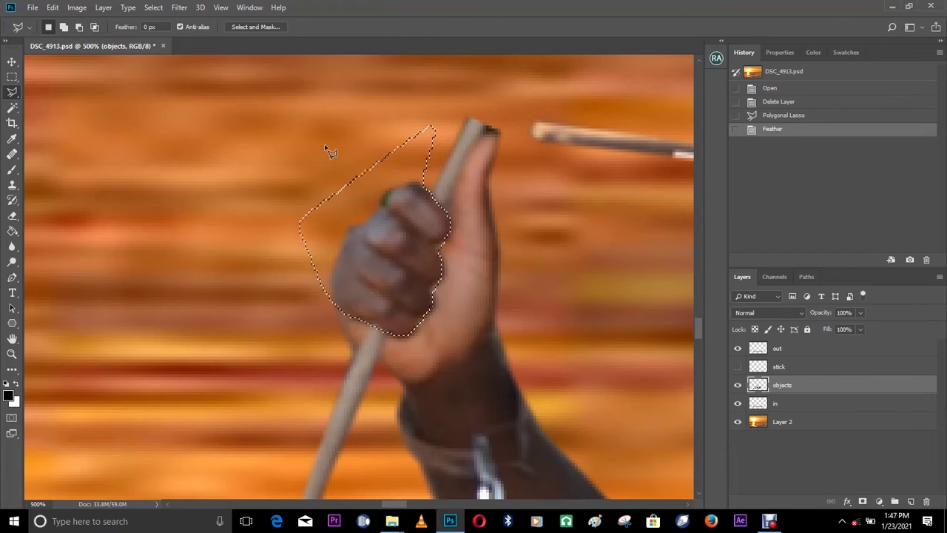
key(ctrl+j)
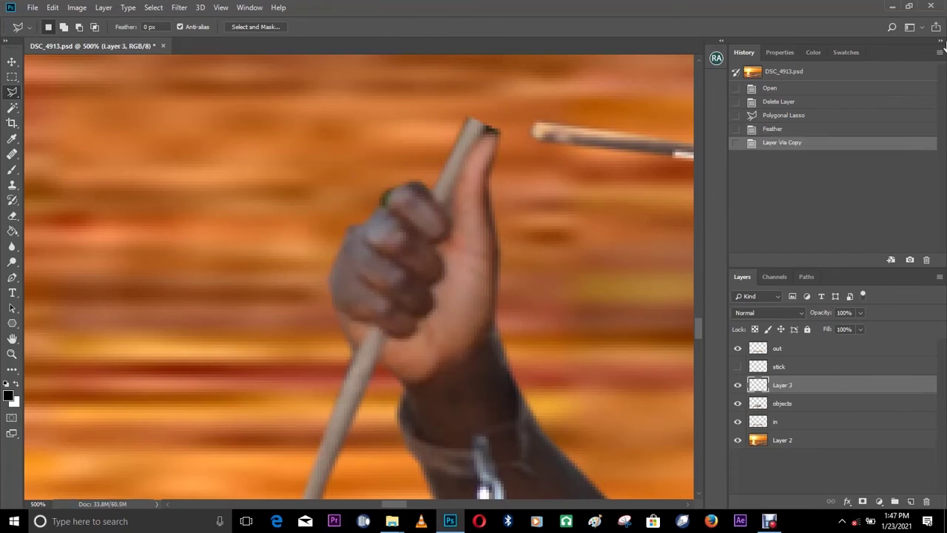
Show the stick layer again and rename the copied fingers' layer, Layer 3, as 1st hand.
click(738, 367)
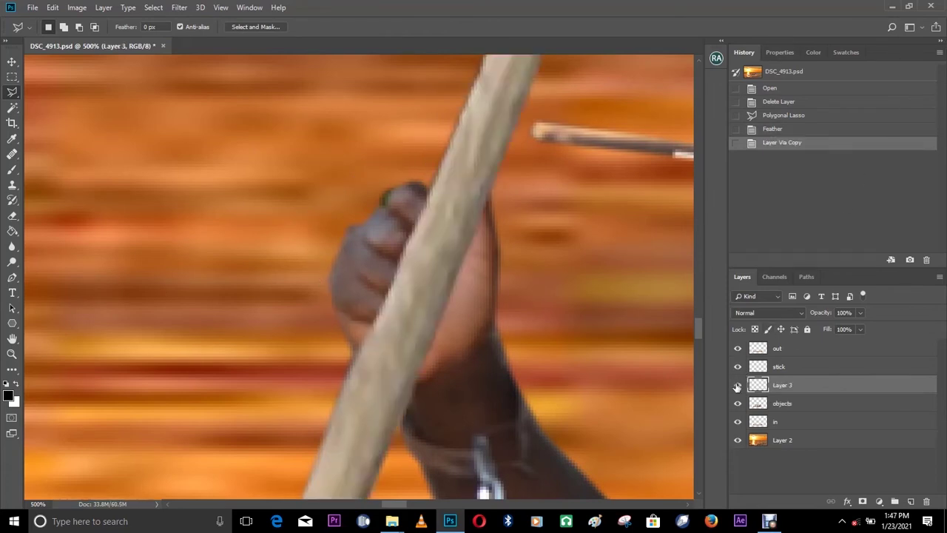
double_click(784, 385)
click(878, 395)
Move the 1st hand layer above the stick layer so the fingers wrap over the paddle.
drag(794, 388, 791, 360)
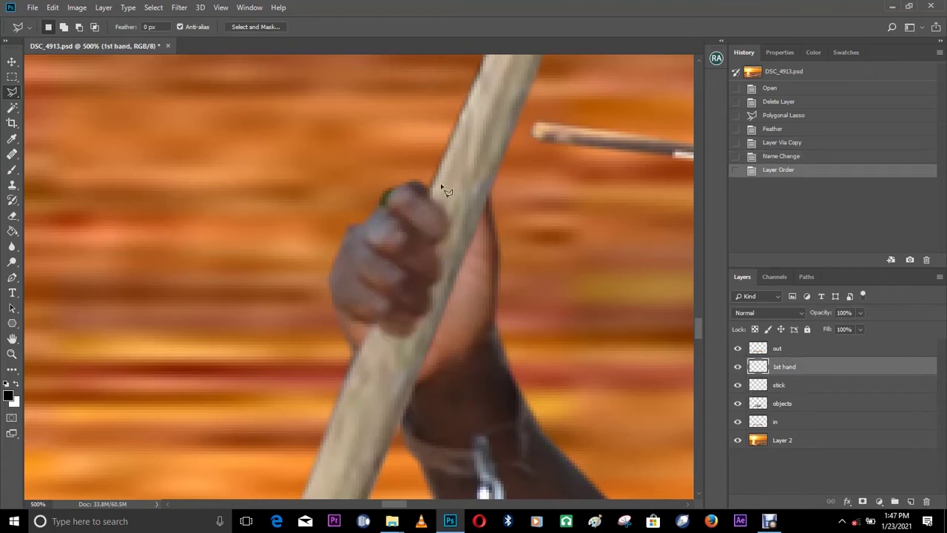
key(z)
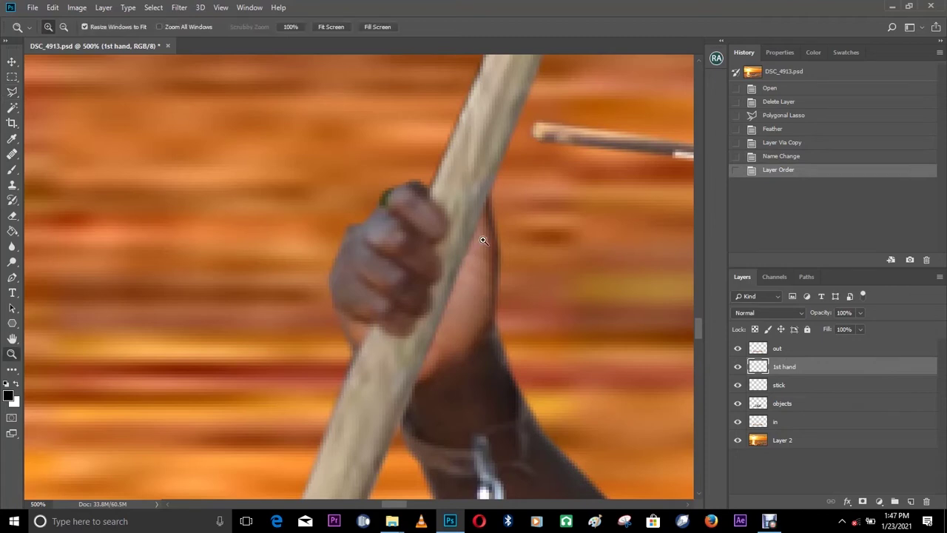
key(ctrl+0)
Narrow the paddle on the stick layer to about 98% width with Free Transform.
drag(306, 372, 308, 337)
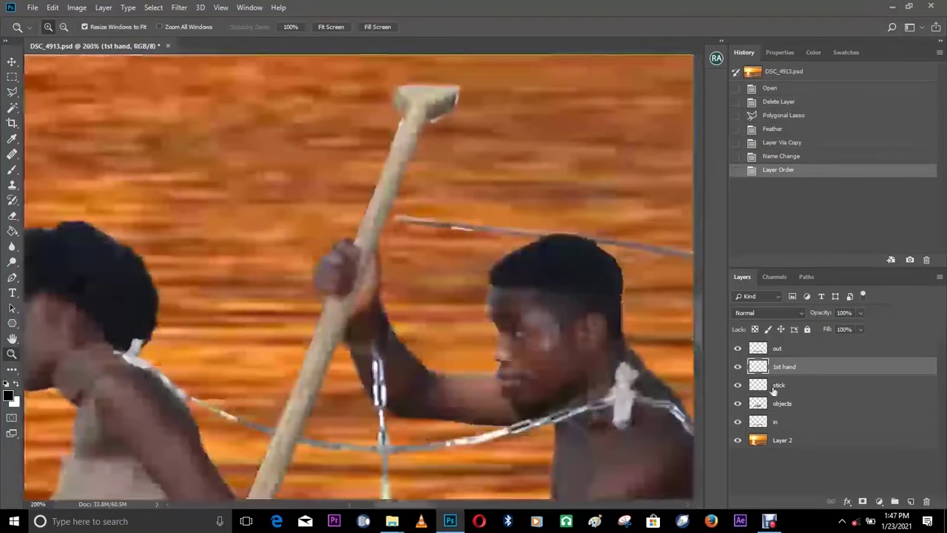
click(778, 390)
key(ctrl+t)
drag(461, 445, 452, 444)
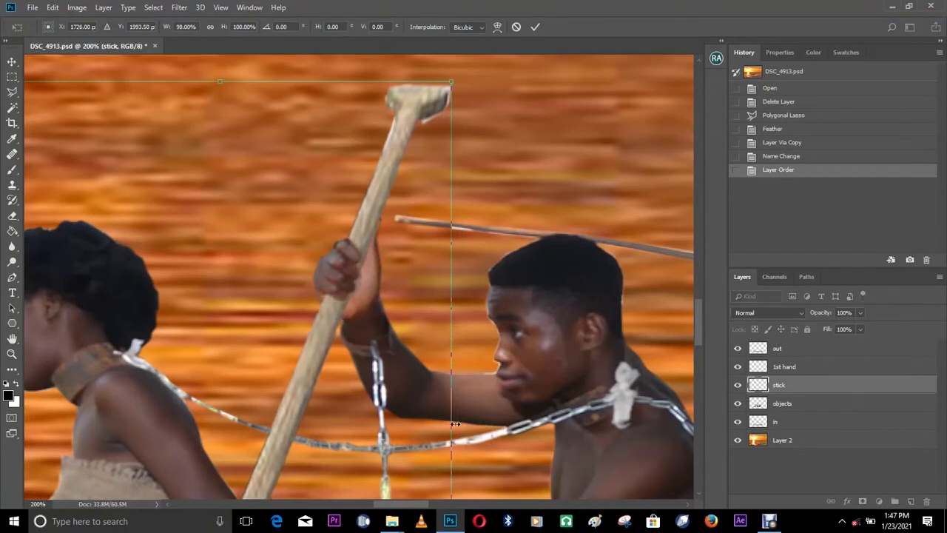
click(538, 29)
Hide the stick layer and outline the lower hand on the objects layer with the Polygonal Lasso.
drag(432, 381, 513, 148)
drag(313, 388, 387, 224)
drag(411, 131, 404, 215)
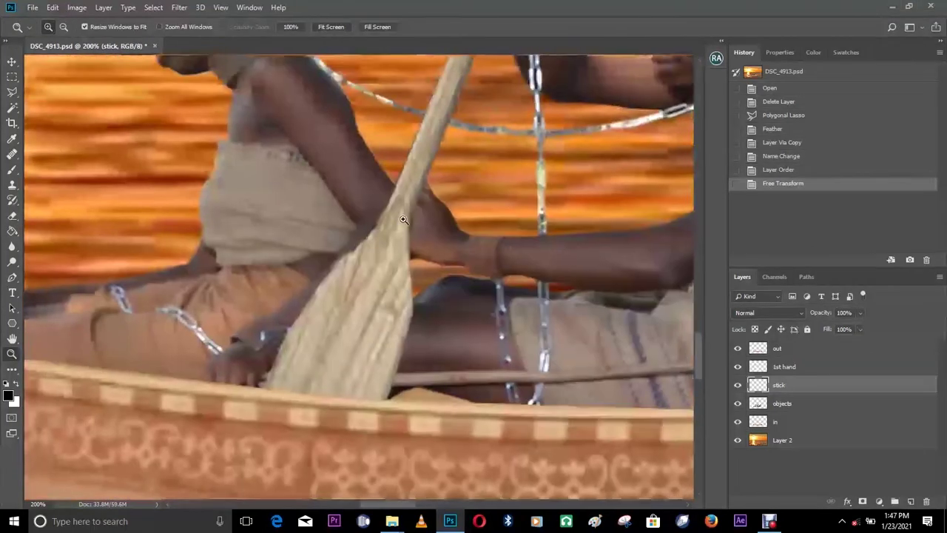
click(432, 194)
click(738, 385)
click(782, 404)
key(l)
click(388, 194)
click(435, 194)
click(439, 189)
click(468, 226)
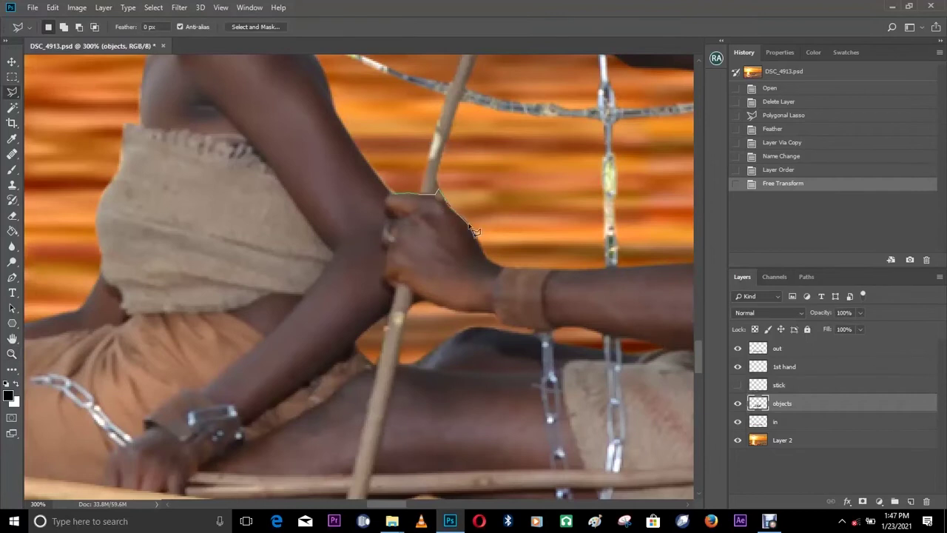
click(388, 195)
Feather the lower hand selection and copy it to a new layer.
right_click(404, 132)
click(432, 159)
key(Return)
key(ctrl+j)
Rename the copied hand layer as 2nd hand, show the stick layer again, and place 2nd hand above it.
double_click(789, 404)
text(2nd hand)
key(Return)
click(737, 385)
drag(785, 404, 785, 378)
Rotate the paddle on the stick layer by about -0.78° with Free Transform.
key(z)
alt+click(340, 354)
alt+click(340, 354)
click(780, 403)
key(ctrl+t)
drag(557, 331, 556, 320)
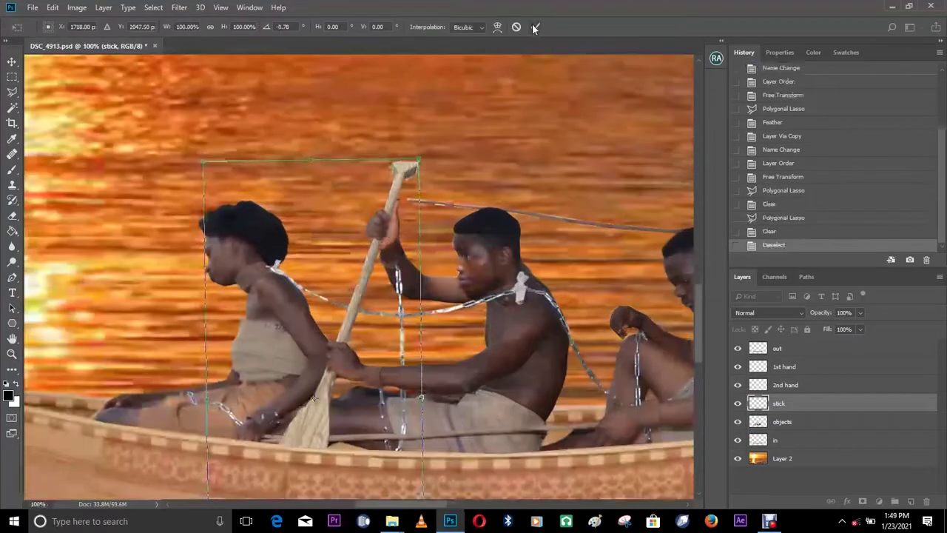
click(534, 27)
Fine-tune the paddle's angle and nudge it slightly to the right within the hands using Free Transform.
key(z)
right_click(423, 215)
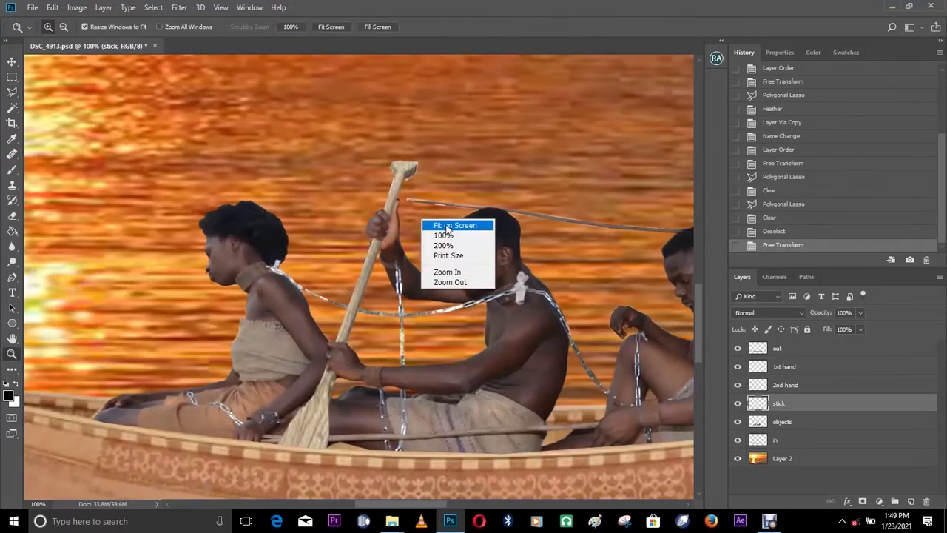
click(453, 225)
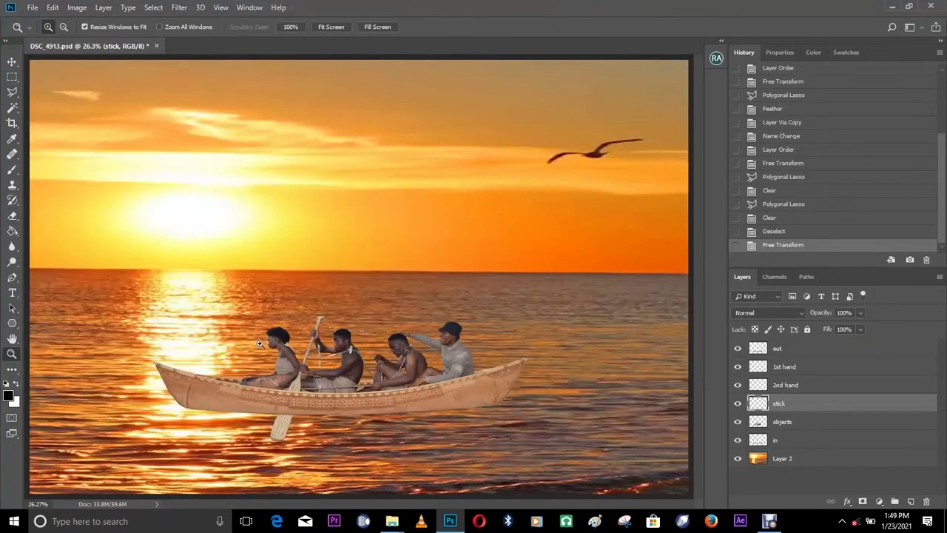
click(389, 301)
click(422, 323)
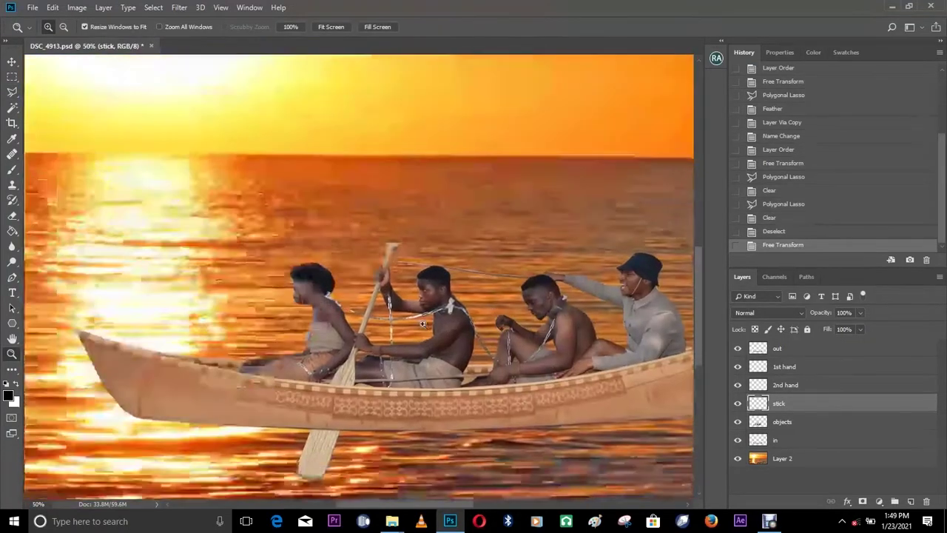
click(422, 323)
key(ctrl+t)
drag(421, 384, 427, 378)
drag(374, 359, 381, 361)
key(Right)
click(535, 27)
Move the out layer below the stick layer so the paddle blade passes in front of the hull.
key(z)
right_click(452, 222)
click(475, 234)
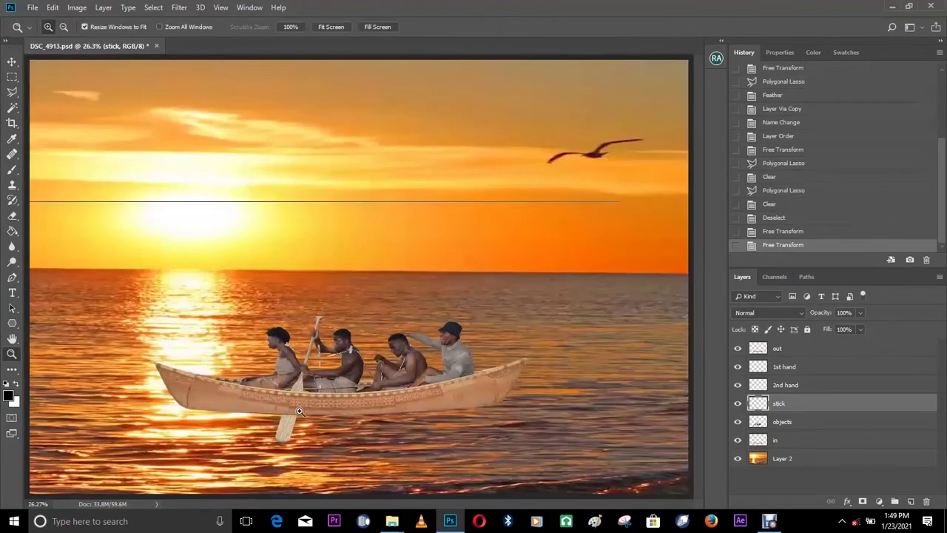
click(303, 414)
click(363, 296)
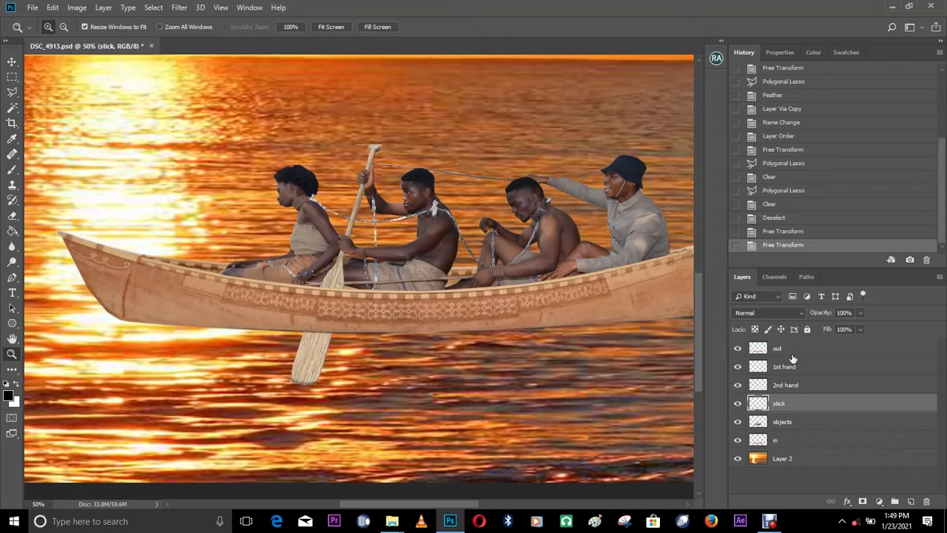
drag(792, 351, 786, 403)
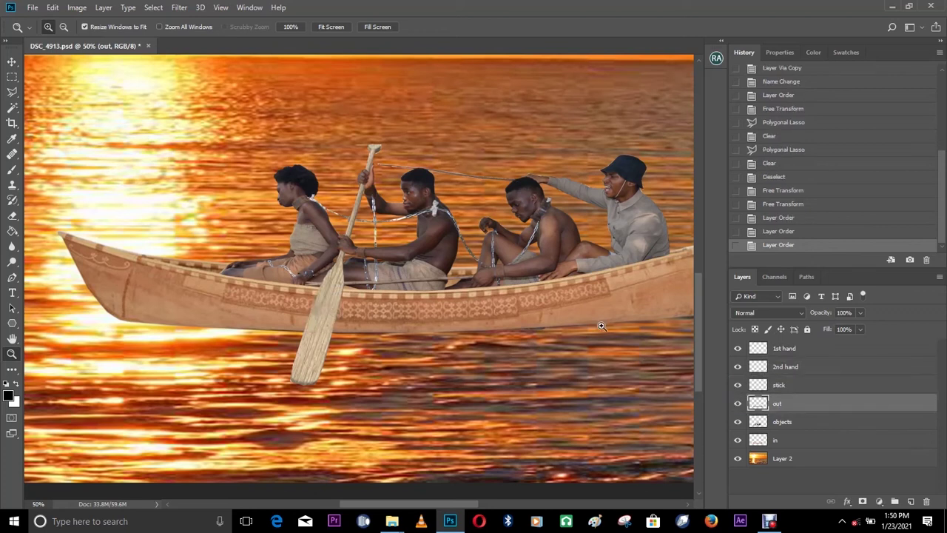
key(ctrl+0)
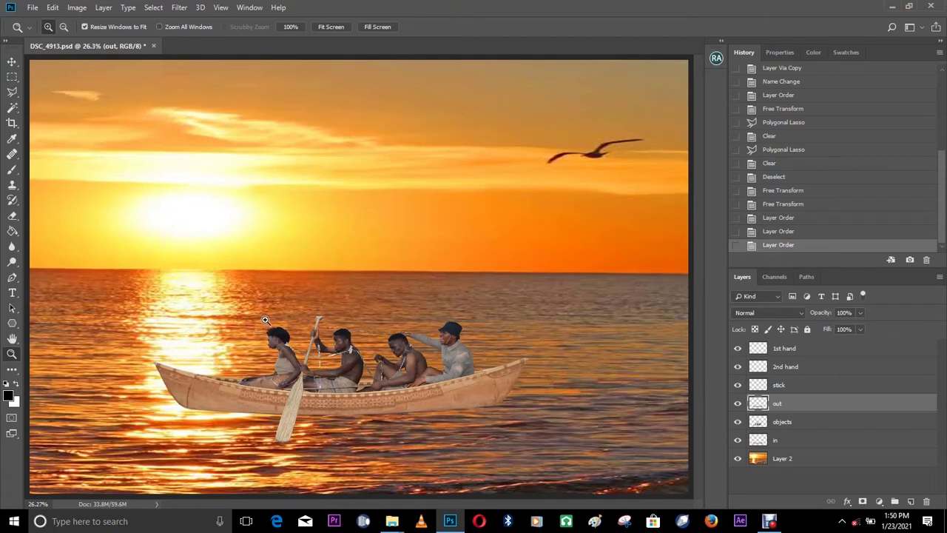
Hide the sunset background on Layer 2, merge all visible layers, and show the background again.
click(737, 458)
click(737, 459)
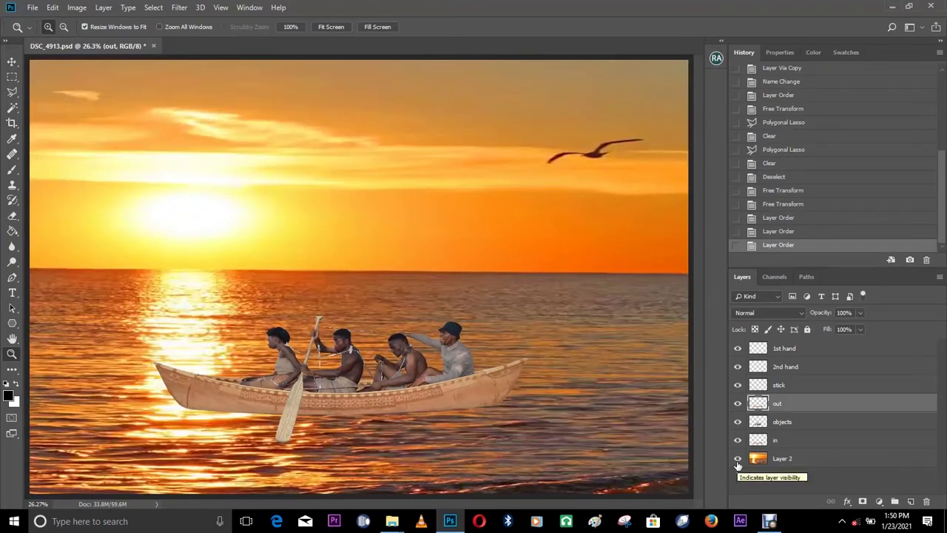
click(737, 459)
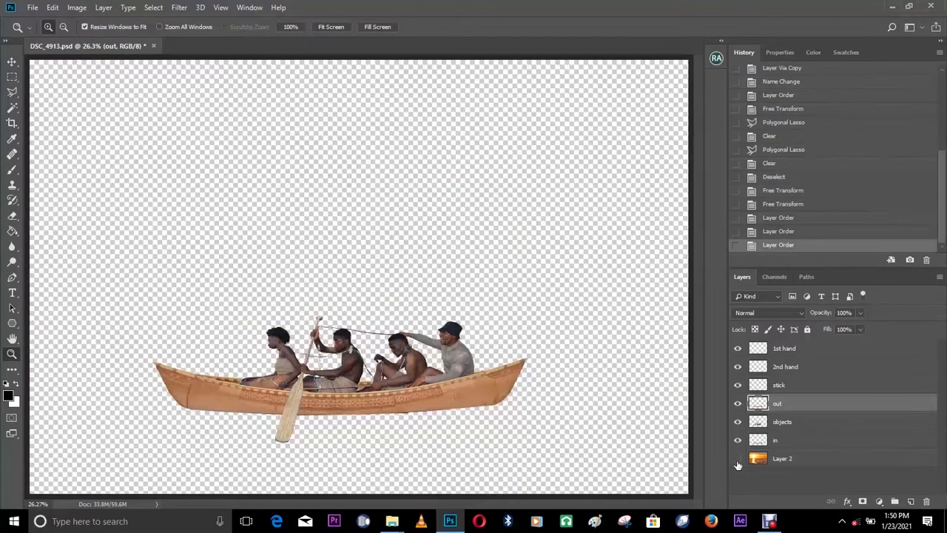
right_click(798, 409)
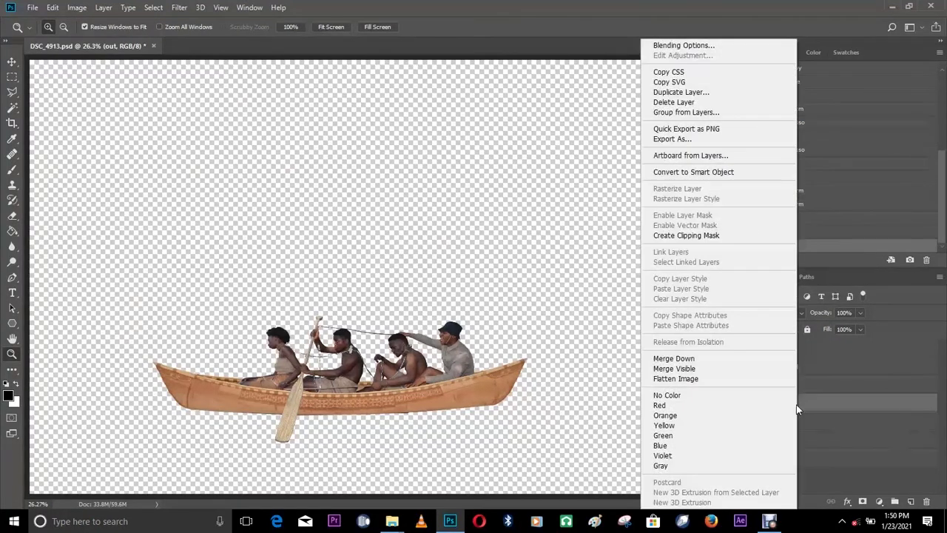
click(722, 369)
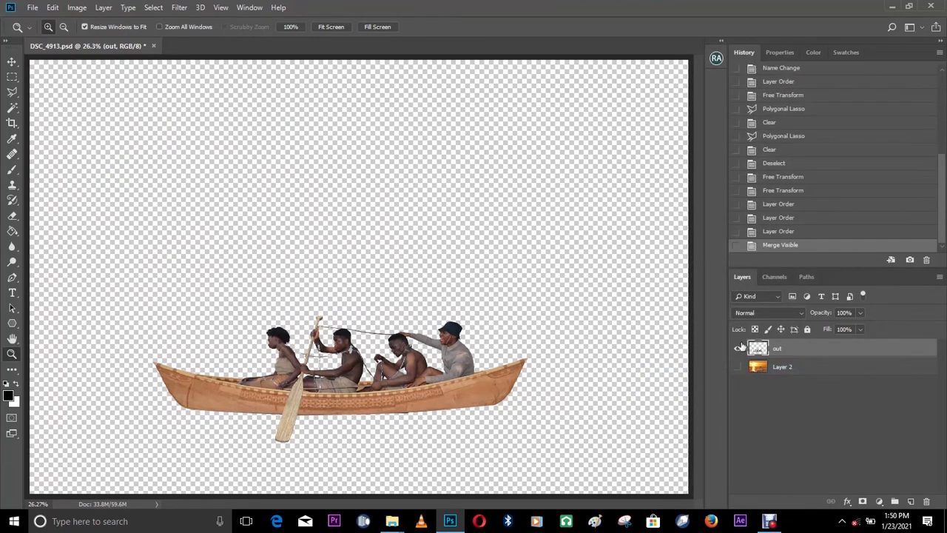
click(480, 337)
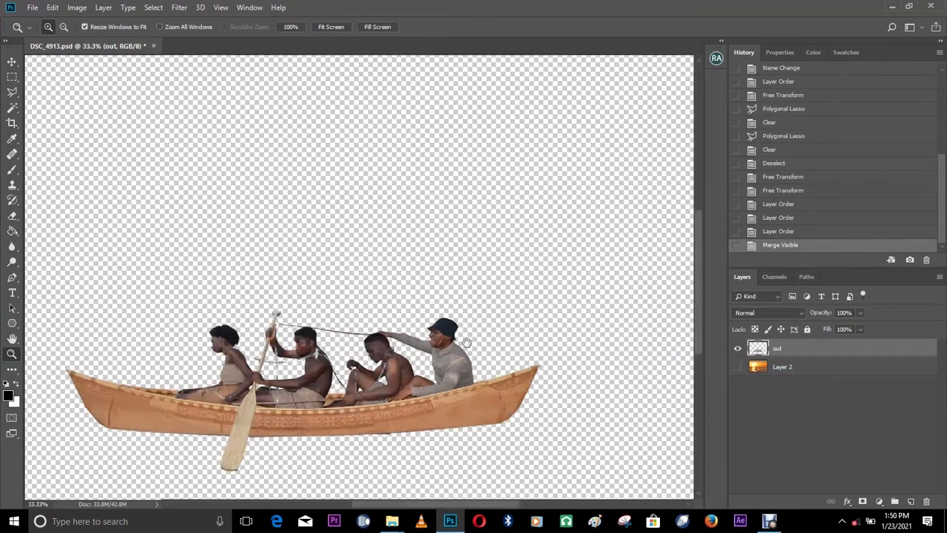
click(738, 368)
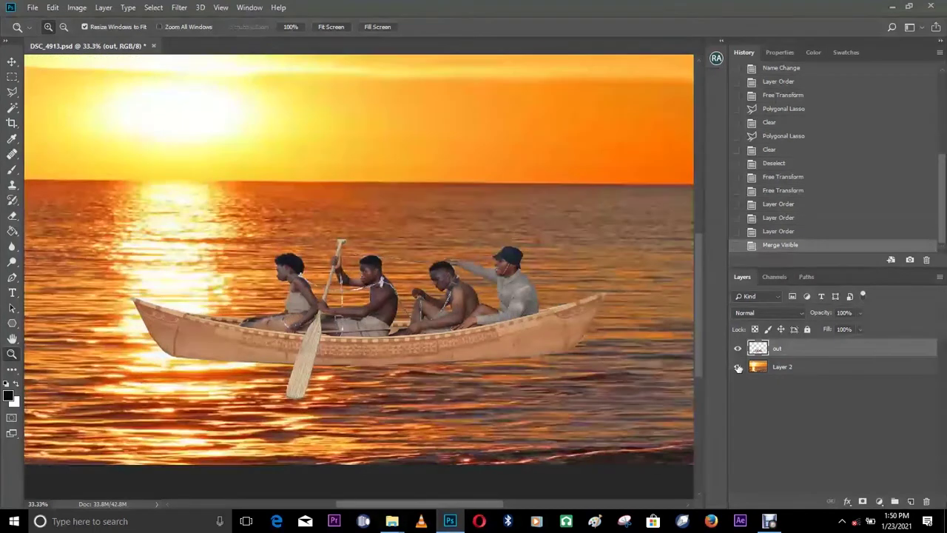
Try to scale the merged canoe and its riders down to about 40% with Free Transform.
key(ctrl+t)
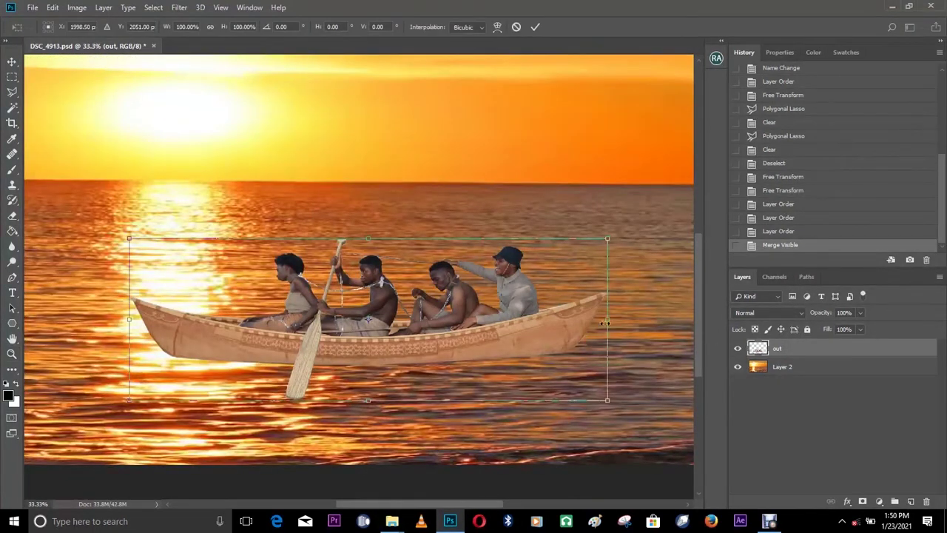
drag(607, 400, 475, 319)
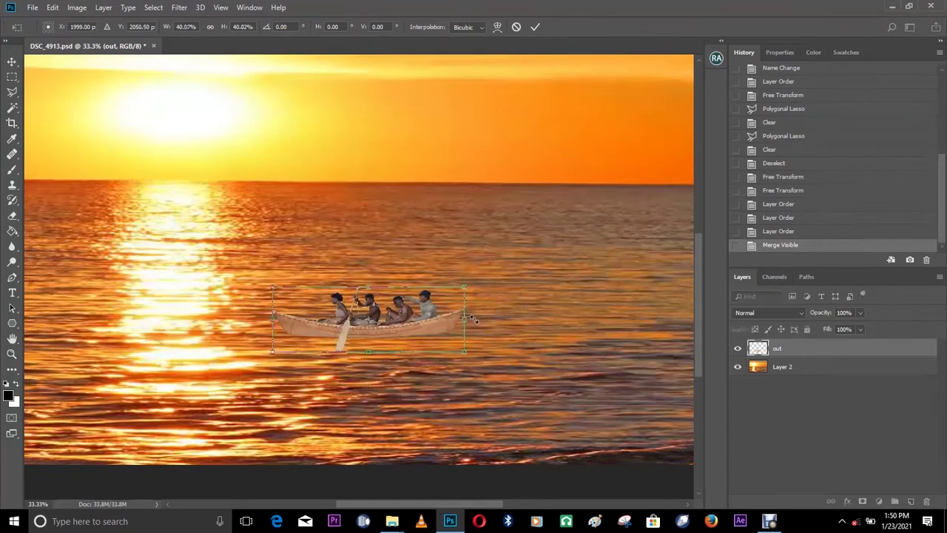
key(ctrl+z)
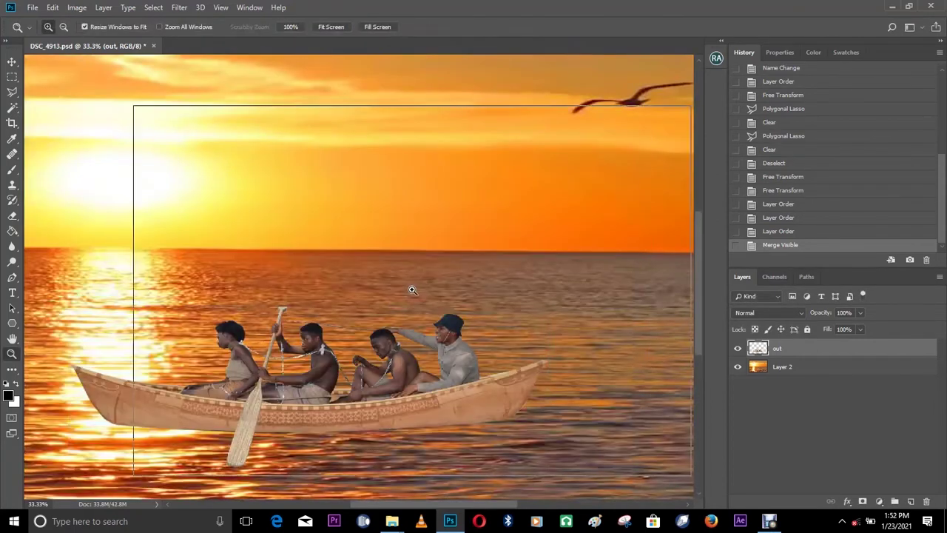
Examine the merged canoe, its riders and the paddle blade below the hull up close.
click(411, 289)
right_click(412, 290)
click(436, 220)
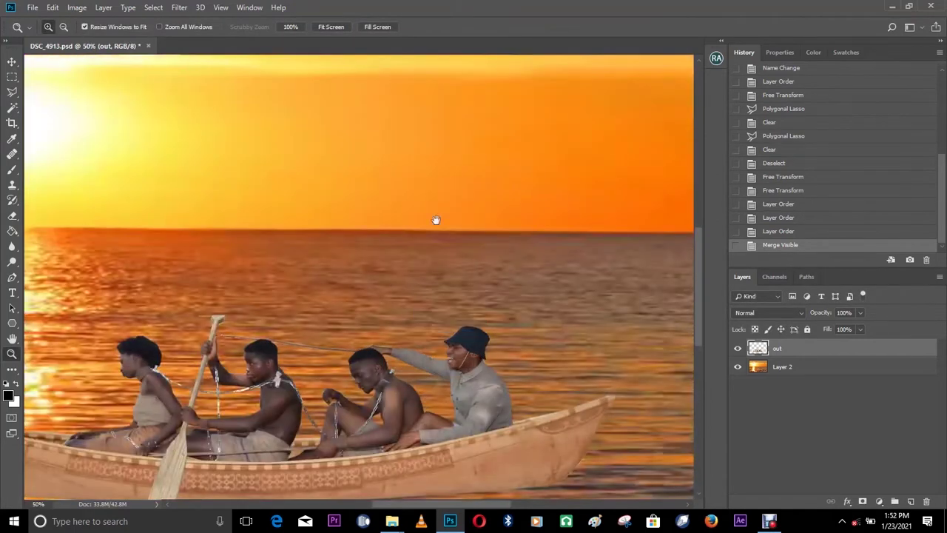
right_click(385, 298)
click(392, 304)
click(346, 397)
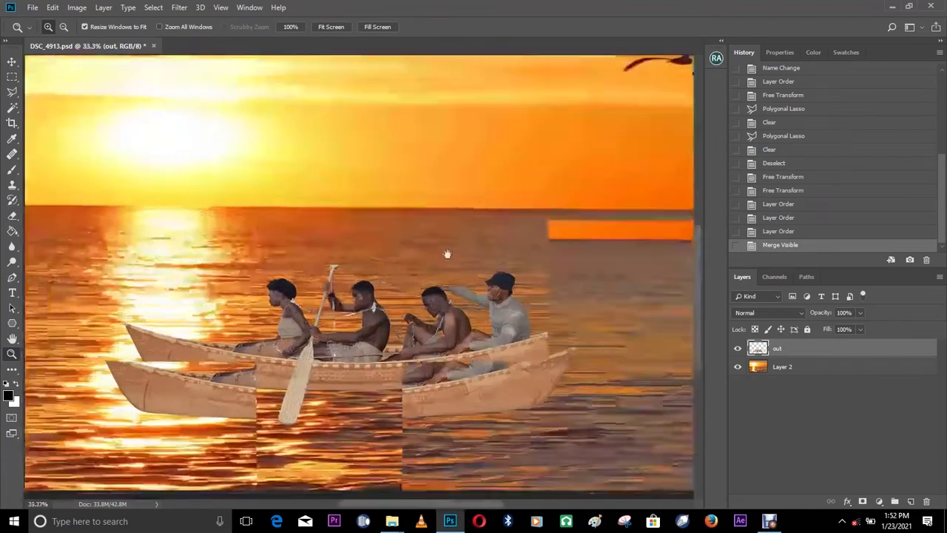
drag(393, 319, 410, 275)
click(410, 275)
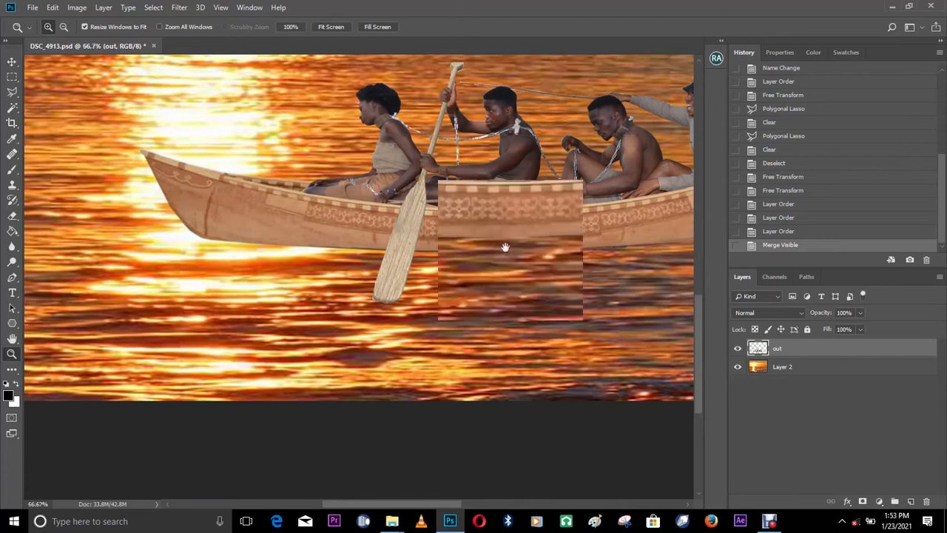
click(504, 250)
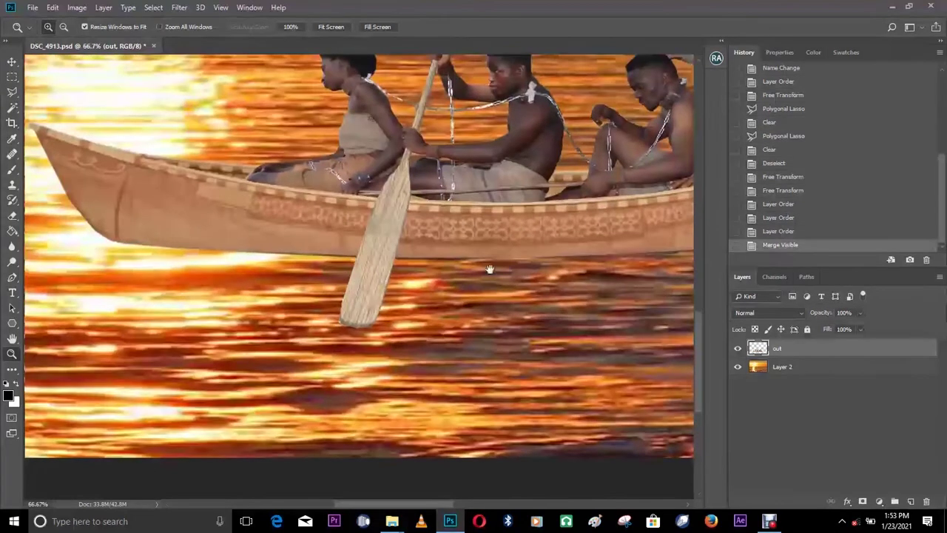
Outline the water just below the hull around the paddle blade on Layer 2 and copy it to a new layer.
click(824, 374)
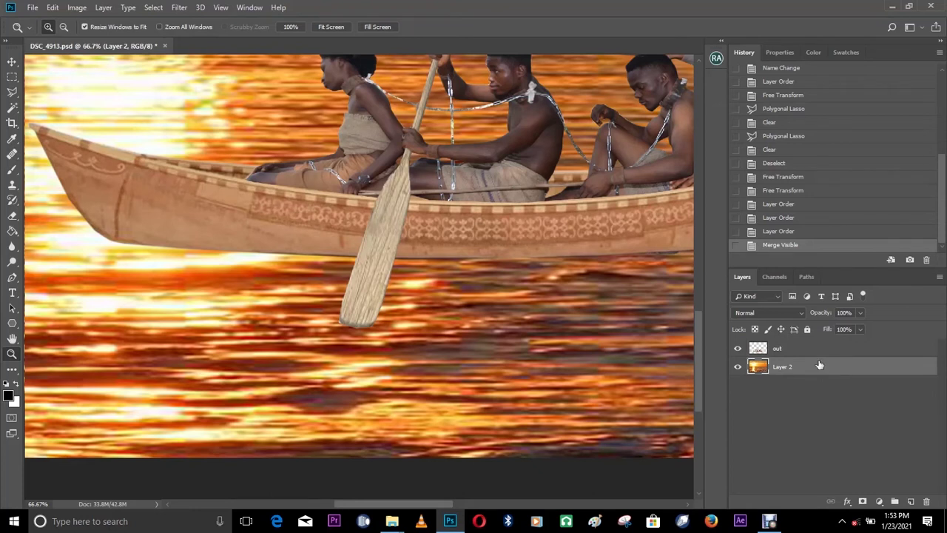
key(l)
click(218, 256)
click(358, 264)
click(463, 265)
scroll(481, 268, right, 1)
click(543, 277)
click(546, 371)
click(365, 387)
click(187, 360)
double_click(141, 300)
key(ctrl+j)
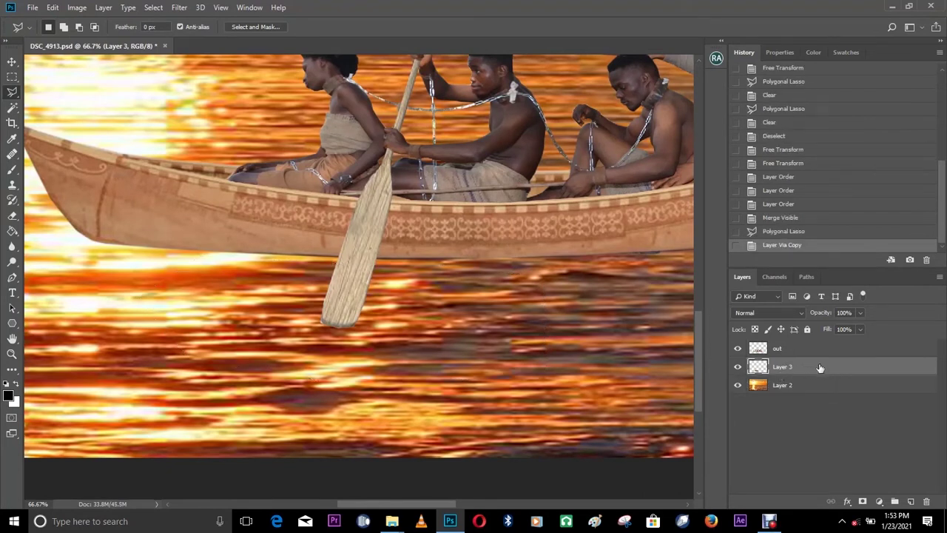
Rename the copied water layer as top and move it above the out layer to cover the blade.
double_click(794, 367)
click(831, 376)
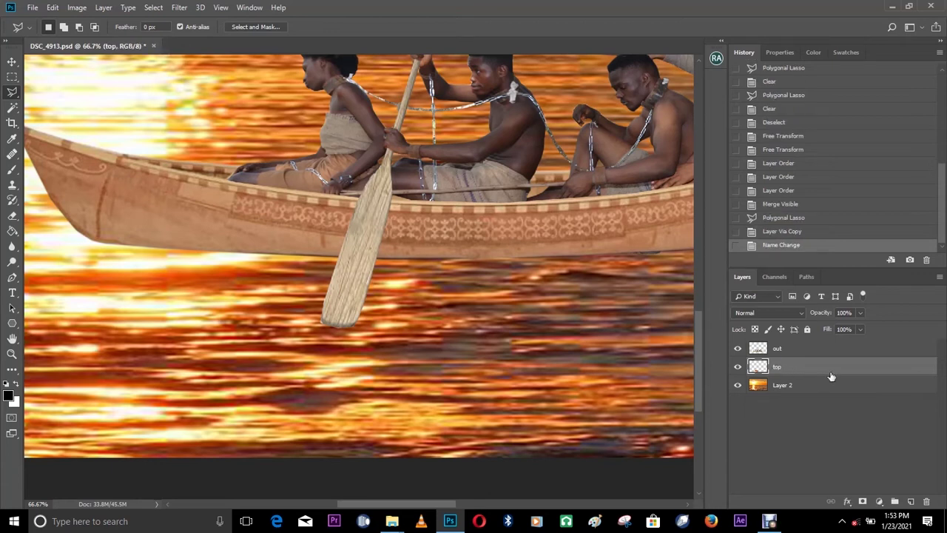
drag(816, 374, 810, 347)
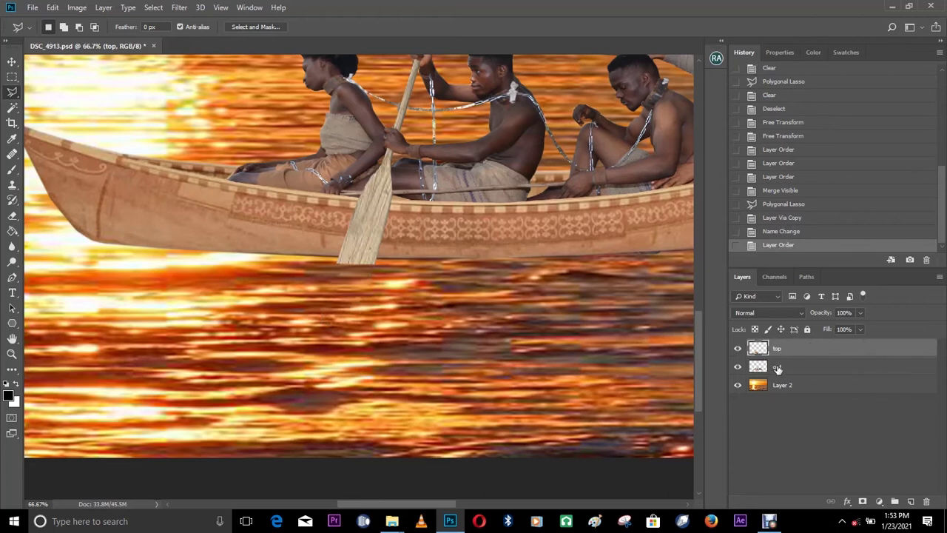
Rename the merged canoe layer, out, as all.
click(804, 371)
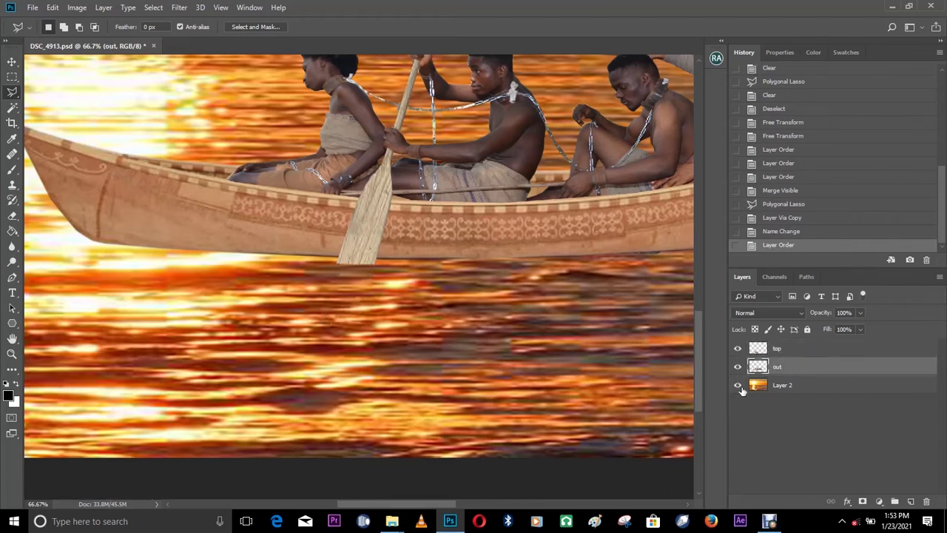
double_click(777, 367)
text(all)
key(Return)
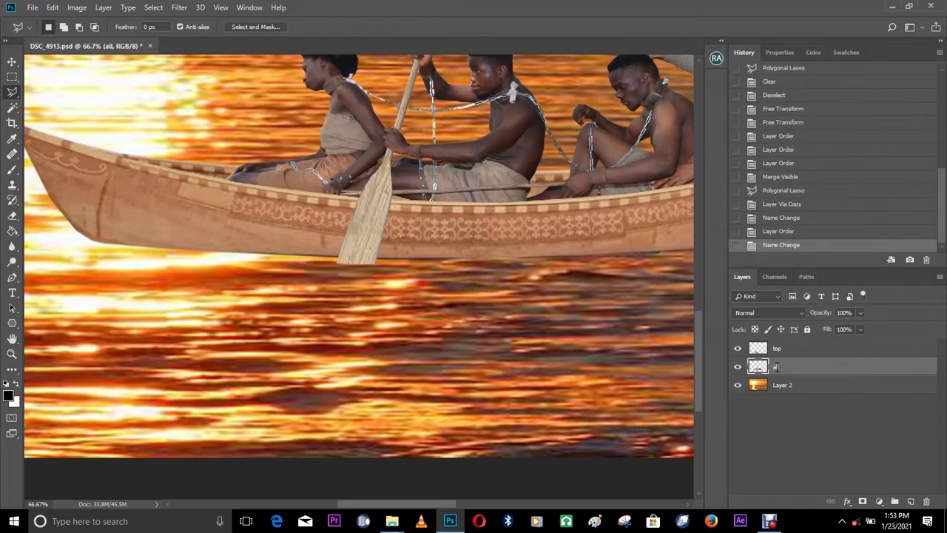
Compare the image with and without the top layer, and lower that layer's opacity to 73%.
click(786, 349)
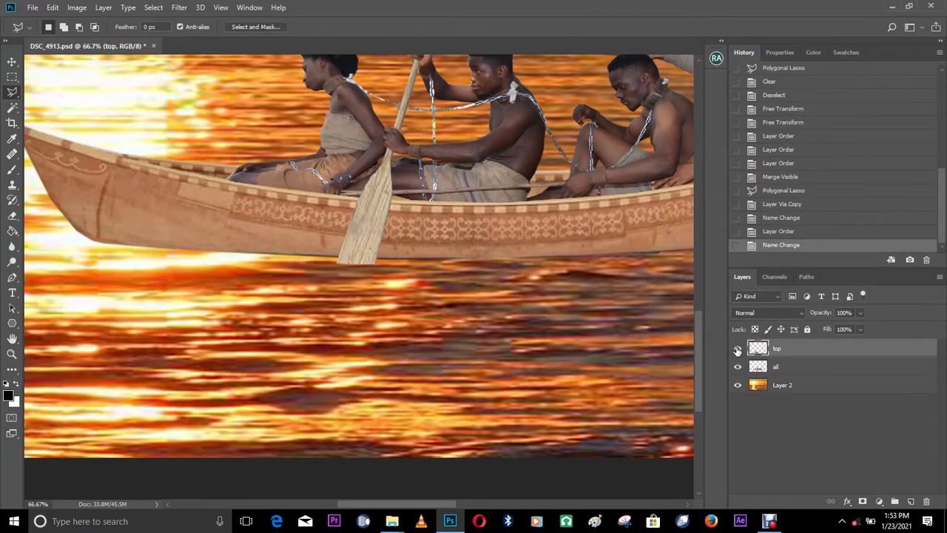
click(737, 349)
click(738, 349)
click(862, 314)
drag(861, 326, 843, 328)
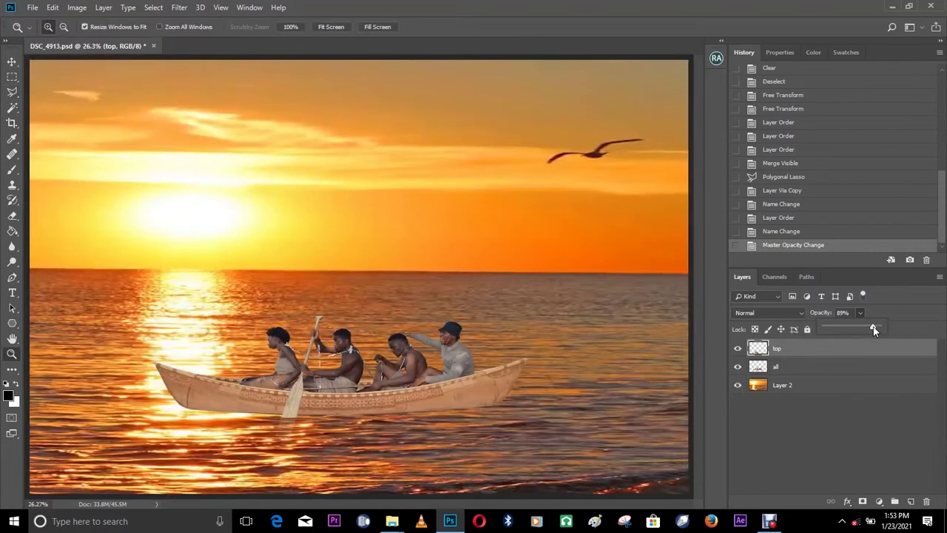
drag(877, 328, 872, 330)
Outline the area where the paddle blade enters the water below the hull with the Polygonal Lasso on the top layer.
click(310, 391)
drag(310, 392, 431, 260)
click(431, 259)
click(411, 269)
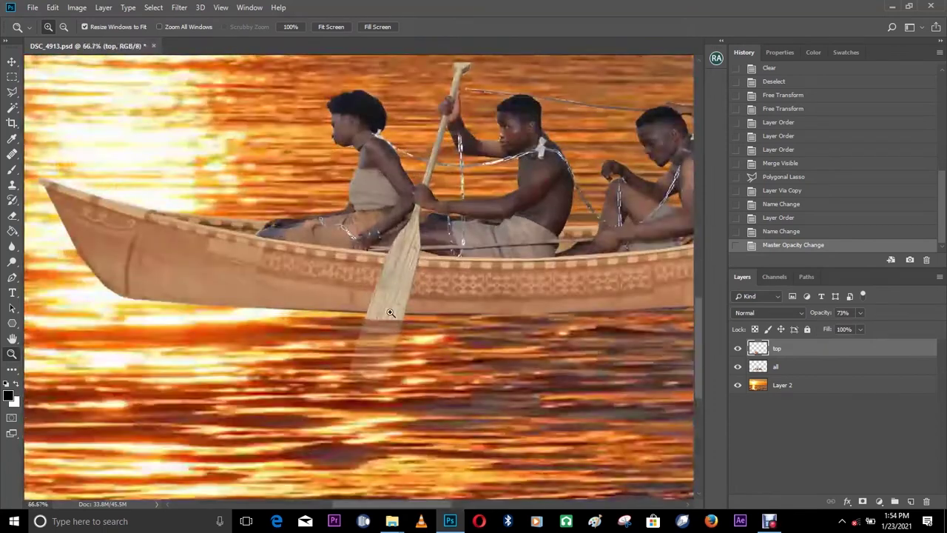
click(390, 314)
click(383, 317)
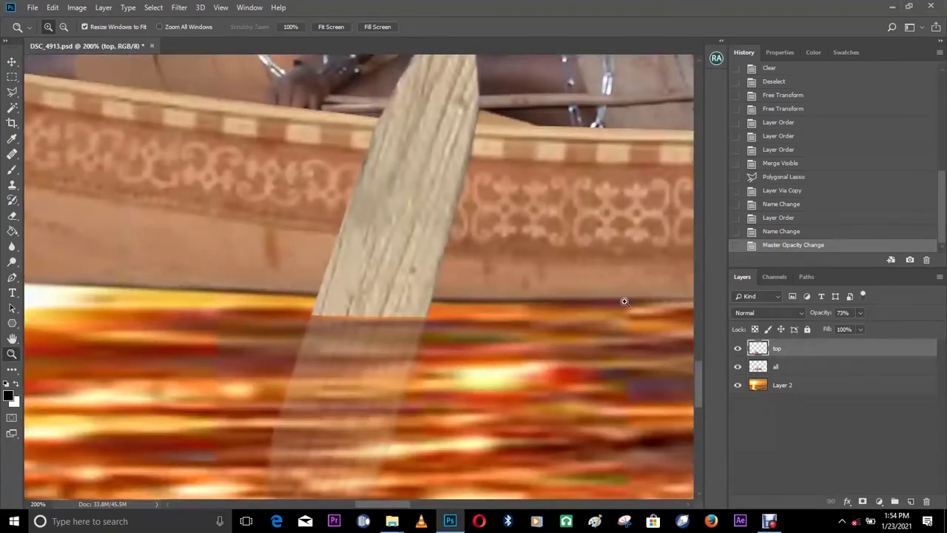
drag(325, 260, 392, 190)
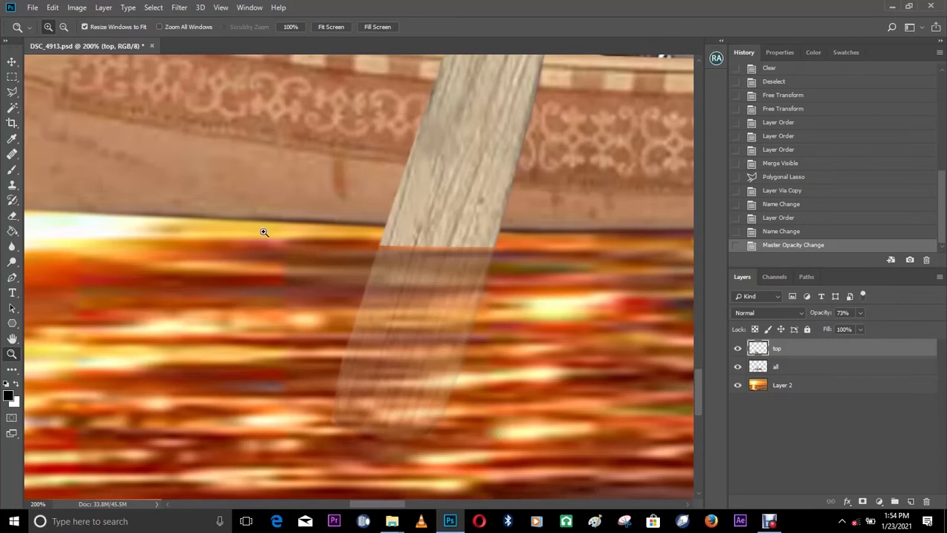
key(b)
scroll(474, 244, down, 1)
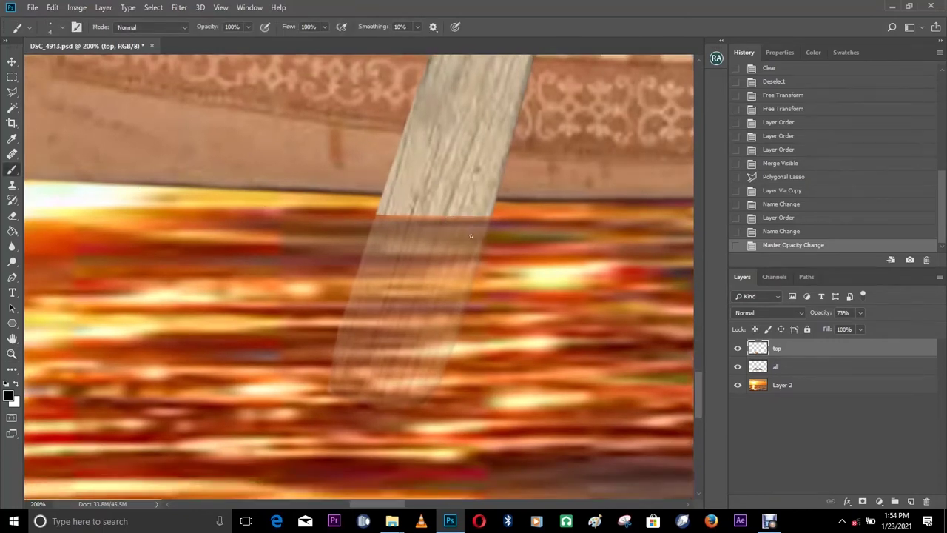
key(l)
click(531, 185)
click(524, 220)
click(371, 225)
click(309, 208)
double_click(419, 143)
Feather the blade selection by 20 pixels, then repeatedly clear the top layer inside it and deselect.
right_click(500, 111)
click(534, 138)
text(20)
key(Return)
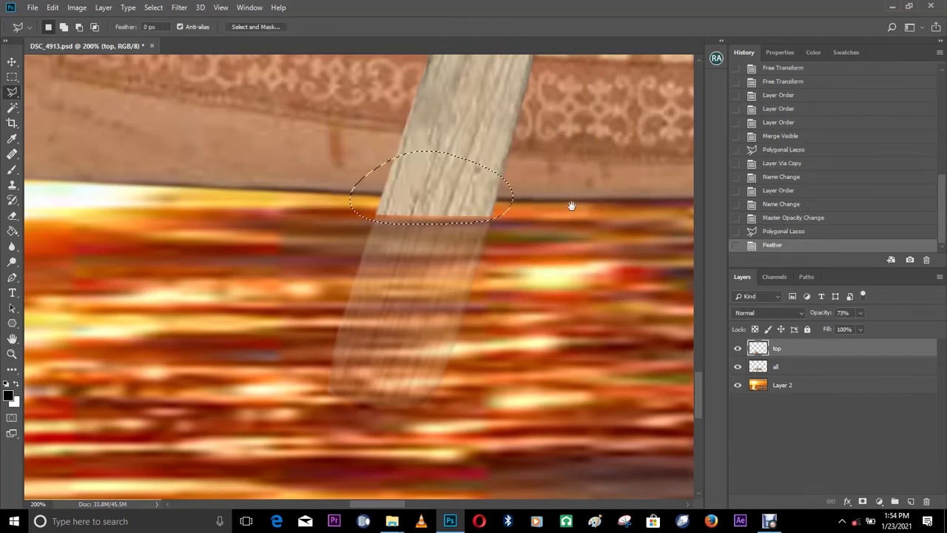
drag(571, 205, 507, 229)
key(Delete)
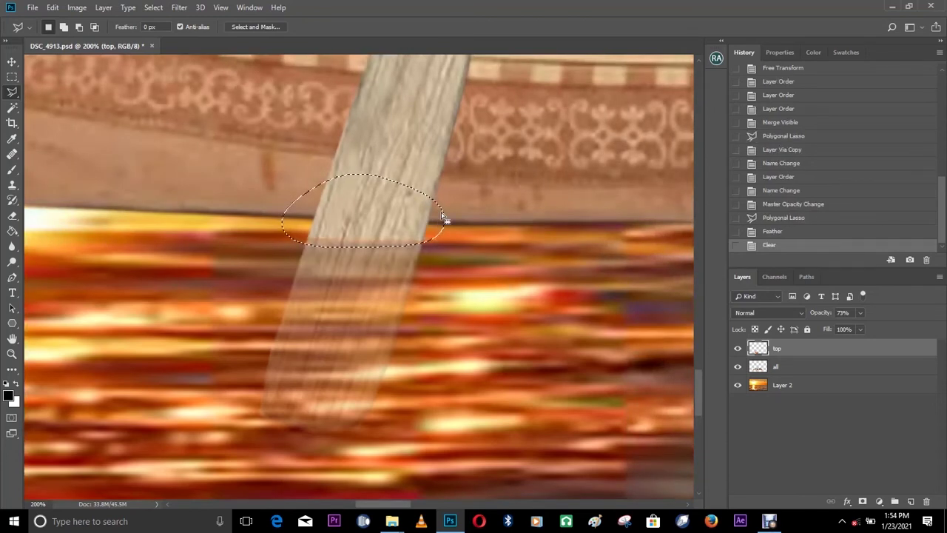
key(Delete)
key(Delete)
key(Delete)
key(Delete)
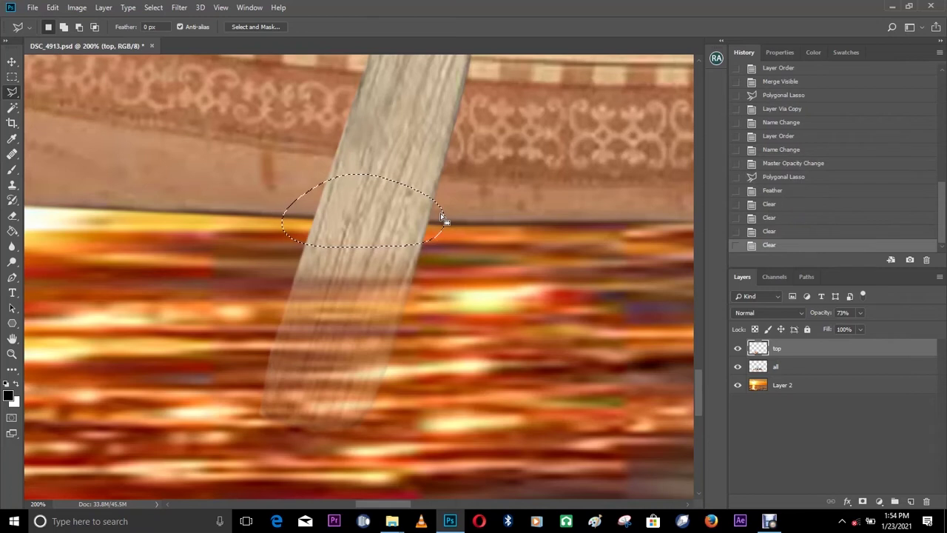
key(Delete)
key(Delete)
right_click(485, 148)
click(503, 153)
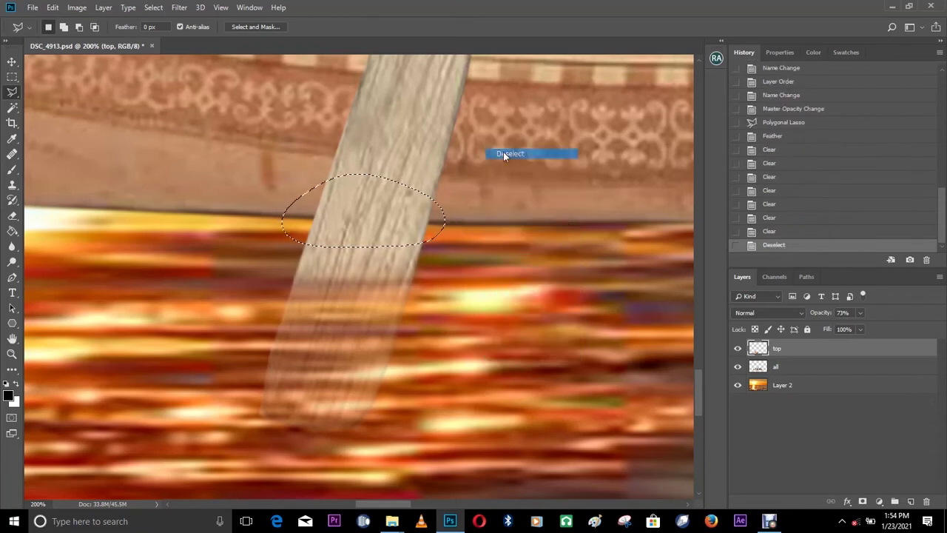
Step back to restore the feathered blade selection, clear the top layer inside it repeatedly, and deselect.
key(z)
right_click(438, 229)
click(460, 234)
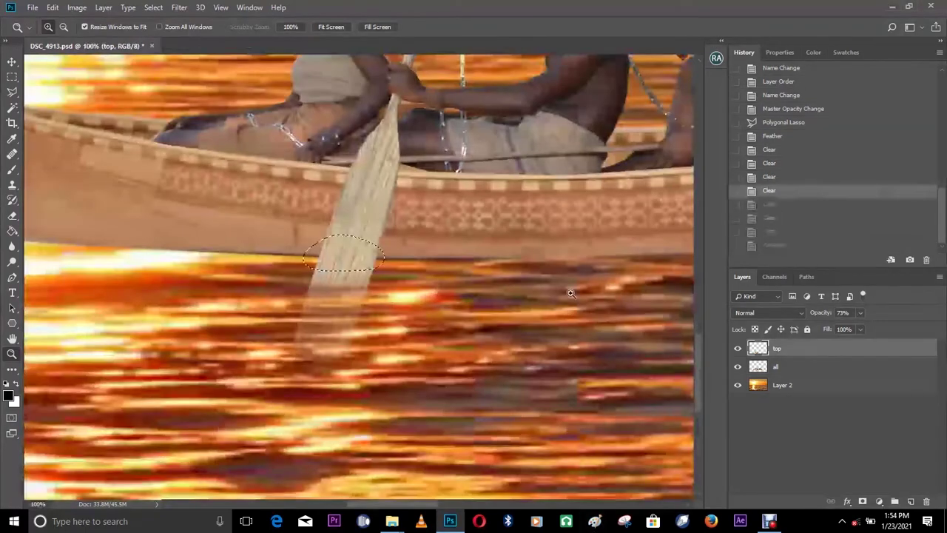
key(Delete)
key(Delete)
key(Delete)
key(Delete)
key(Delete)
key(Delete)
key(Delete)
key(Delete)
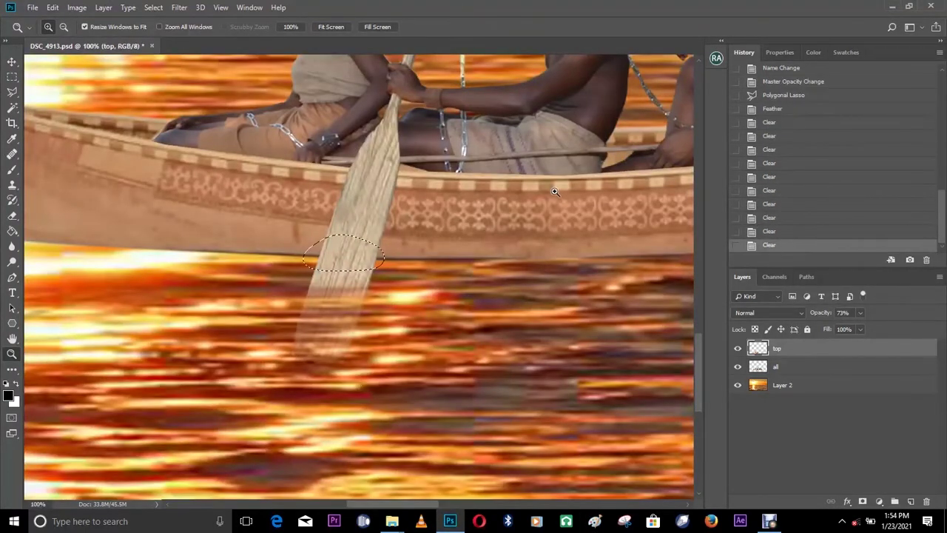
right_click(490, 174)
click(503, 171)
right_click(466, 194)
click(469, 196)
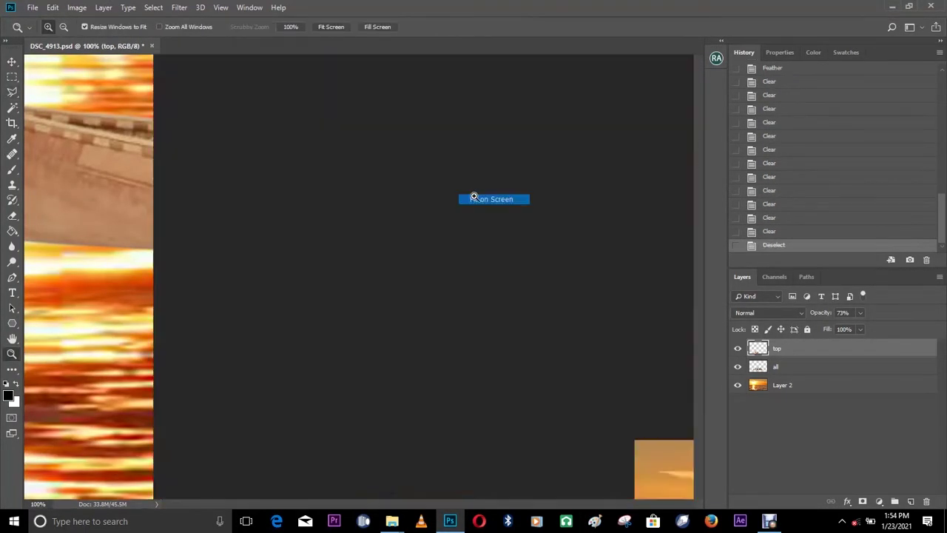
Compare the image with and without the top layer, and inspect the paddle and hull along the waterline.
click(736, 349)
click(736, 349)
click(283, 393)
drag(555, 415, 547, 359)
click(433, 363)
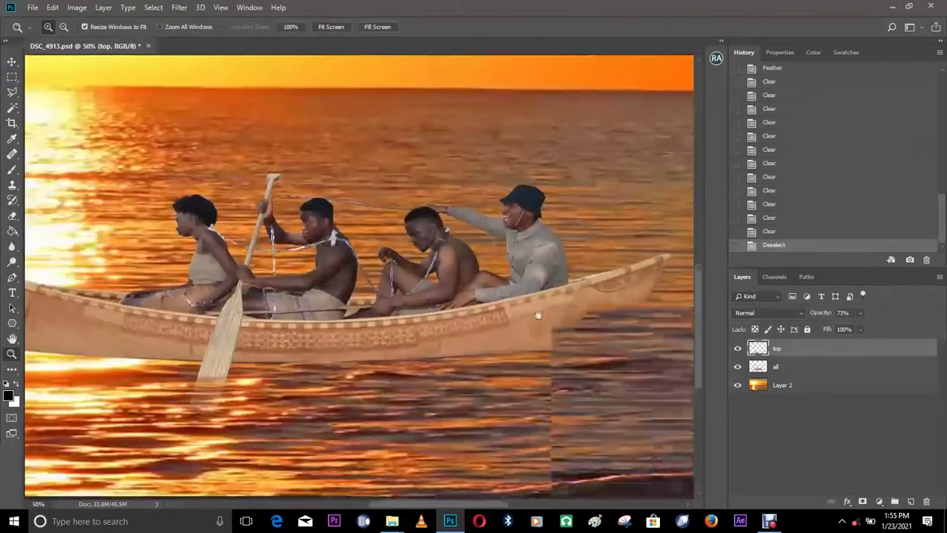
drag(538, 317, 496, 300)
right_click(566, 293)
click(585, 300)
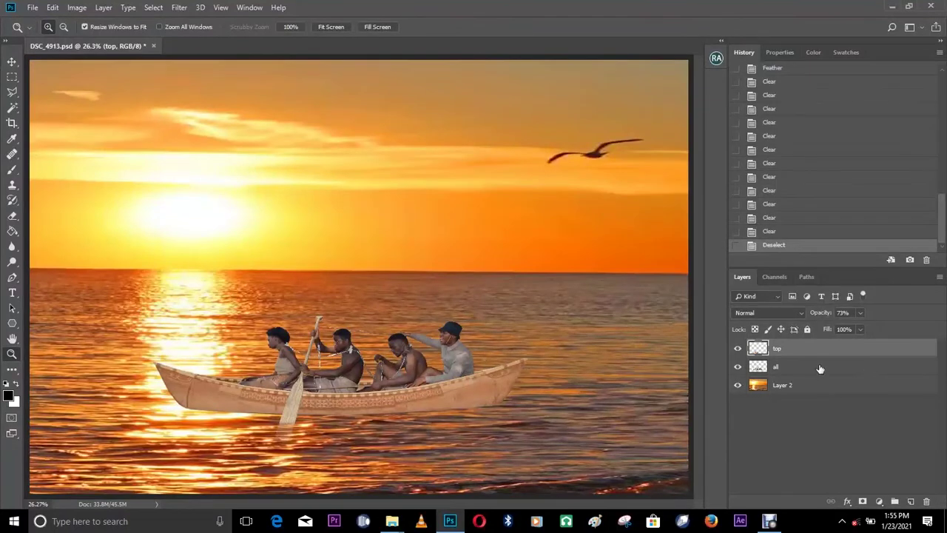
Rotate the all layer by about -1.18 degrees with Free Transform to tilt the canoe slightly.
key(ctrl+t)
key(Escape)
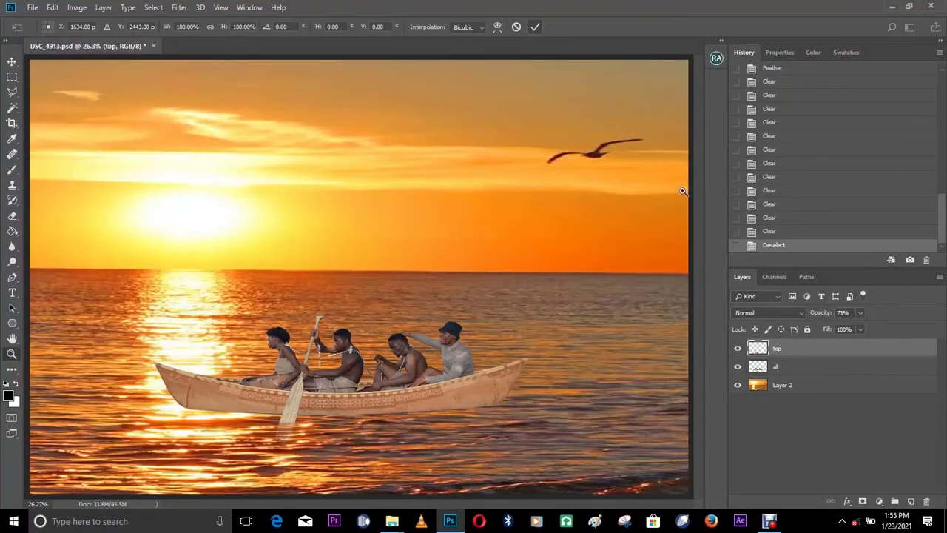
click(800, 366)
key(ctrl+t)
drag(576, 424, 580, 424)
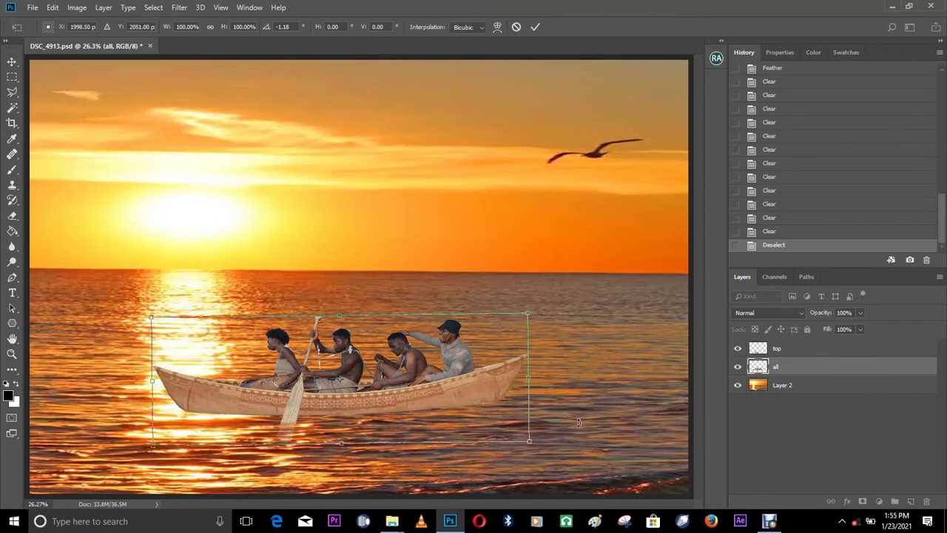
key(Return)
Outline a band on Layer 2 spanning the canoe's full length, from mid-hull down to the water below the paddle blade.
key(z)
click(439, 388)
drag(439, 388, 491, 187)
click(490, 186)
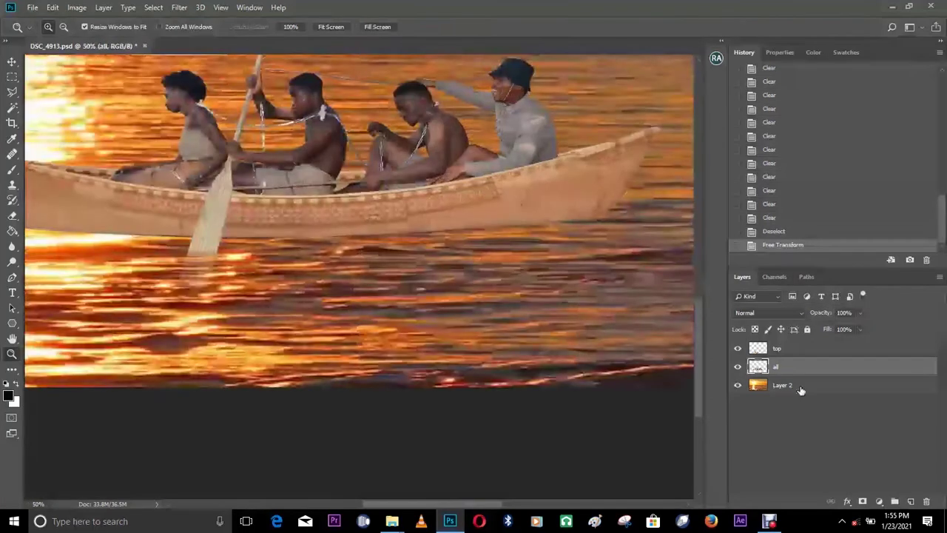
click(796, 388)
drag(530, 232, 433, 221)
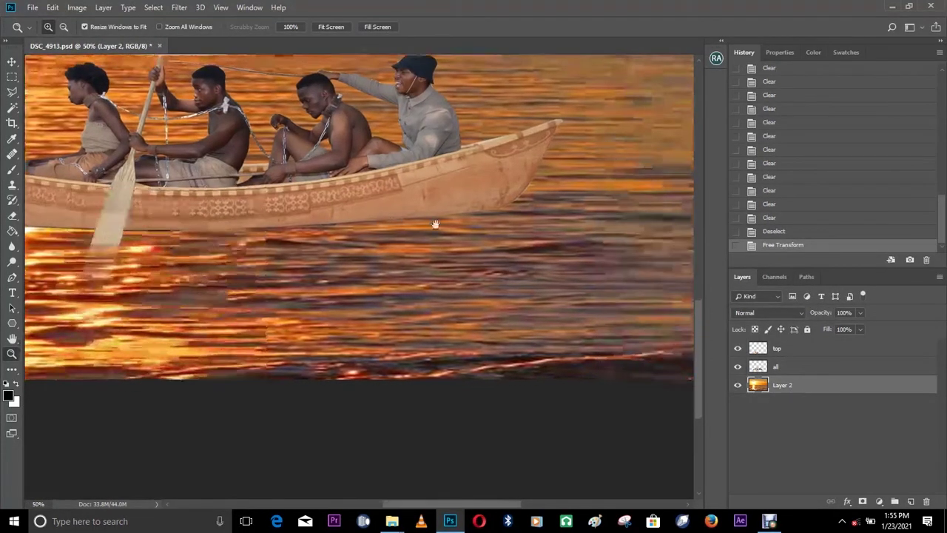
key(l)
click(574, 223)
click(568, 185)
click(378, 188)
scroll(384, 196, left, 2)
click(311, 209)
click(166, 213)
drag(124, 215, 498, 252)
click(442, 247)
click(356, 226)
click(316, 227)
click(235, 215)
click(290, 322)
click(615, 363)
drag(616, 363, 320, 318)
click(482, 299)
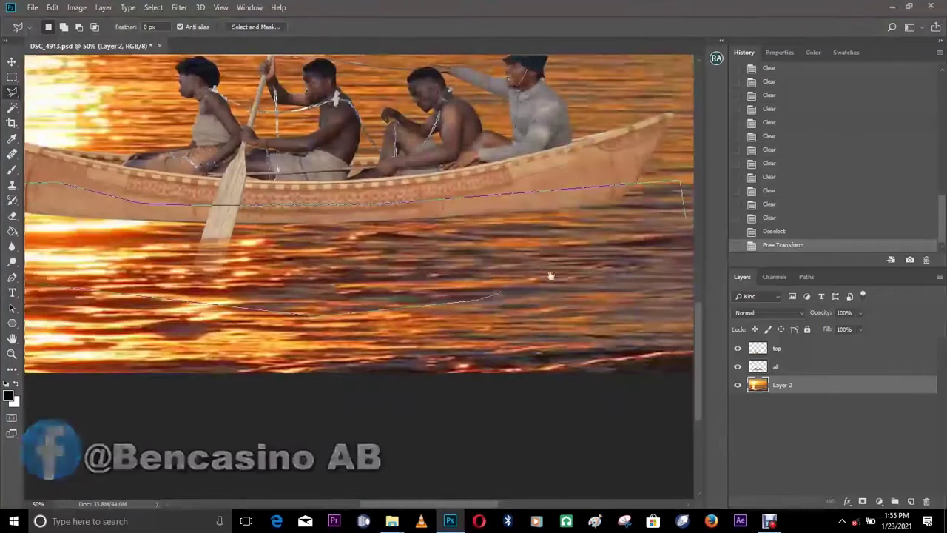
drag(549, 274, 269, 235)
click(412, 251)
click(405, 180)
drag(463, 190, 610, 236)
key(z)
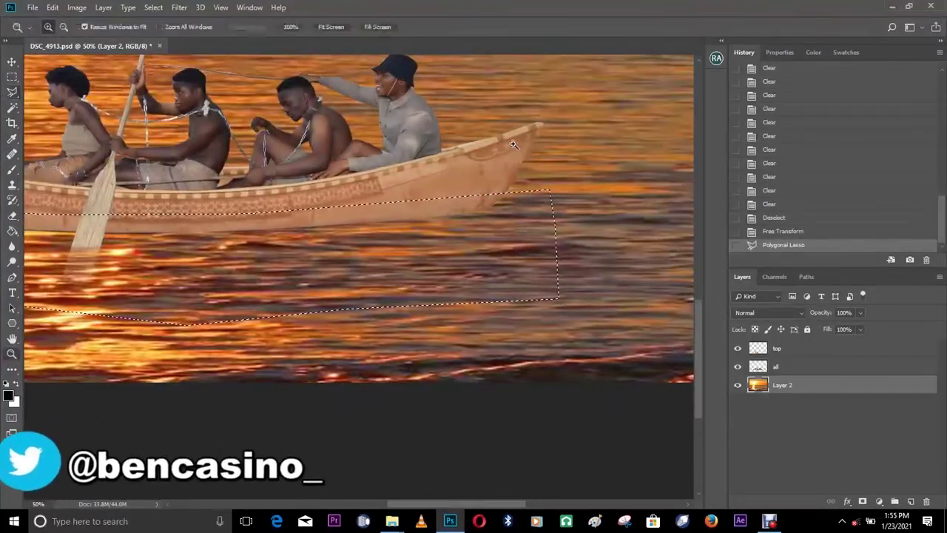
key(ctrl+0)
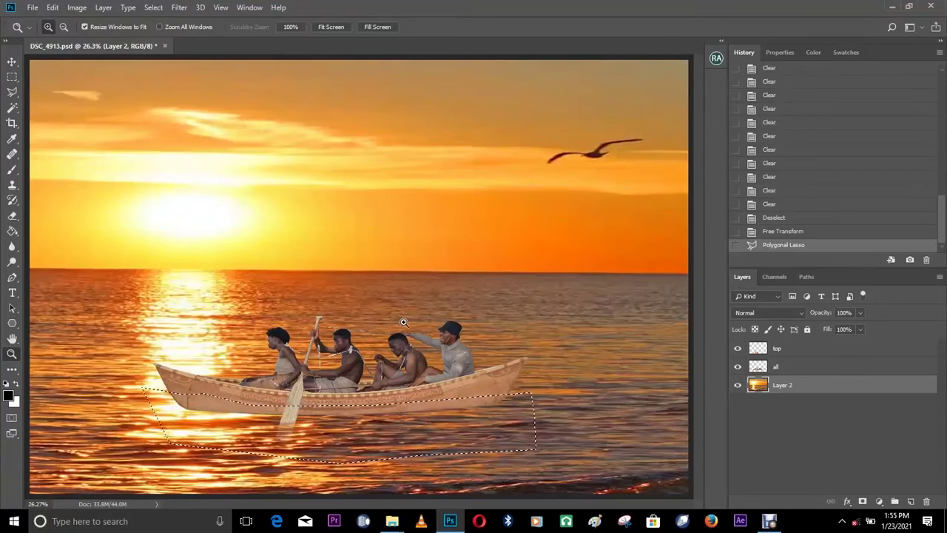
Copy the selected water to a new layer placed above the all layer and named top 2.
key(ctrl+j)
drag(792, 390, 789, 371)
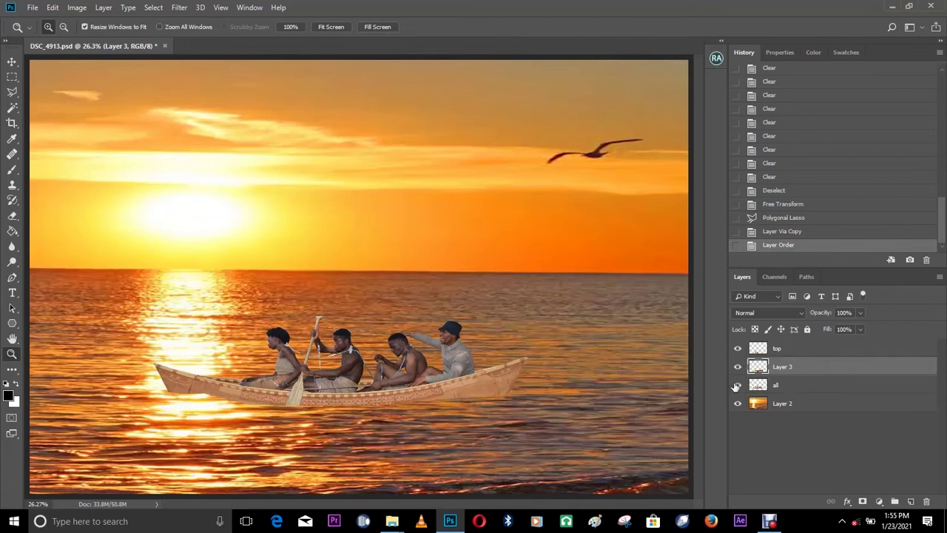
key(ctrl+plus)
key(ctrl+plus)
double_click(788, 367)
text(top 2)
key(Return)
Outline the lower hull along its full waterline on the top 2 layer with the Polygonal Lasso.
scroll(580, 190, down, 3)
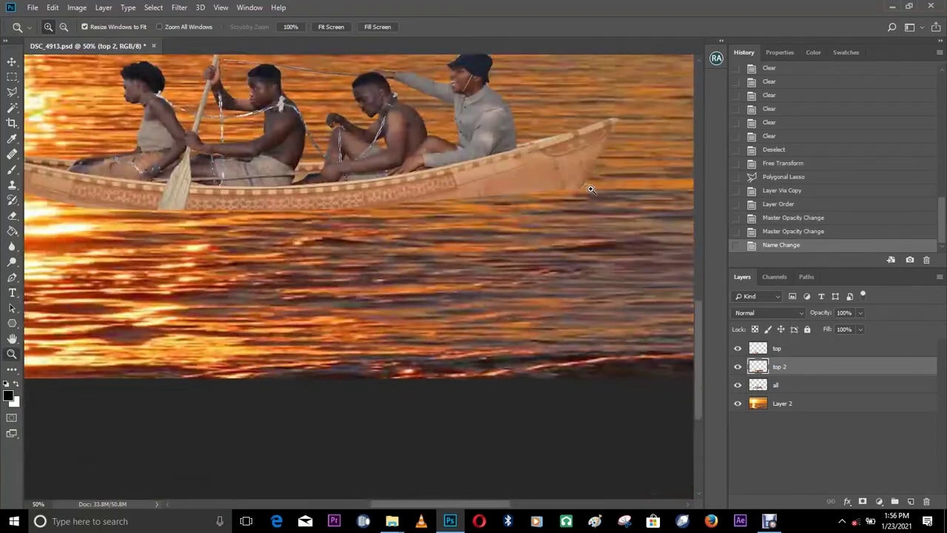
key(ctrl+plus)
key(ctrl+plus)
key(l)
click(580, 134)
click(562, 160)
click(367, 178)
click(138, 194)
scroll(137, 201, left, 3)
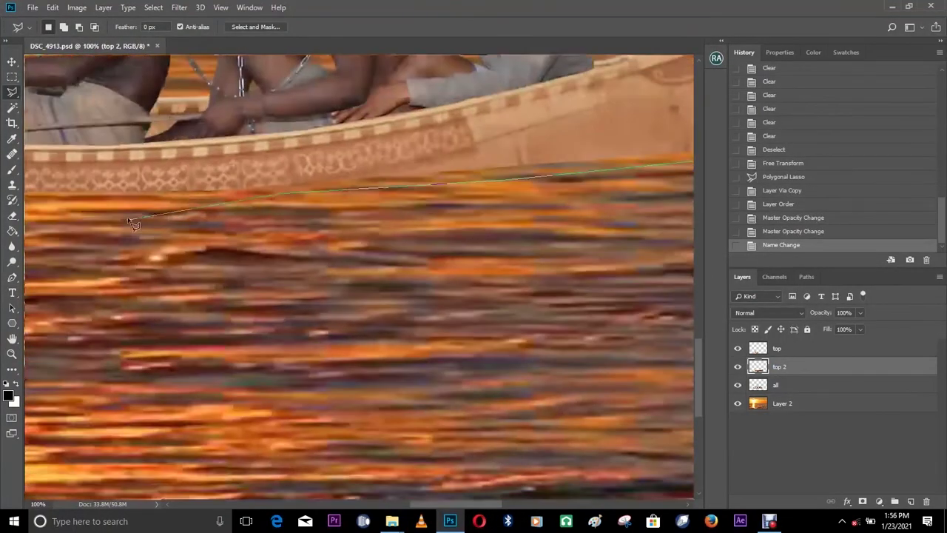
click(173, 201)
drag(46, 204, 612, 267)
click(416, 271)
click(281, 262)
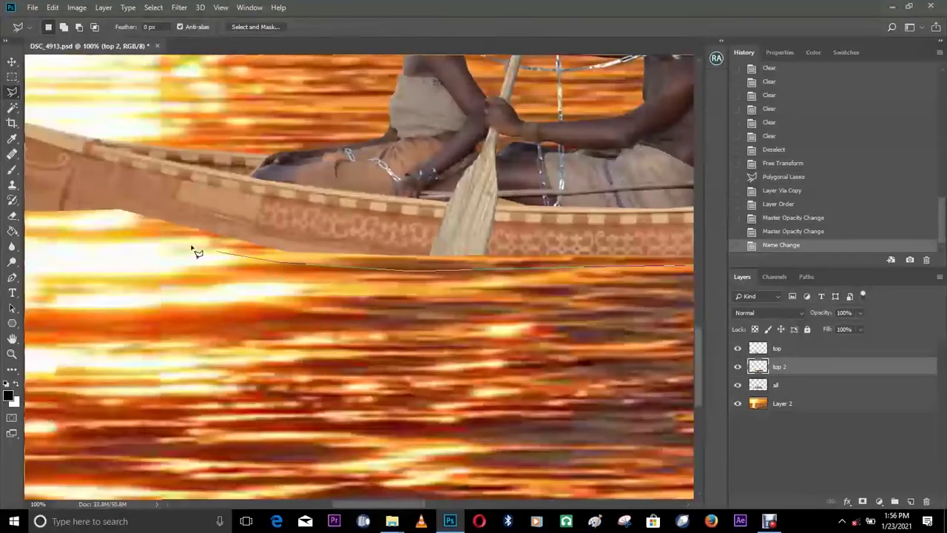
scroll(226, 257, up, 1)
scroll(226, 258, left, 5)
click(228, 256)
click(215, 227)
key(BackSpace)
click(220, 256)
click(217, 231)
click(460, 275)
click(459, 236)
drag(666, 235, 138, 231)
double_click(402, 148)
Feather the selection around the lower hull.
key(ctrl+space)
right_click(444, 141)
click(464, 154)
right_click(318, 200)
click(345, 222)
click(534, 160)
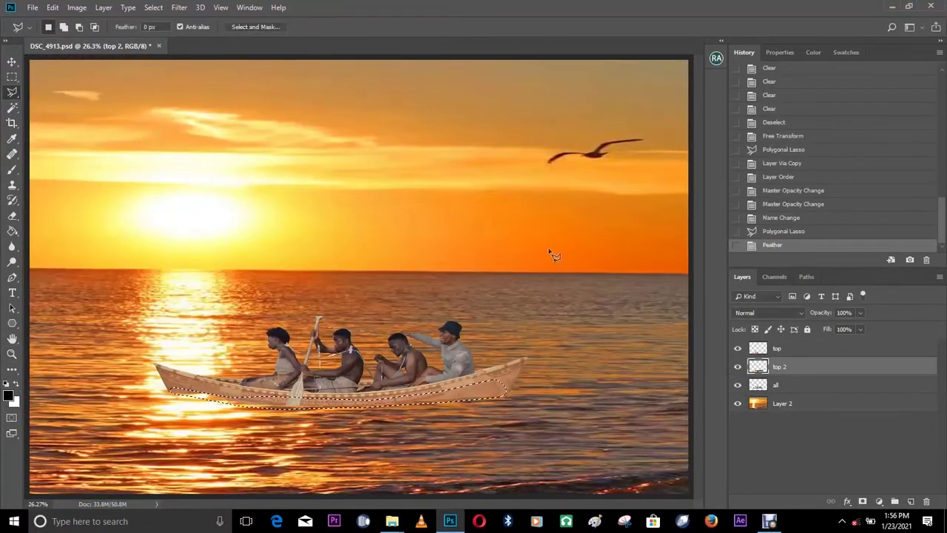
Clear the top 2 layer repeatedly inside the feathered hull selection to blend the waterline, then deselect.
key(Delete)
key(Delete)
key(Delete)
key(Delete)
key(Delete)
key(Delete)
key(Delete)
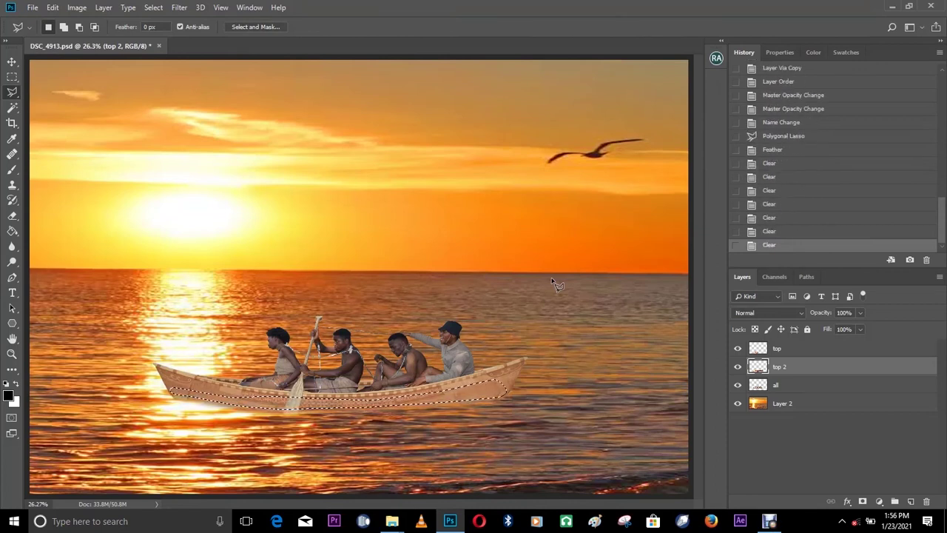
key(z)
click(459, 418)
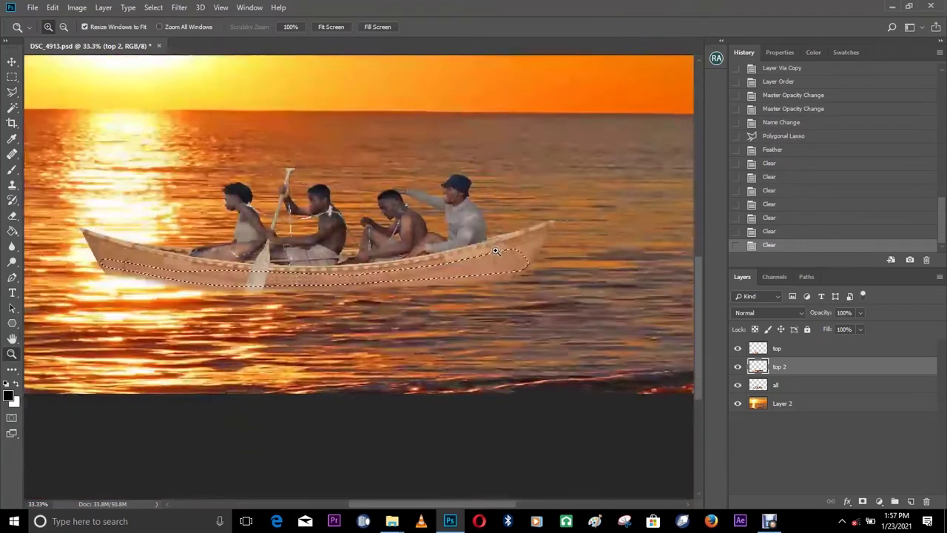
key(l)
key(Delete)
key(Delete)
key(Delete)
key(Delete)
key(Delete)
key(Delete)
right_click(426, 190)
click(472, 200)
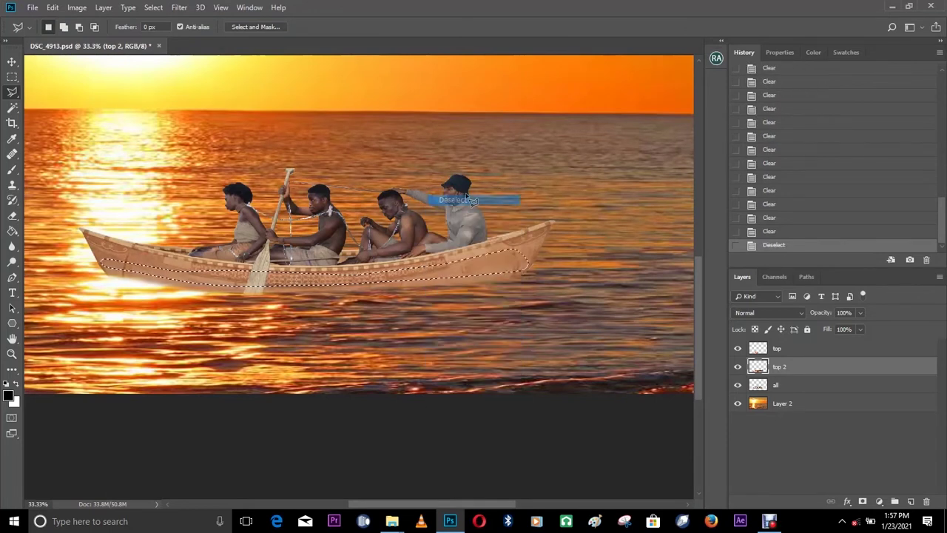
Compare the hull's waterline with and without the top 2 layer.
click(738, 367)
click(738, 367)
click(738, 367)
click(738, 367)
click(737, 367)
click(738, 367)
click(738, 367)
click(738, 367)
click(738, 367)
click(738, 367)
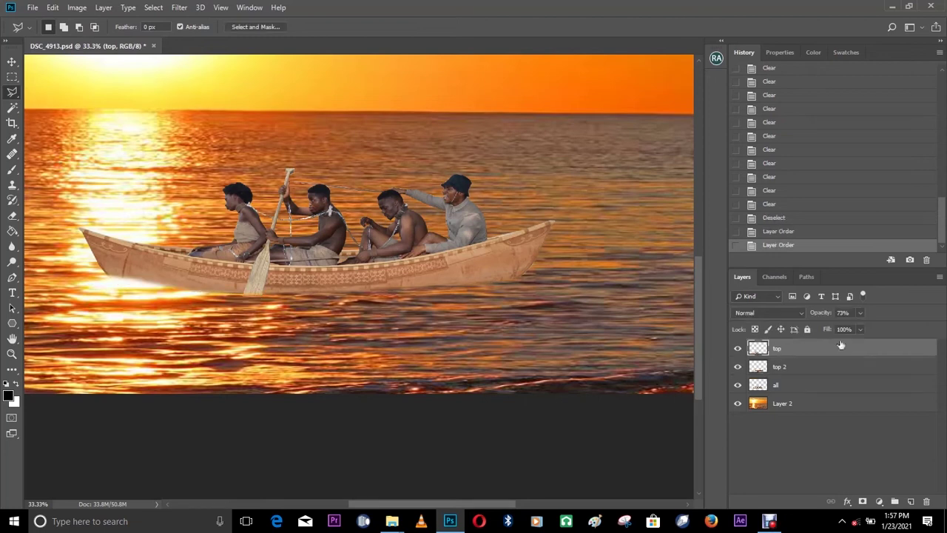
Lower the opacity of the top 2 layer.
click(846, 327)
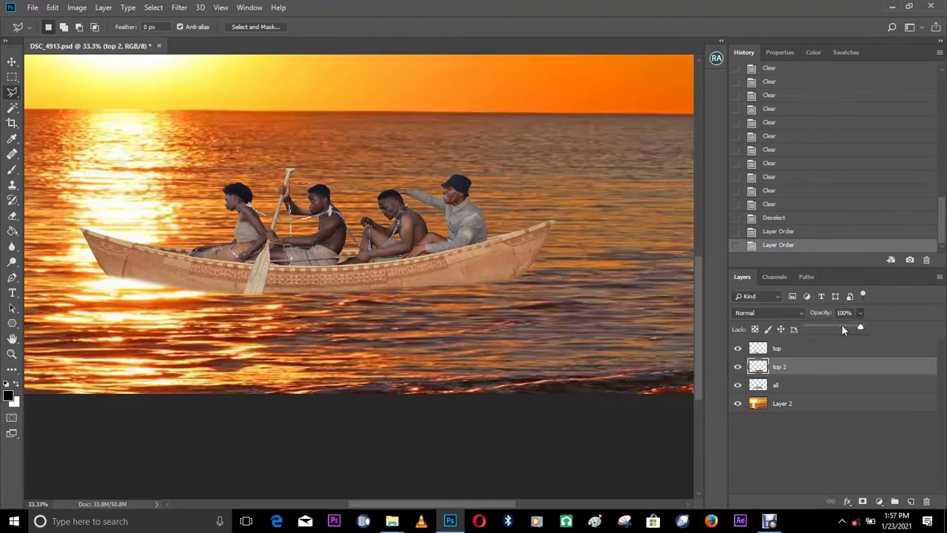
drag(841, 326, 854, 327)
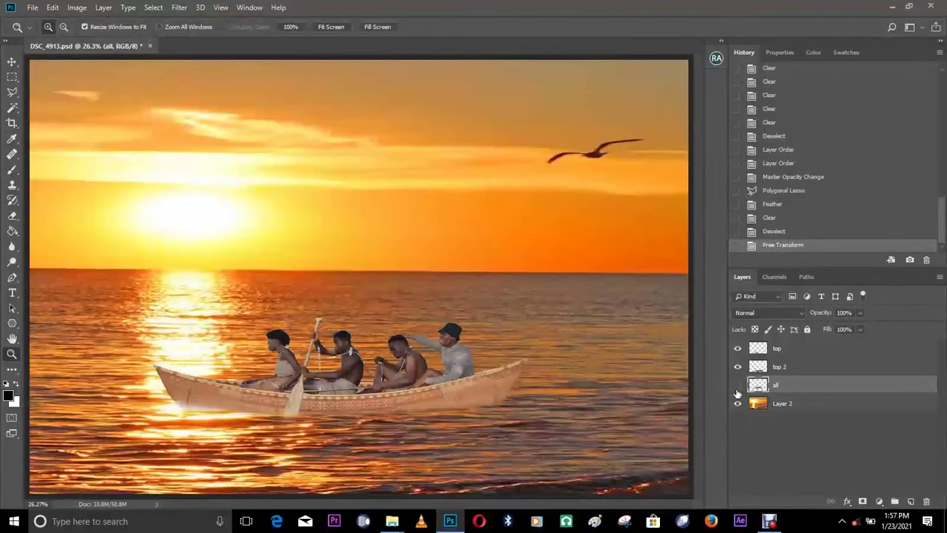
Toggle the visibility of the all and top 2 layers to check the blend, and view the whole composite.
click(737, 385)
click(737, 386)
click(737, 368)
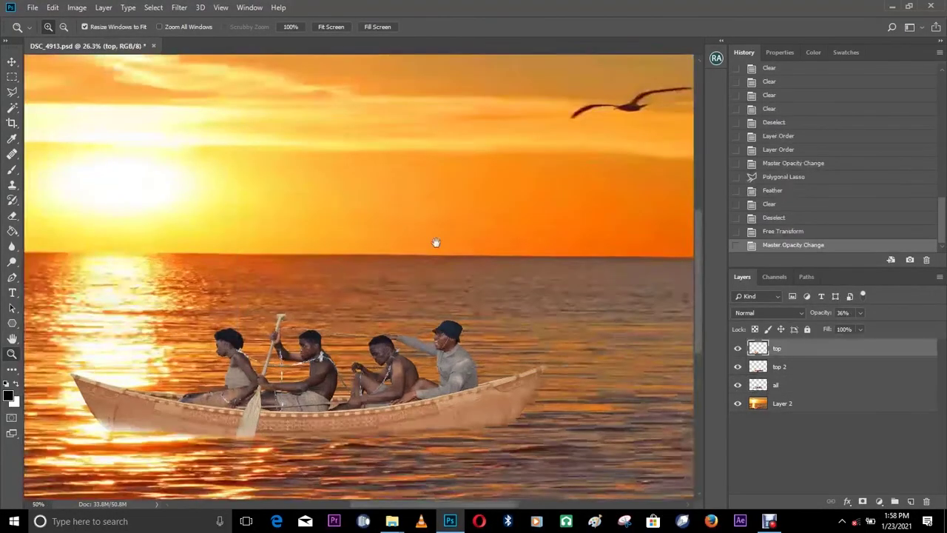
right_click(431, 197)
click(444, 232)
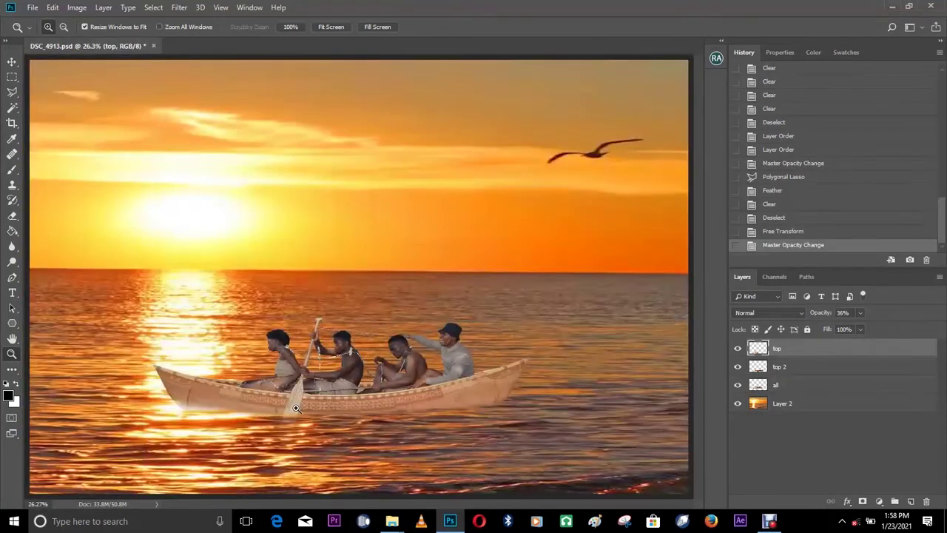
Examine the canoe's waterline and paddle blade up close, and return to the whole composite.
click(333, 396)
drag(518, 420, 488, 296)
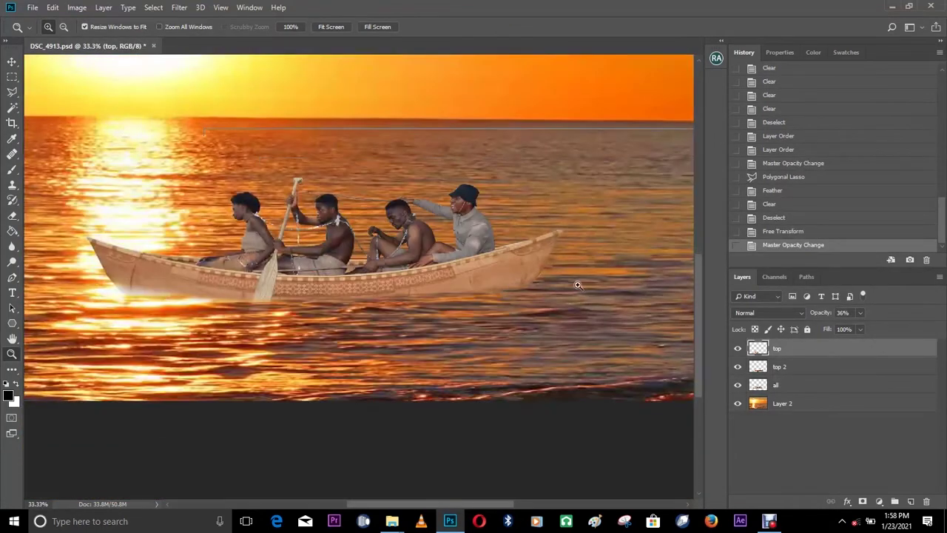
click(541, 283)
drag(357, 306, 598, 302)
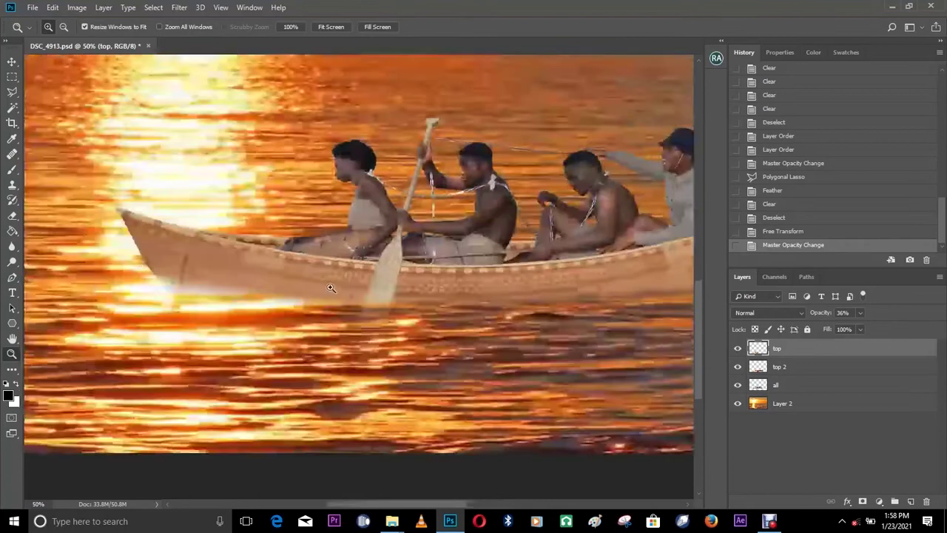
right_click(430, 272)
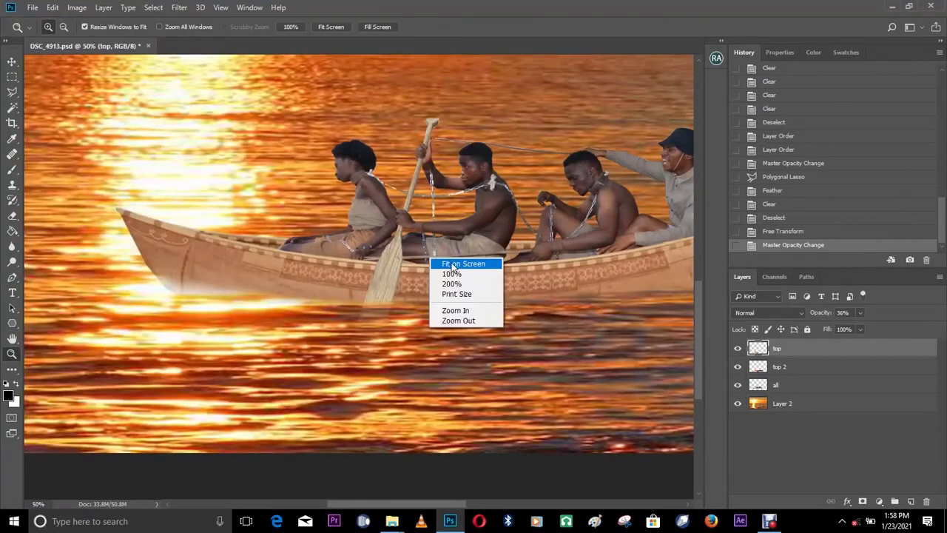
click(444, 262)
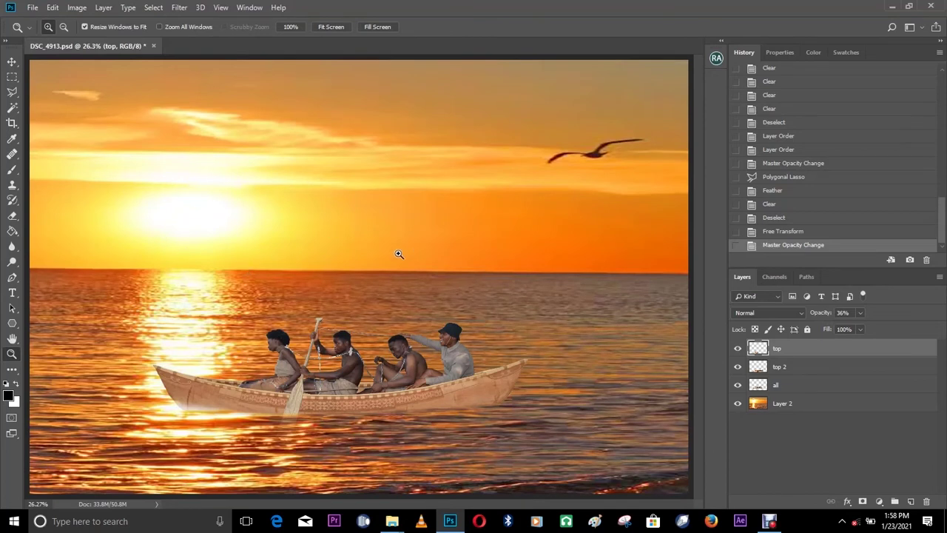
Open the Pngtree splash of water splashed blue_3800410 image from the SOUND TRACK folder and bring the splash into the canoe composite.
click(33, 7)
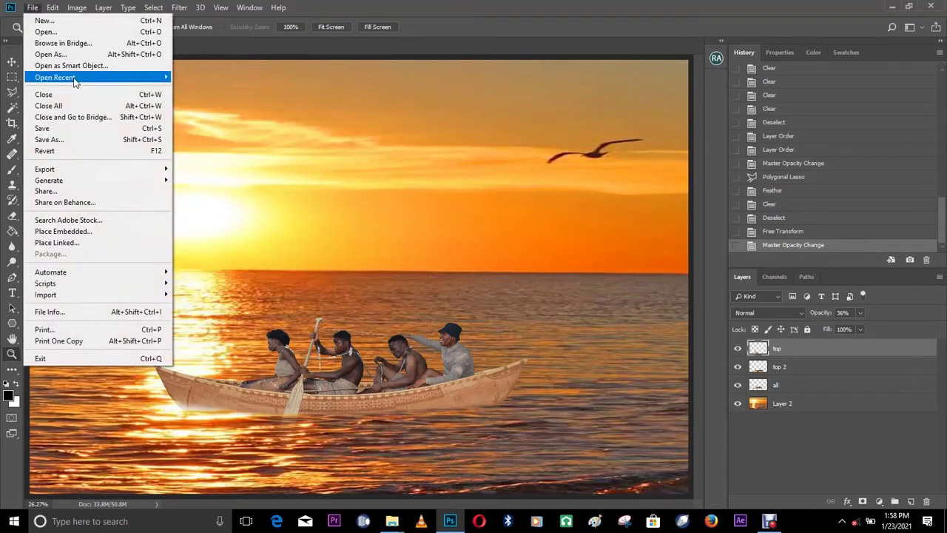
mouse_move(74, 79)
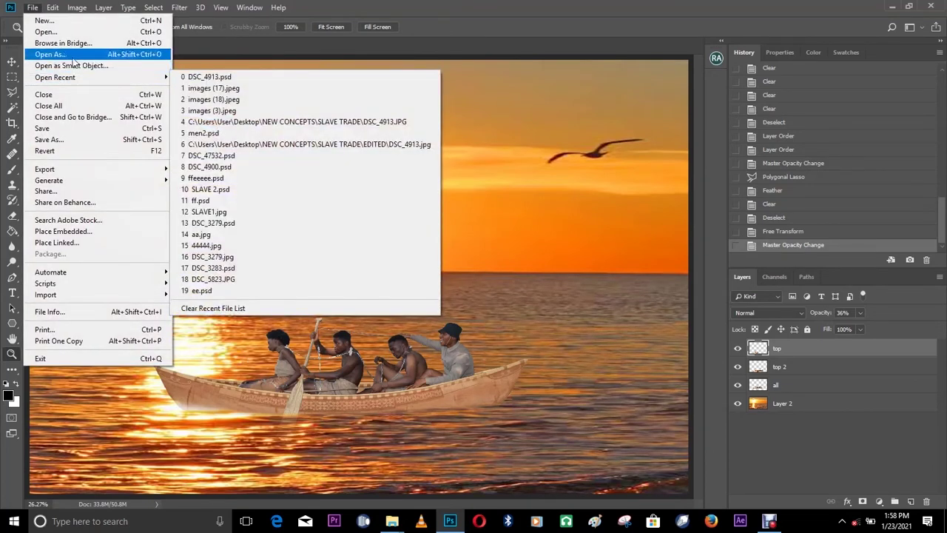
click(46, 32)
drag(342, 70, 342, 75)
drag(92, 120, 92, 127)
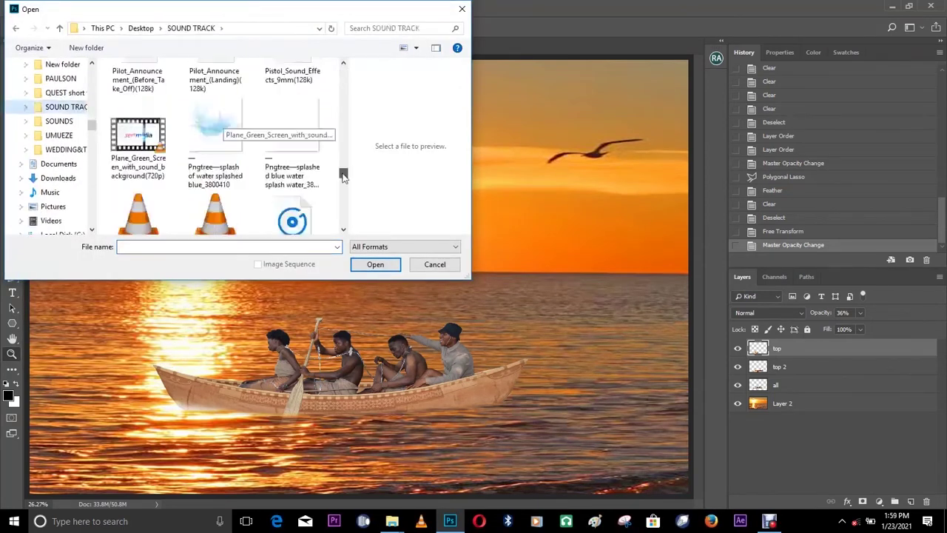
double_click(215, 137)
drag(377, 274, 404, 299)
Scale the water splash down proportionally to about 22%.
key(ctrl+t)
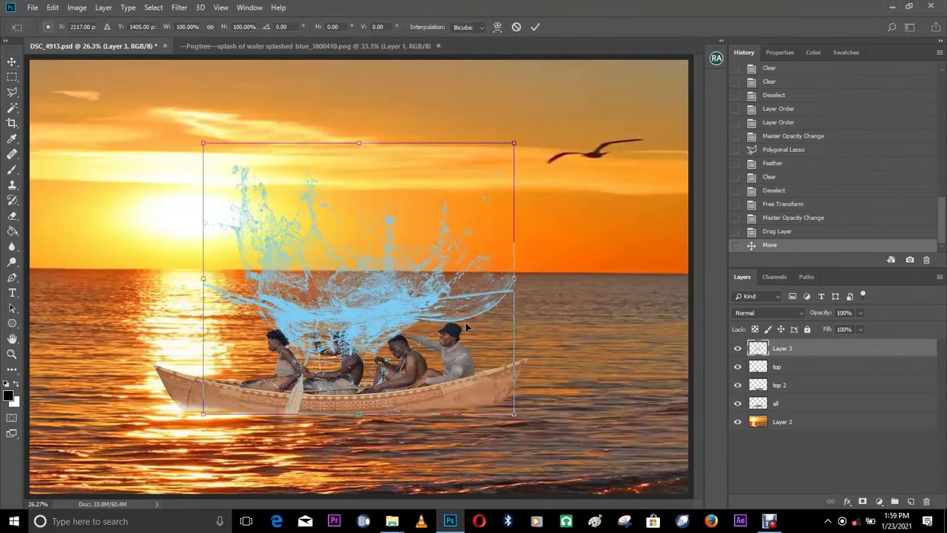
drag(515, 413, 380, 297)
key(ctrl+z)
key(Return)
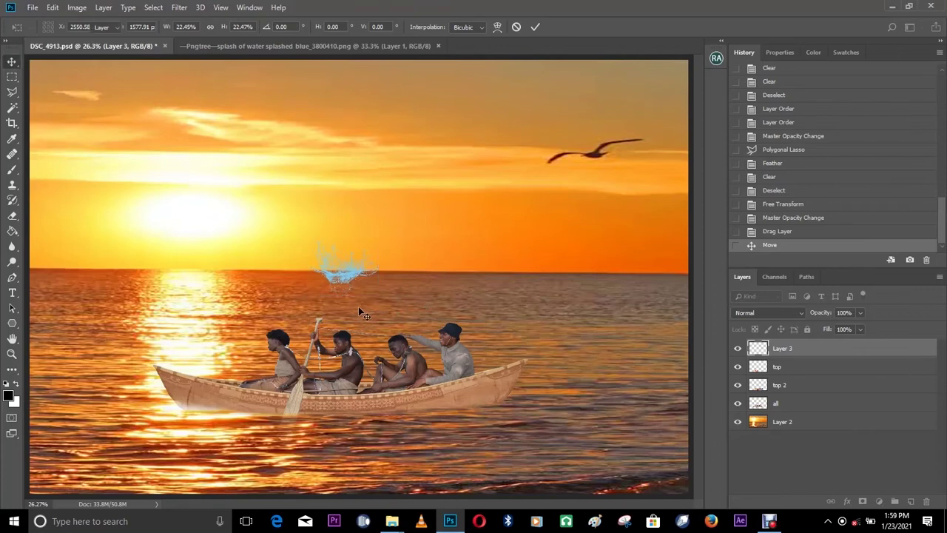
Move the small splash down onto the paddle blade at the waterline.
key(z)
click(360, 312)
drag(383, 252, 420, 185)
key(v)
drag(373, 185, 307, 440)
drag(407, 414, 466, 281)
drag(351, 309, 315, 329)
Resize and reposition the splash with Free Transform so it surrounds the lower end of the paddle blade.
key(ctrl+t)
drag(385, 376, 268, 314)
key(Return)
key(ctrl+t)
key(Return)
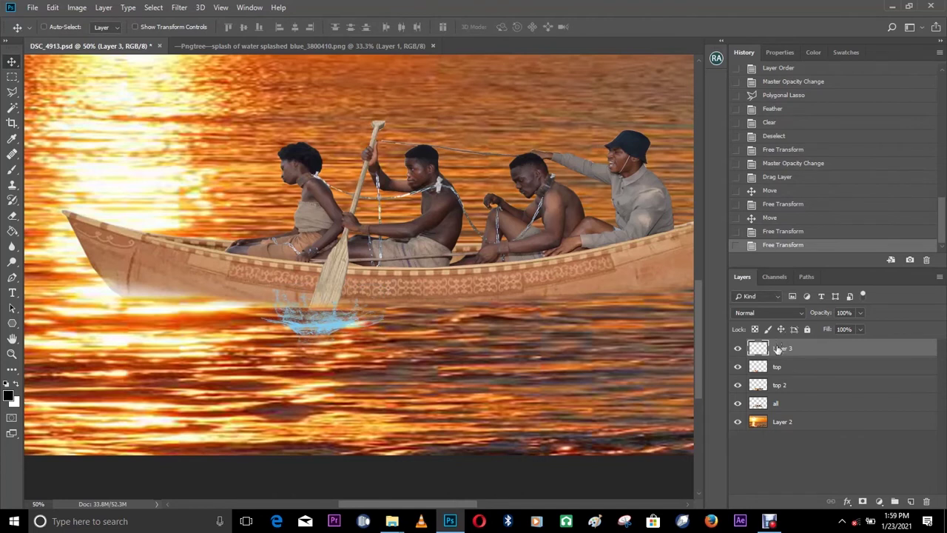
Apply a Color Overlay layer style in light orange eebb72 to the blue splash on Layer 3.
key(z)
click(356, 320)
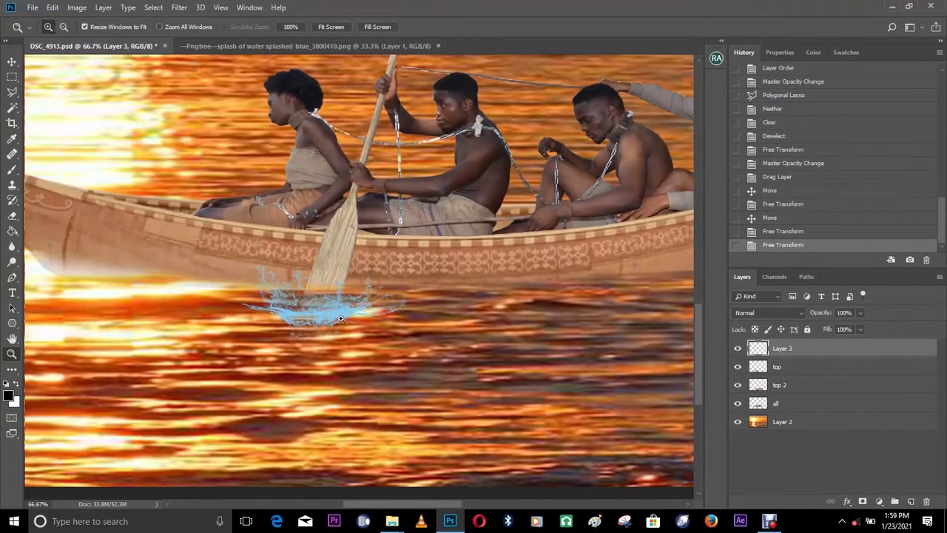
key(v)
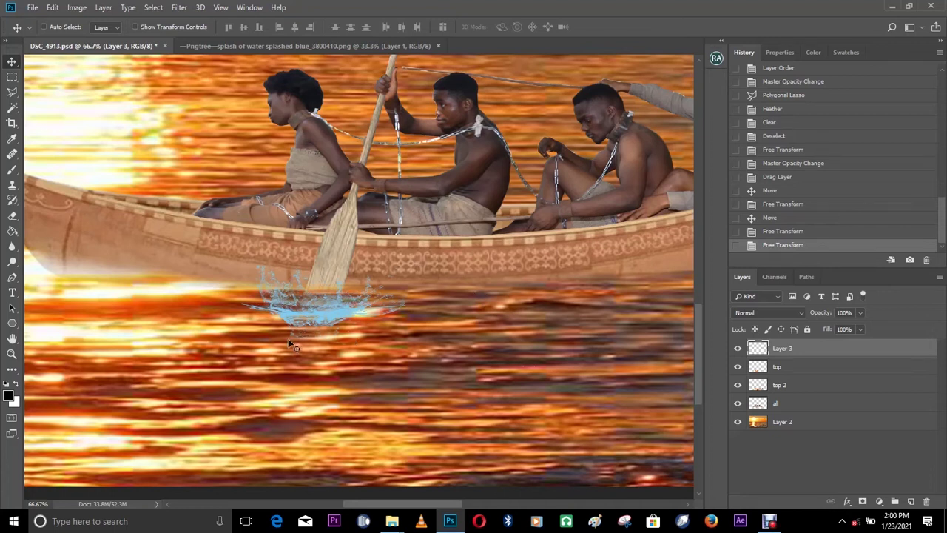
double_click(917, 355)
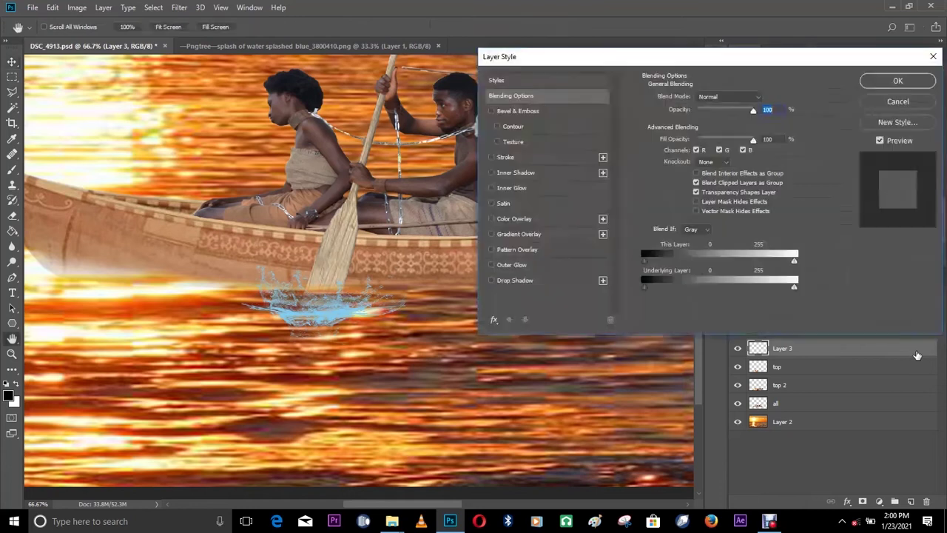
click(491, 218)
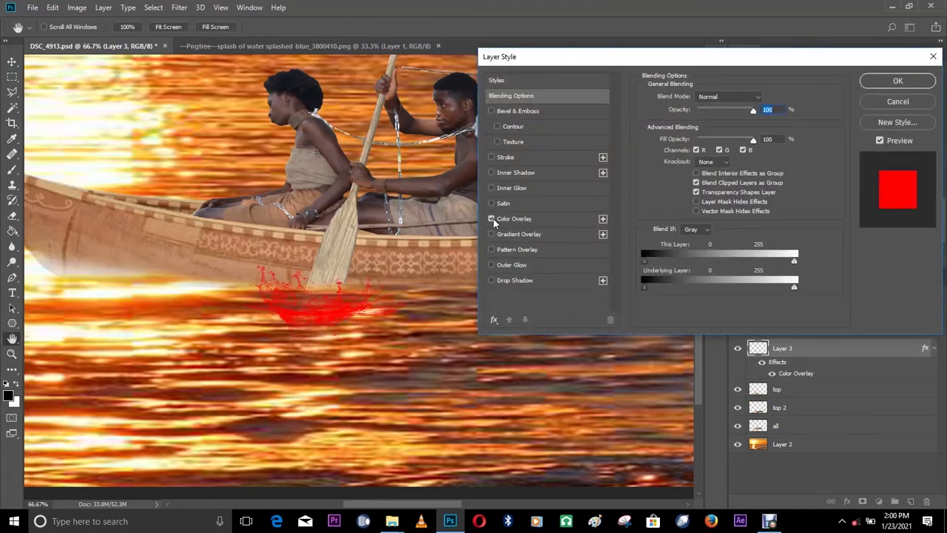
click(527, 219)
click(766, 97)
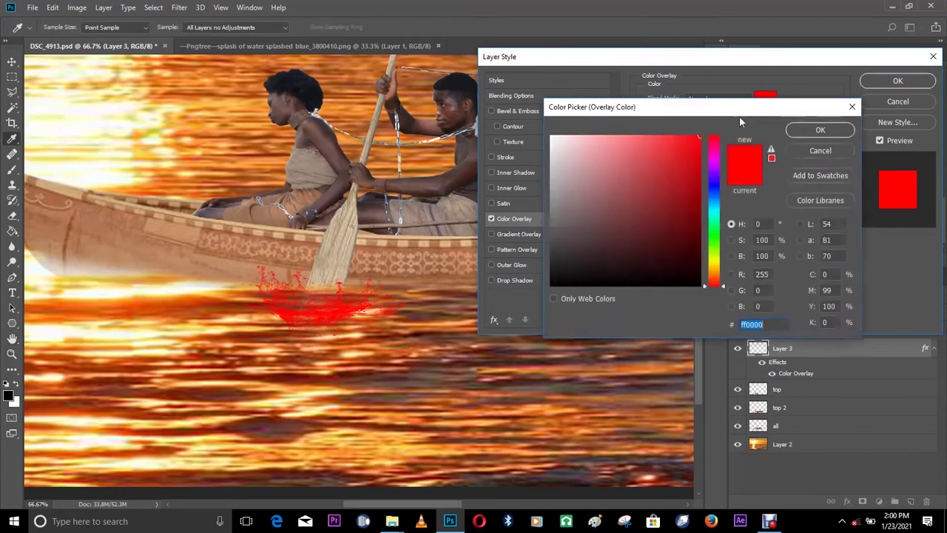
drag(716, 262, 716, 271)
drag(655, 142, 628, 145)
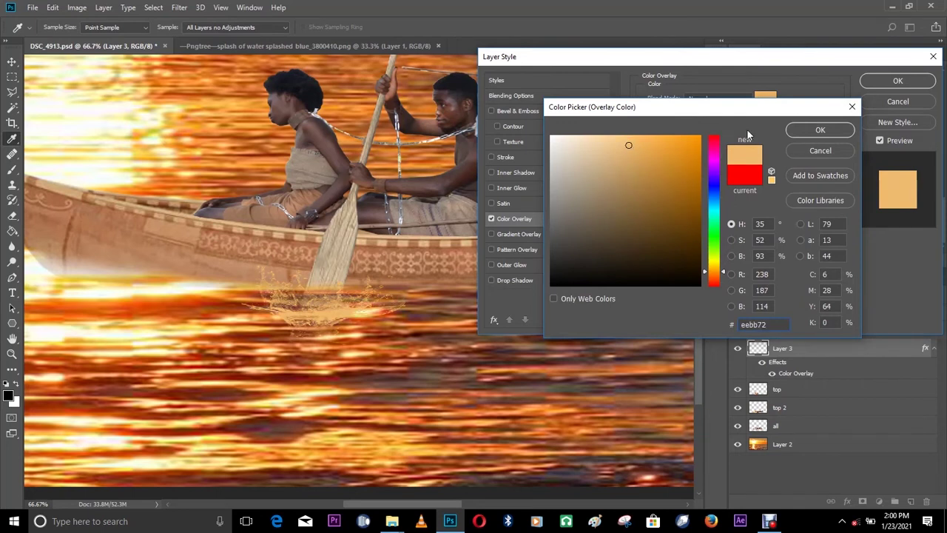
click(807, 131)
click(898, 81)
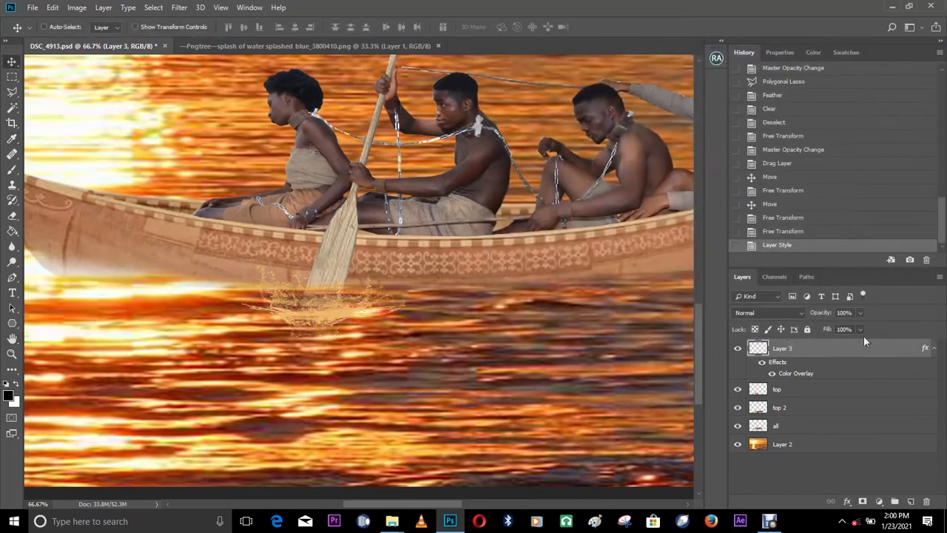
Collapse the splash layer's effects list and set the layer's opacity to 71%.
click(934, 348)
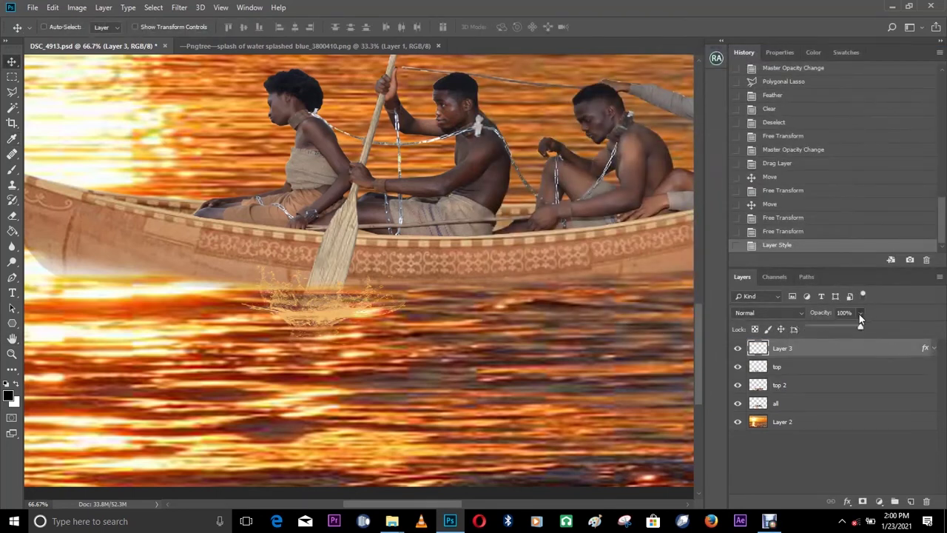
click(838, 328)
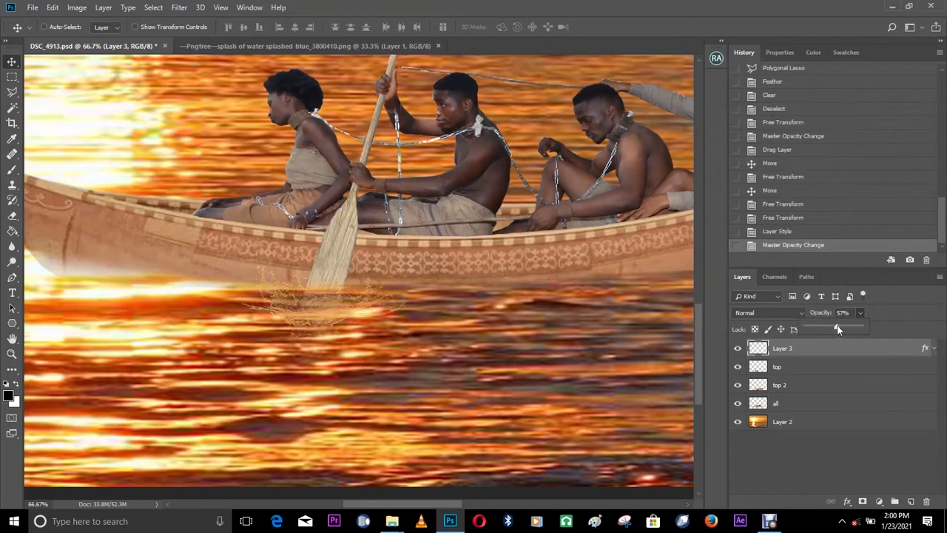
drag(844, 329, 847, 328)
Reduce the opacity of the splash's Color Overlay to 46%.
click(887, 352)
double_click(887, 352)
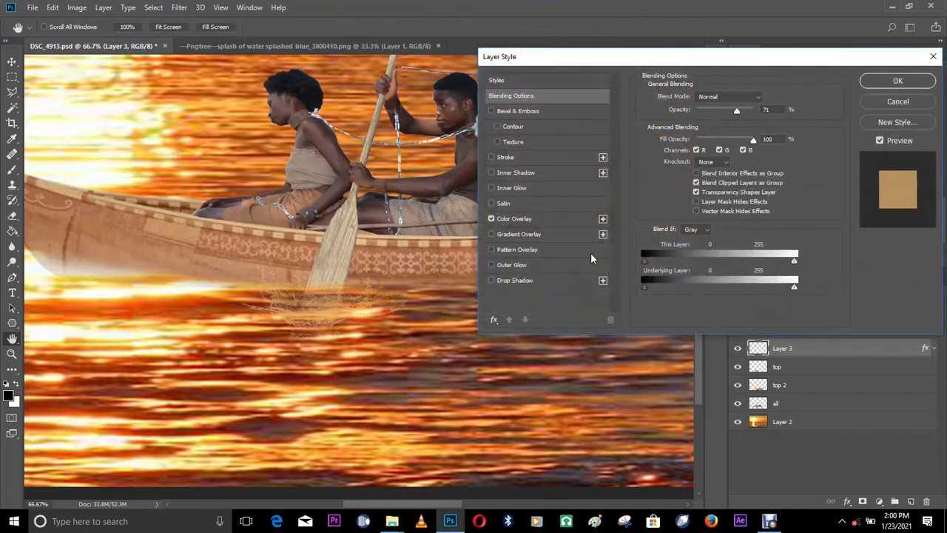
click(554, 218)
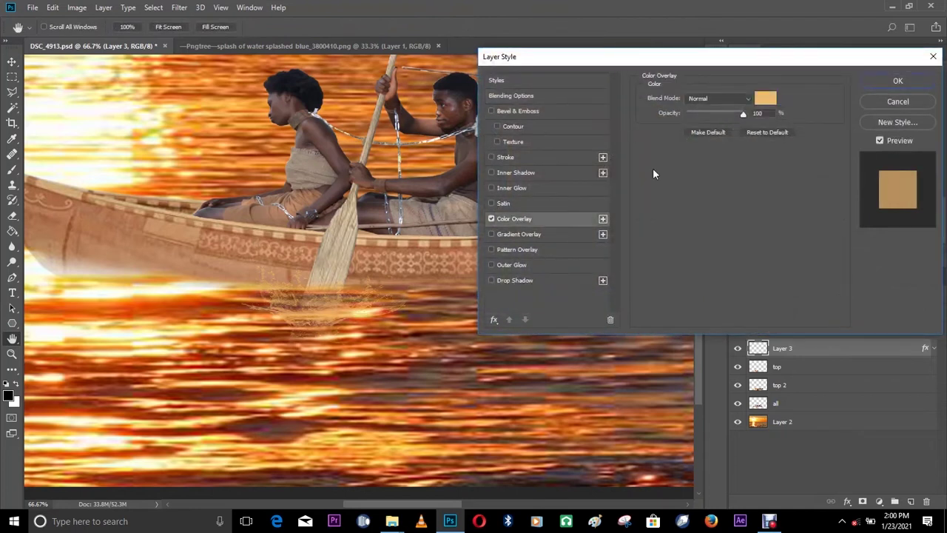
click(728, 113)
mouse_move(718, 112)
mouse_down()
mouse_move(702, 117)
mouse_move(711, 117)
mouse_up()
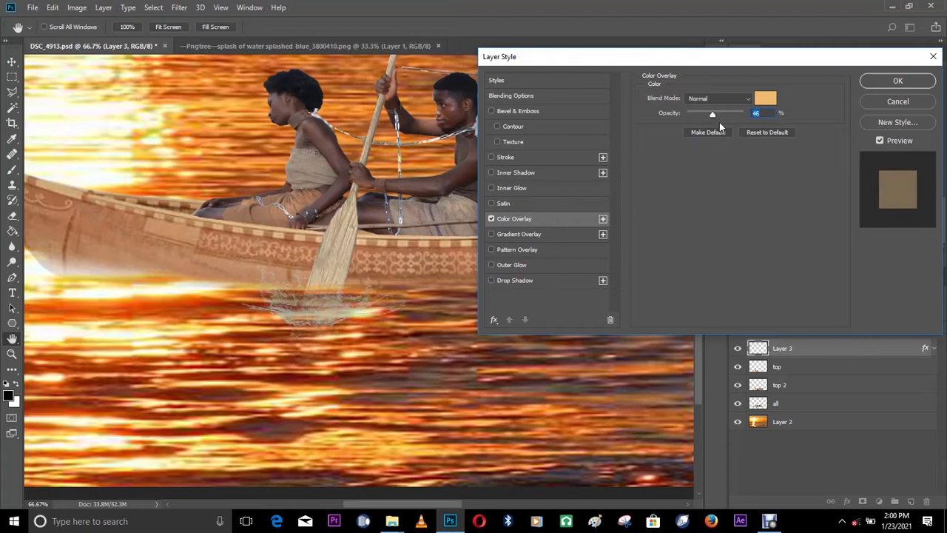
click(916, 83)
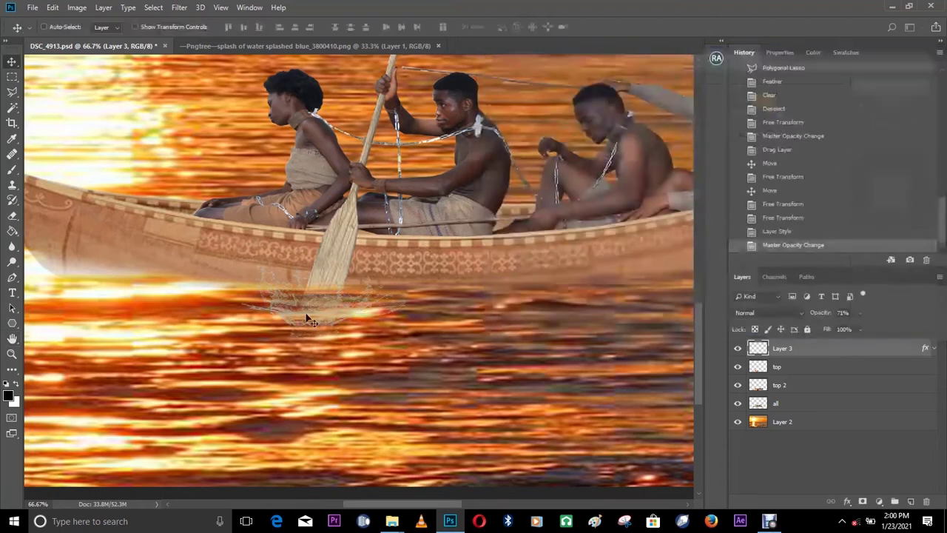
Flatten the splash vertically with Free Transform, bringing its lower edge up toward the paddle blade.
key(ctrl+t)
drag(323, 345, 327, 324)
key(Return)
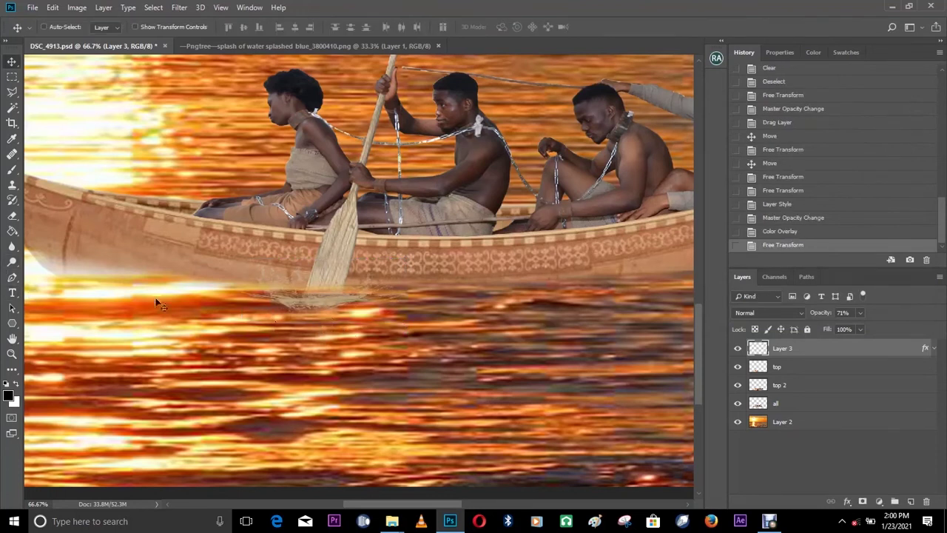
Soften the splash around the paddle blade using the Blur tool with a 31 px brush.
click(14, 249)
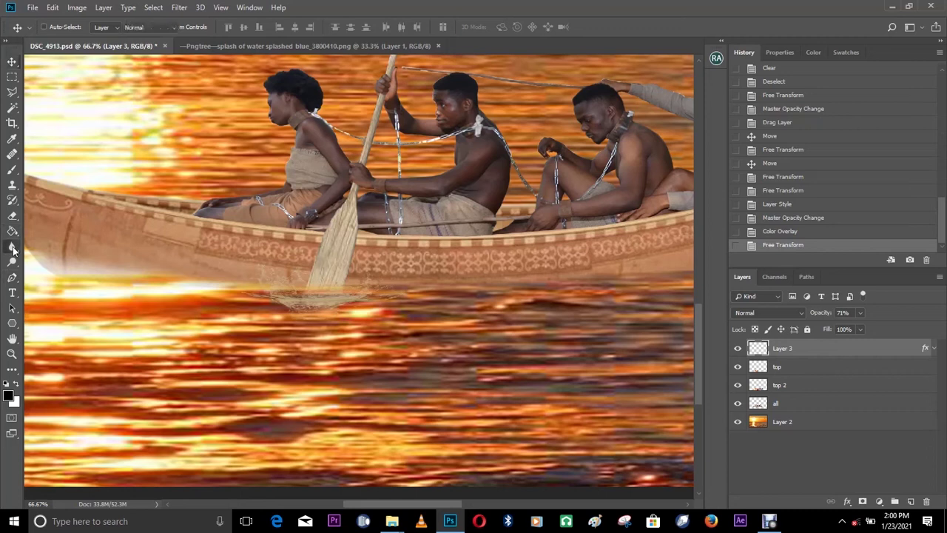
right_click(149, 278)
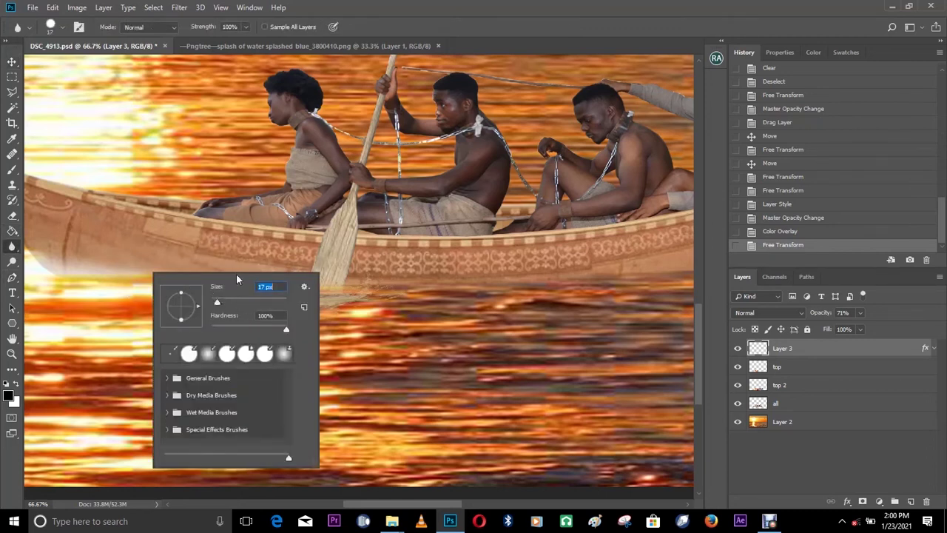
drag(217, 301, 222, 302)
click(258, 264)
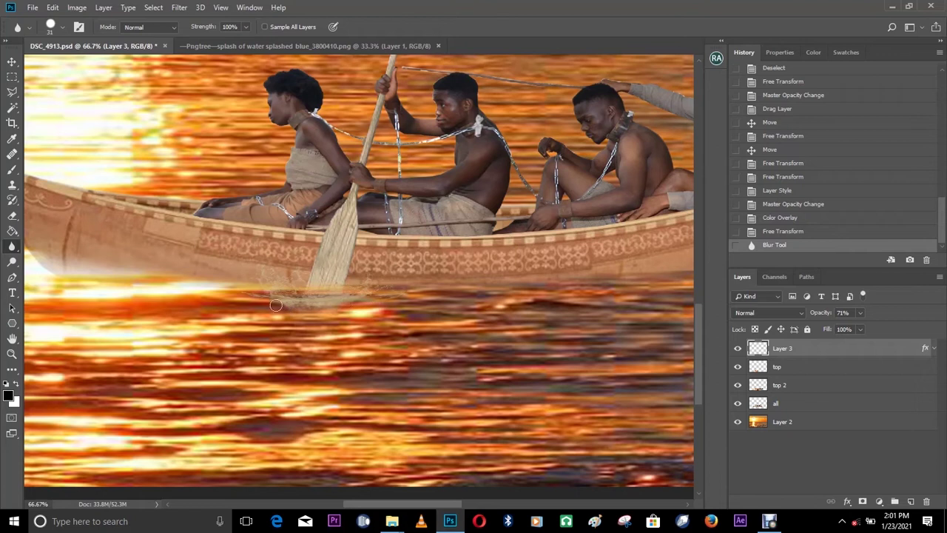
click(299, 312)
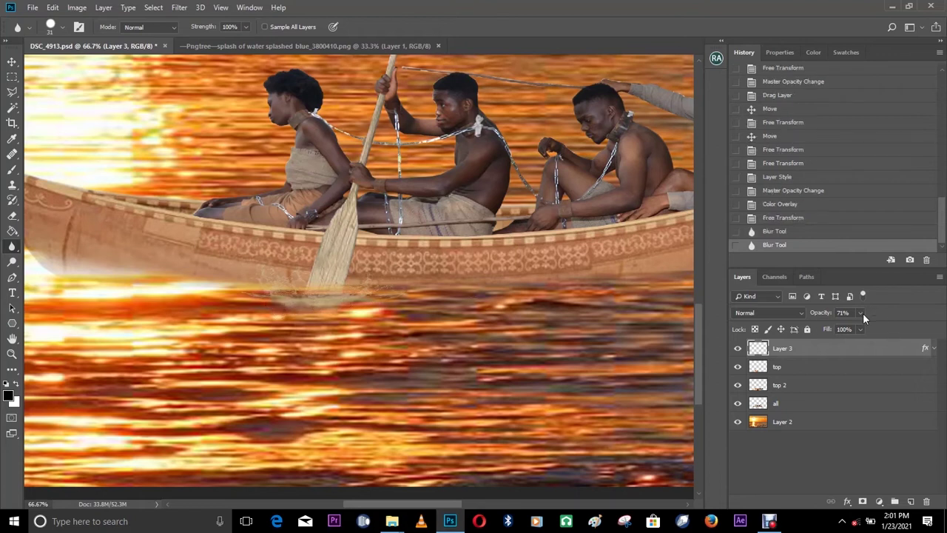
Lower the splash layer's opacity to 21% and toggle its visibility to compare it in the whole composite.
drag(846, 326, 833, 332)
key(z)
right_click(454, 264)
click(466, 268)
click(738, 349)
click(738, 351)
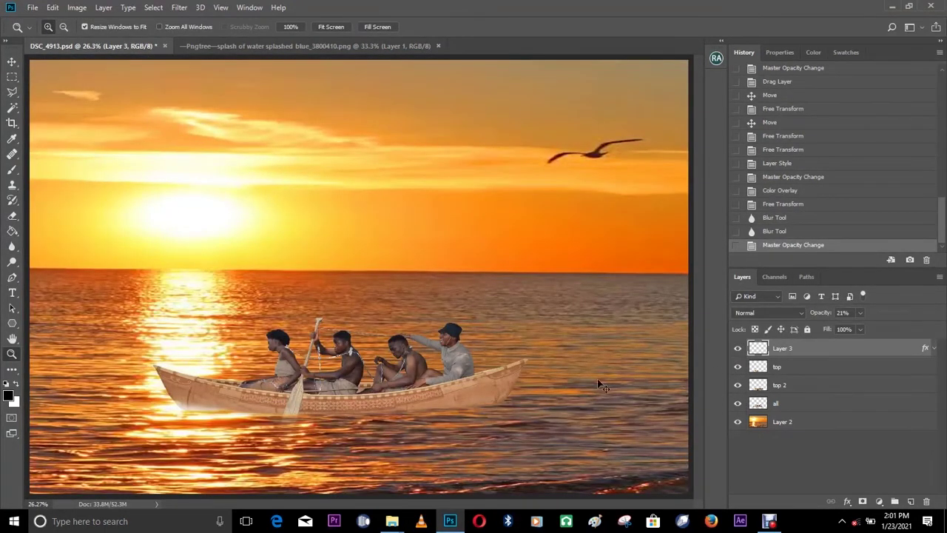
Enlarge the splash with Free Transform to about 125% width and 109% height.
key(ctrl+t)
drag(290, 430, 338, 423)
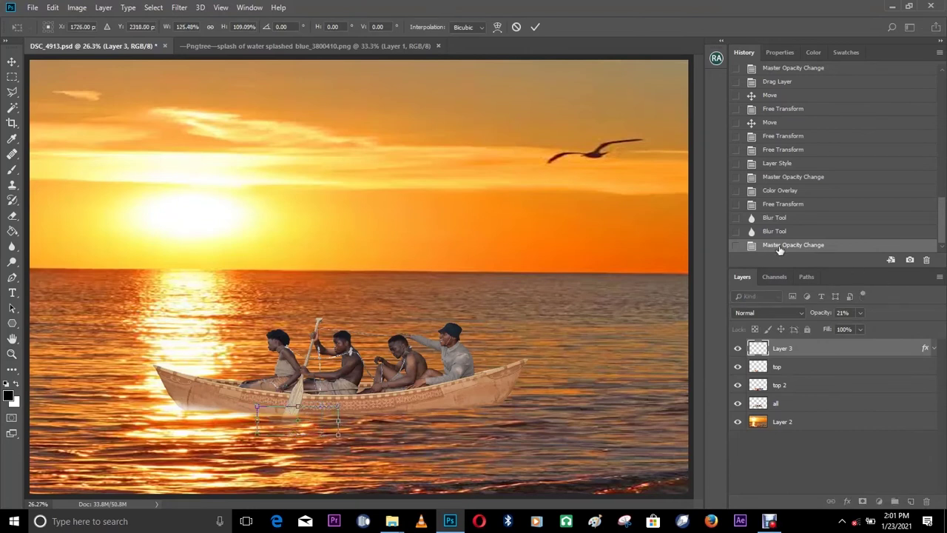
key(Return)
Raise the splash layer's opacity to 47% and fine-tune the splash around the blade with Free Transform.
key(ctrl+plus)
key(ctrl+plus)
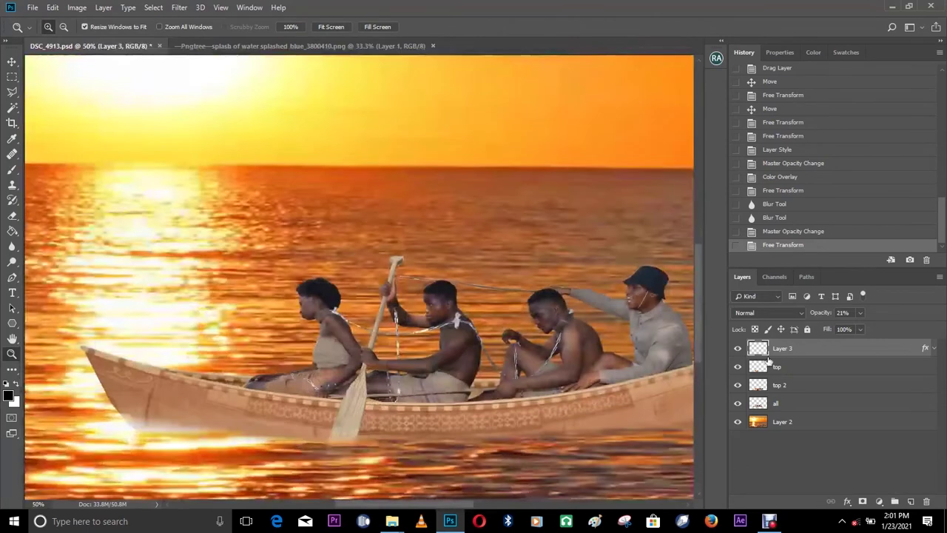
drag(862, 312, 882, 329)
scroll(370, 399, down, 2)
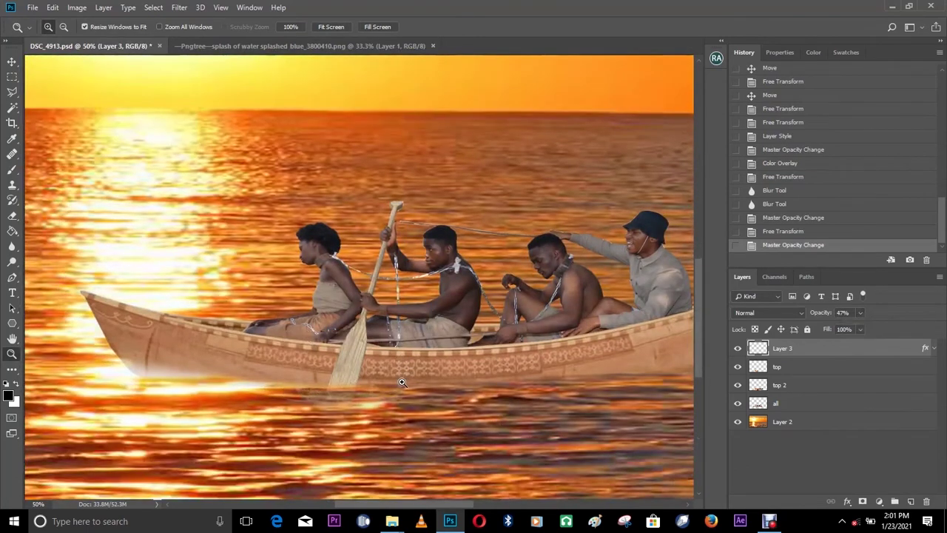
key(ctrl+t)
mouse_move(367, 398)
mouse_down()
mouse_move(359, 389)
mouse_move(347, 405)
mouse_move(363, 400)
mouse_up()
key(Return)
Set the splash layer's opacity to 54% and check the splash against the whole composite.
key(ctrl+0)
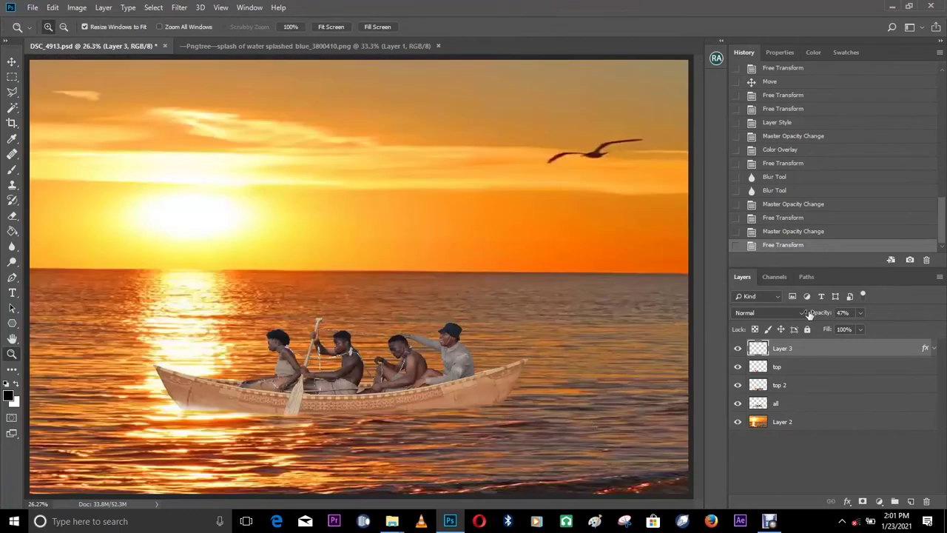
drag(859, 326, 869, 329)
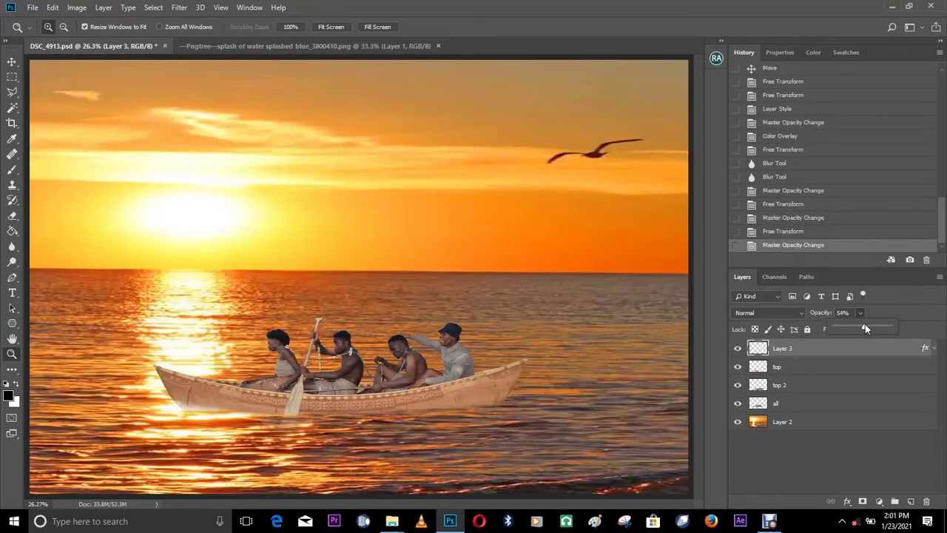
click(515, 416)
click(515, 415)
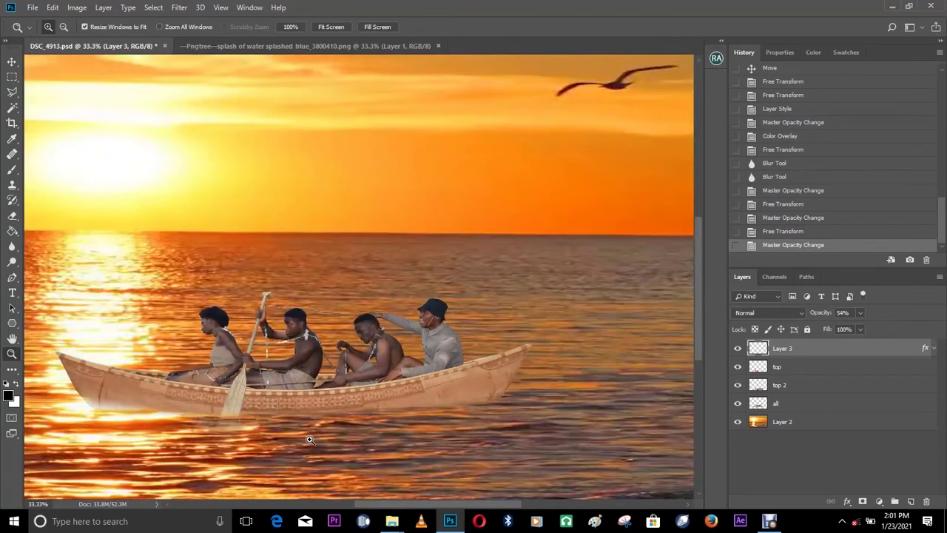
Rename the splash layer, Layer 3, as "spalsh".
click(308, 438)
drag(179, 433, 263, 279)
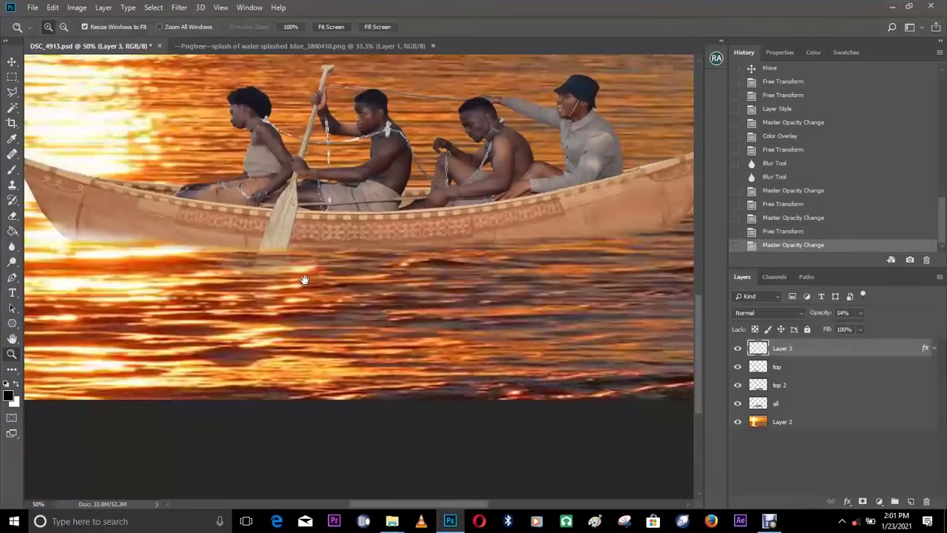
key(v)
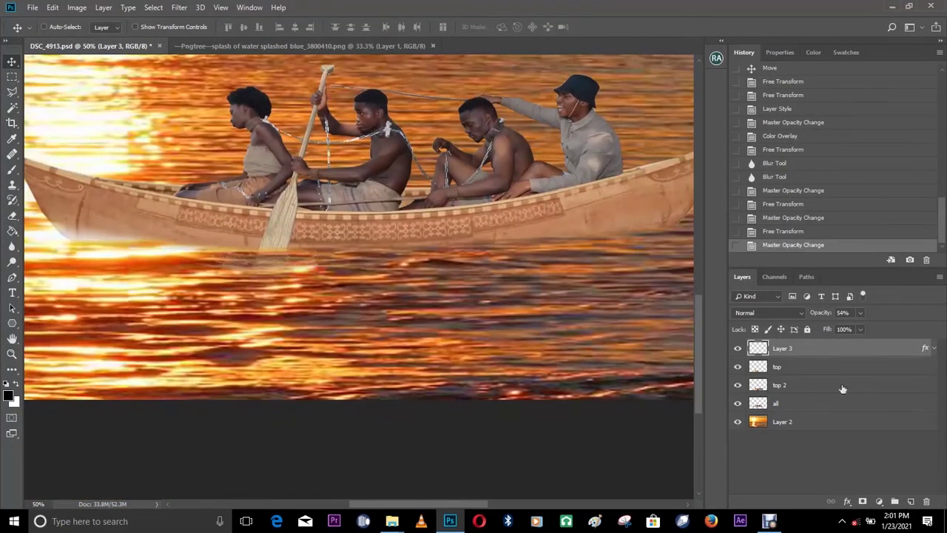
double_click(785, 352)
text(spalsh)
key(Return)
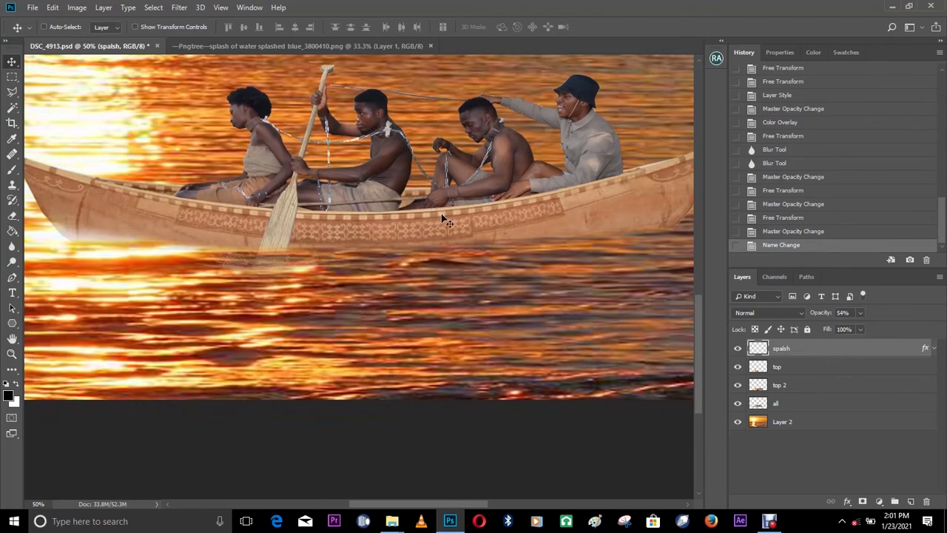
Duplicate the splash from the paddle blade to the waterline at the canoe's right end.
drag(442, 228, 366, 213)
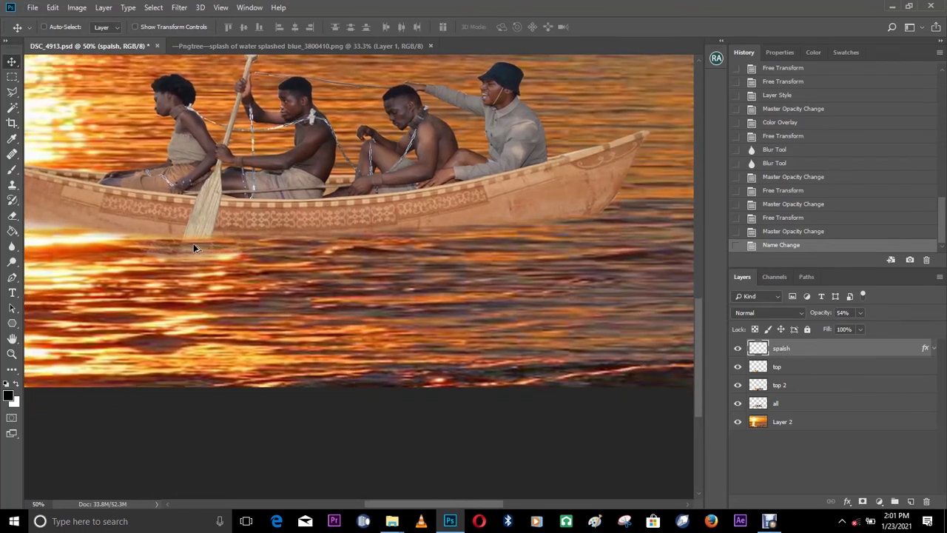
drag(187, 242, 588, 214)
drag(532, 259, 347, 269)
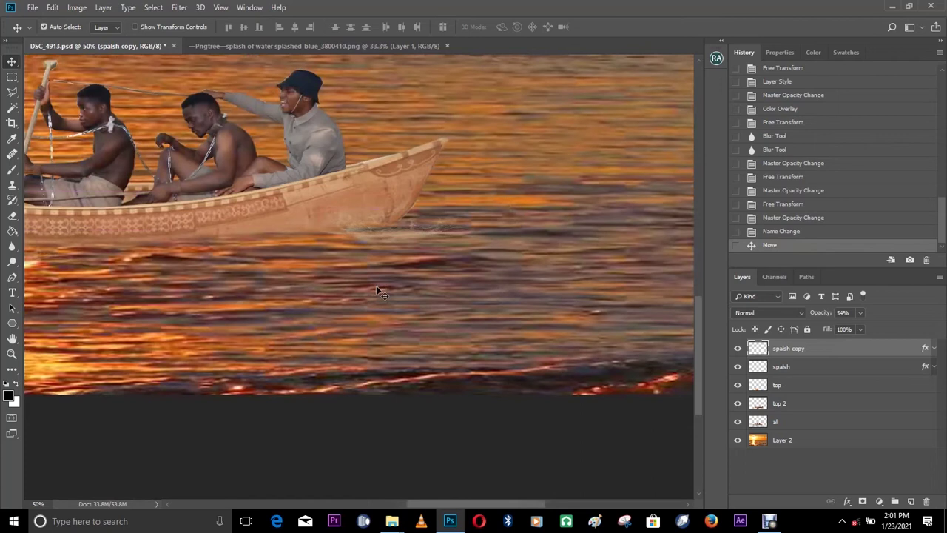
Reshape the splash copy along the canoe's right end with Free Transform and set its opacity to 33%.
key(ctrl+t)
drag(546, 295, 562, 265)
mouse_move(458, 240)
mouse_down()
mouse_move(412, 250)
mouse_move(449, 232)
mouse_up()
drag(281, 242, 255, 245)
mouse_move(353, 260)
mouse_down()
mouse_move(363, 268)
mouse_move(357, 264)
mouse_up()
key(Return)
drag(861, 328, 848, 328)
Duplicate the faint splash copy from the canoe's right end to the waterline at its left end.
scroll(535, 264, left, 3)
scroll(535, 265, up, 1)
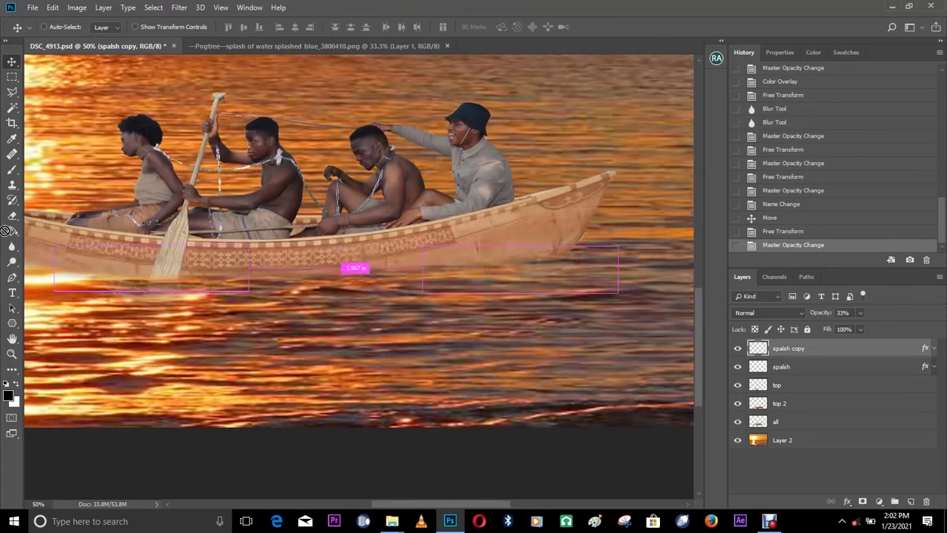
drag(5, 230, 72, 241)
drag(437, 248, 345, 241)
Adjust the second splash copy along the canoe's left waterline with Free Transform and check the whole composite.
key(ctrl+t)
drag(404, 280, 397, 294)
drag(303, 263, 370, 263)
key(Return)
key(z)
right_click(451, 265)
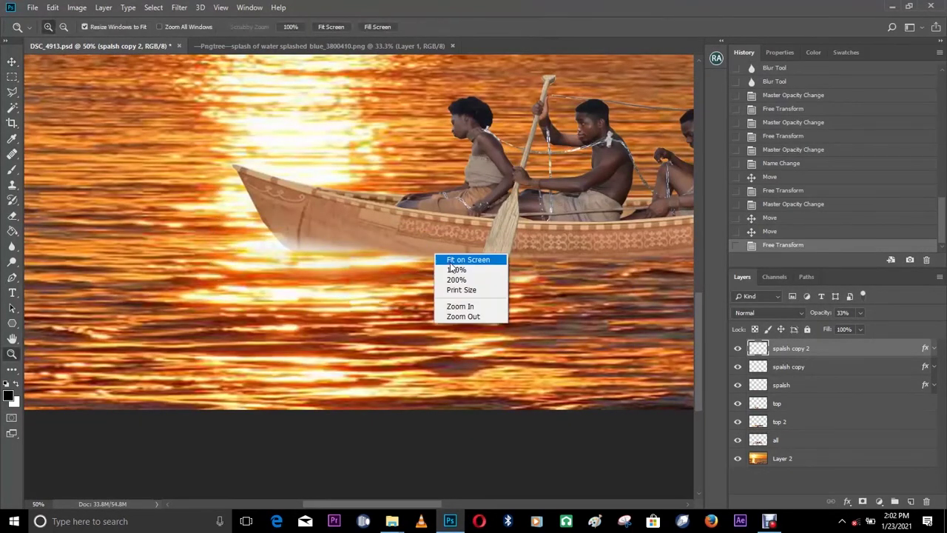
click(468, 260)
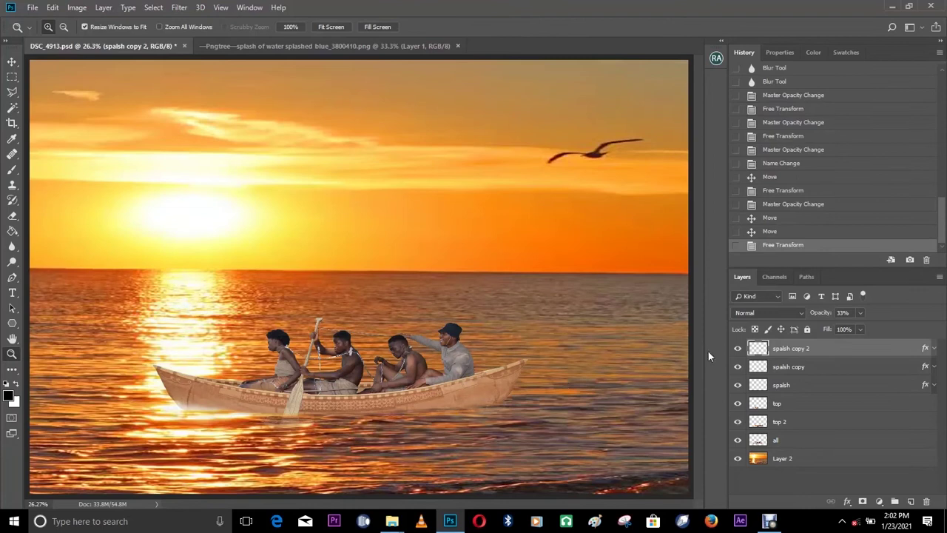
click(232, 333)
right_click(377, 272)
click(393, 278)
Select the spalsh layer and hide the sunset background, Layer 2.
right_click(786, 345)
click(785, 393)
click(789, 389)
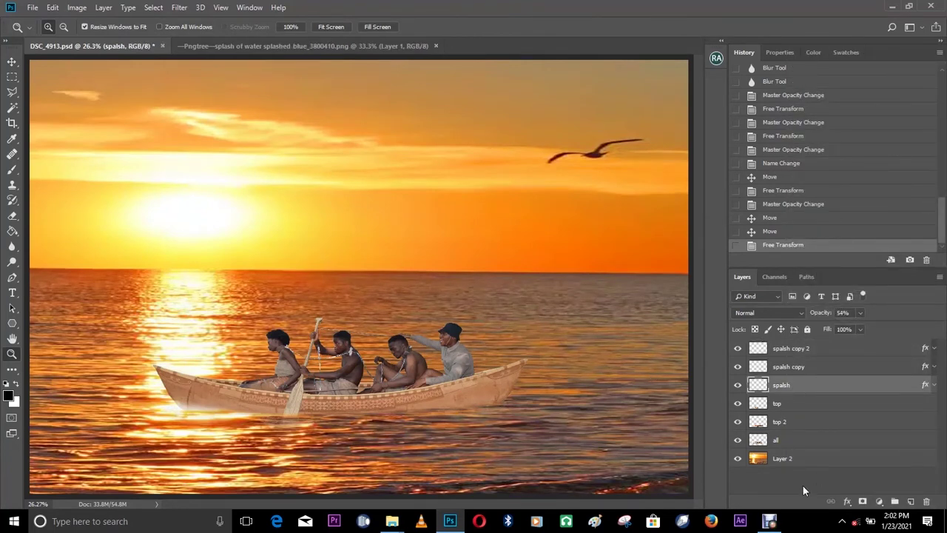
click(737, 459)
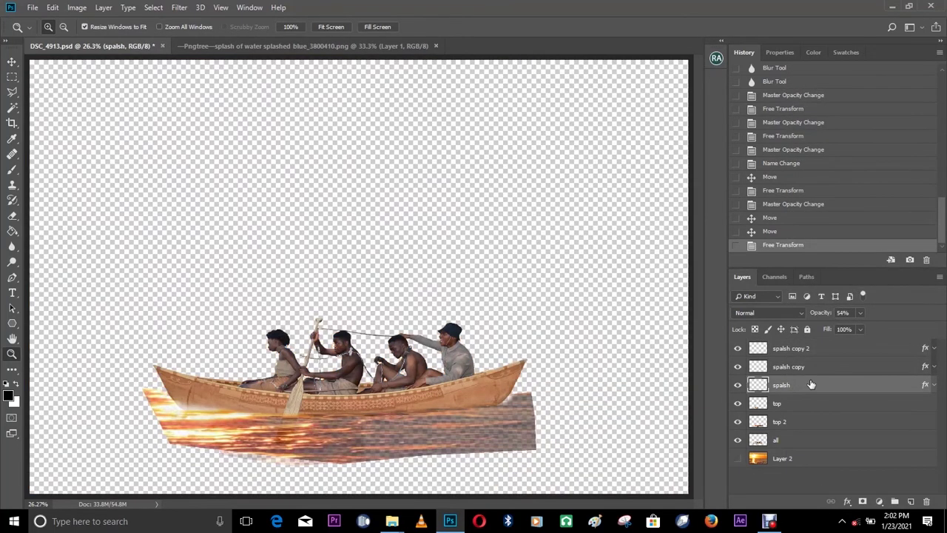
right_click(810, 381)
click(876, 384)
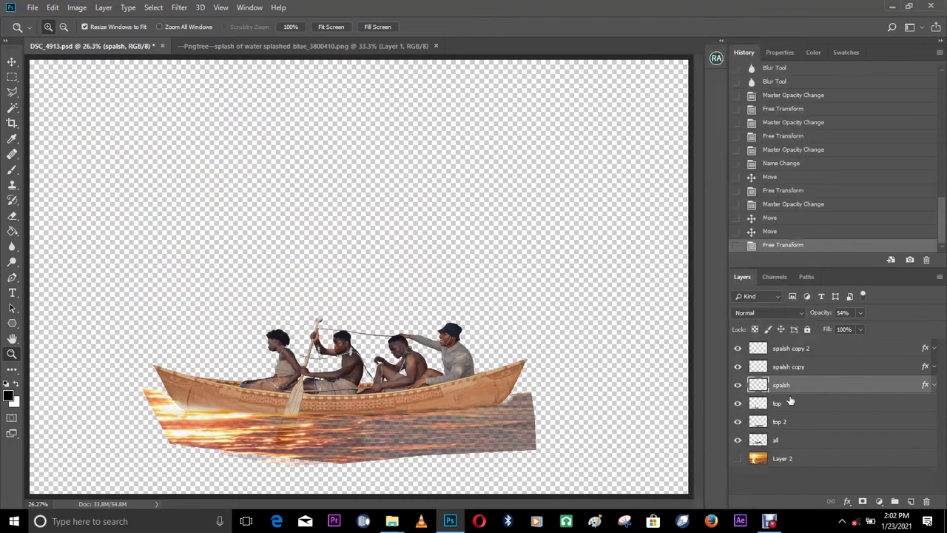
Try to merge the visible canoe and splash layers while top and top 2 are hidden, and show the remaining layers again.
click(737, 421)
click(737, 440)
click(737, 439)
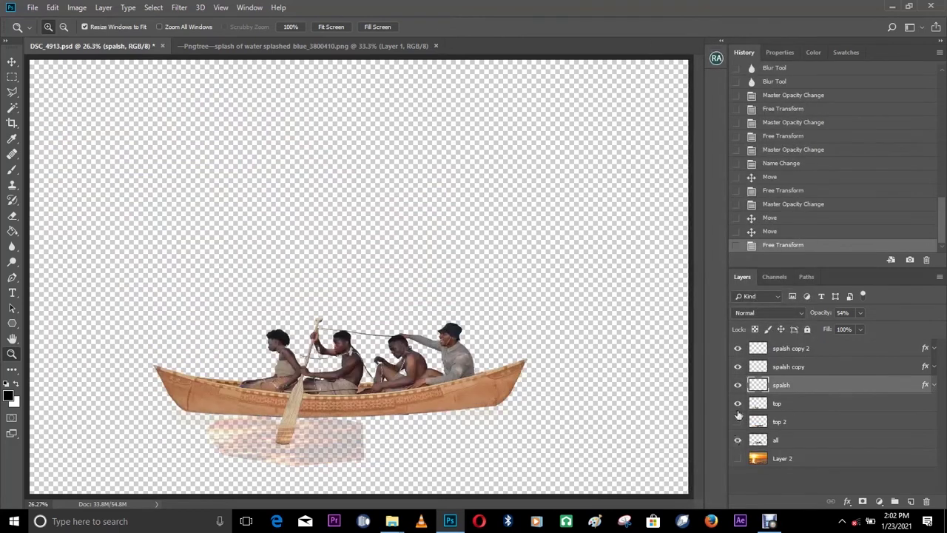
right_click(795, 389)
click(721, 372)
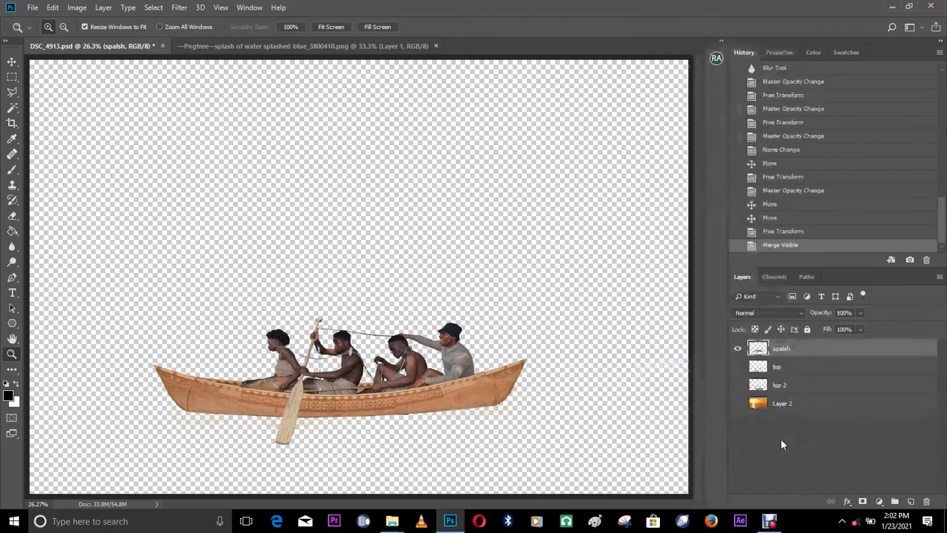
click(737, 366)
click(737, 385)
click(737, 403)
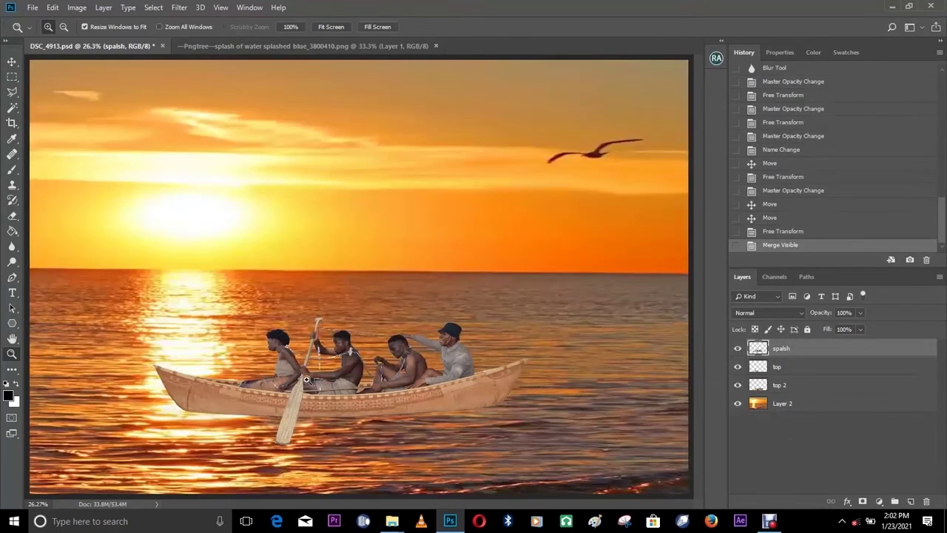
click(497, 418)
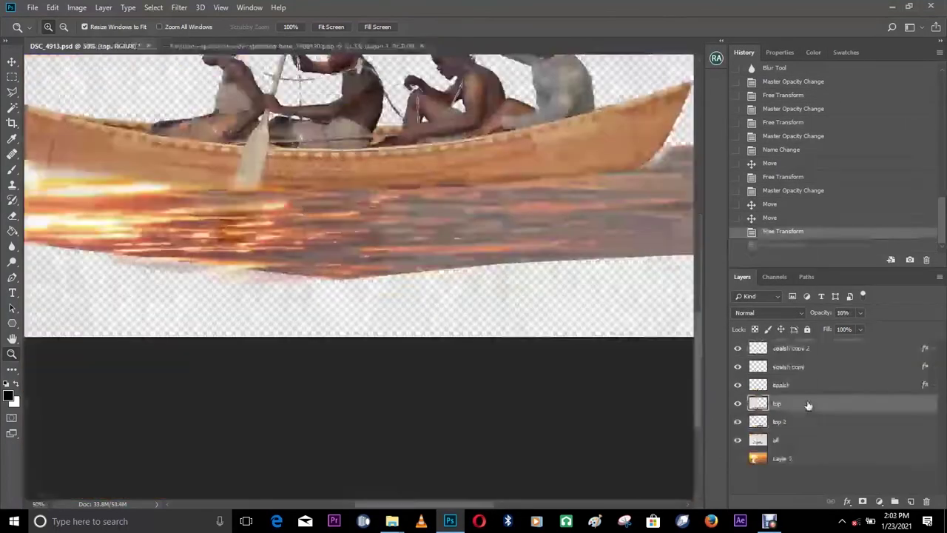
Merge all visible canoe, water and splash layers into the top layer and show Layer 2 again.
right_click(807, 405)
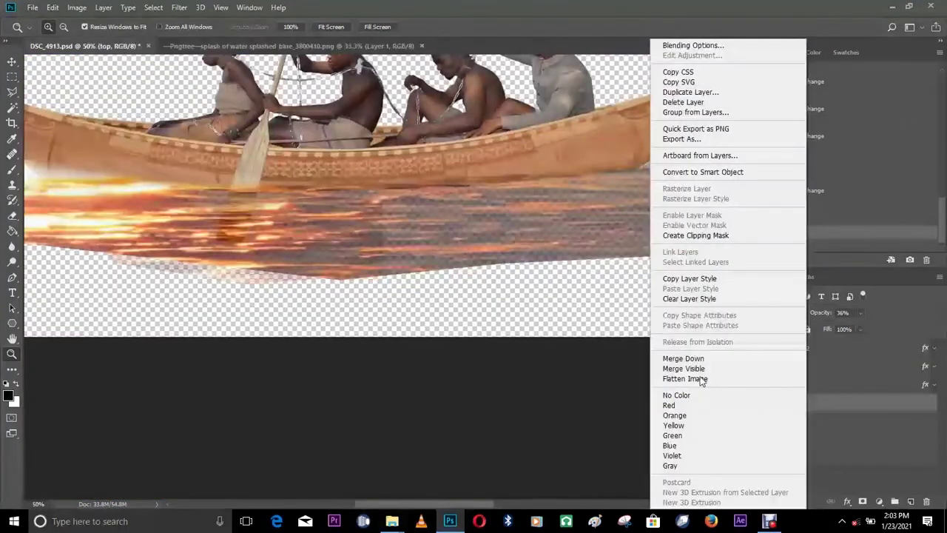
click(702, 371)
click(737, 366)
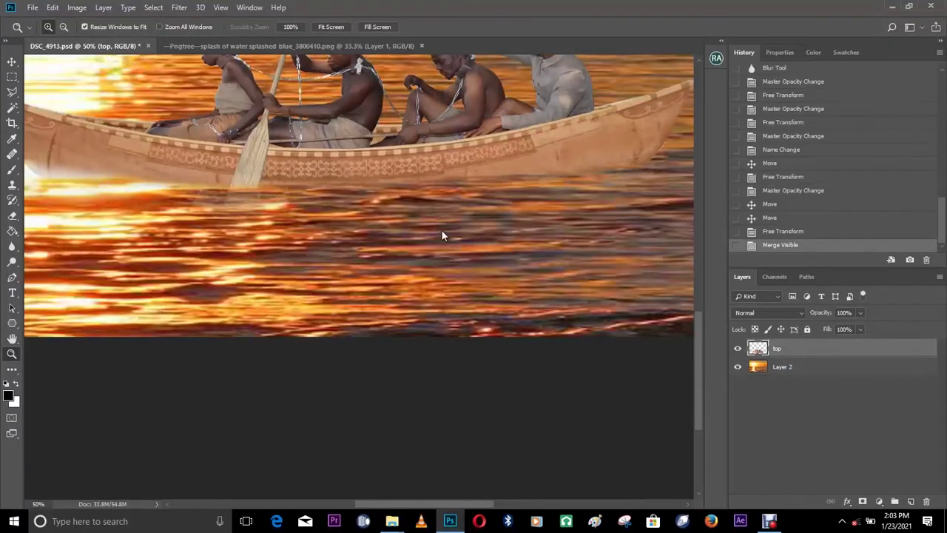
right_click(437, 227)
click(458, 237)
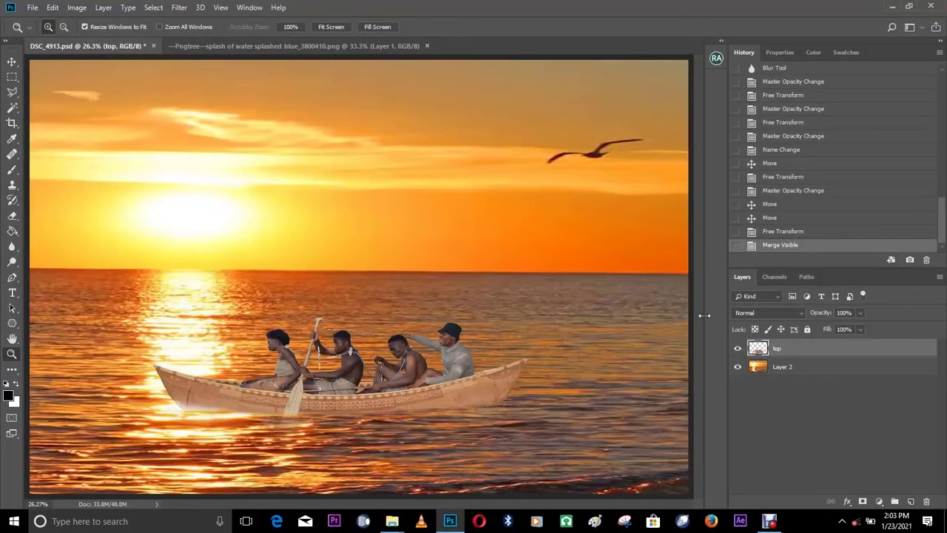
click(419, 374)
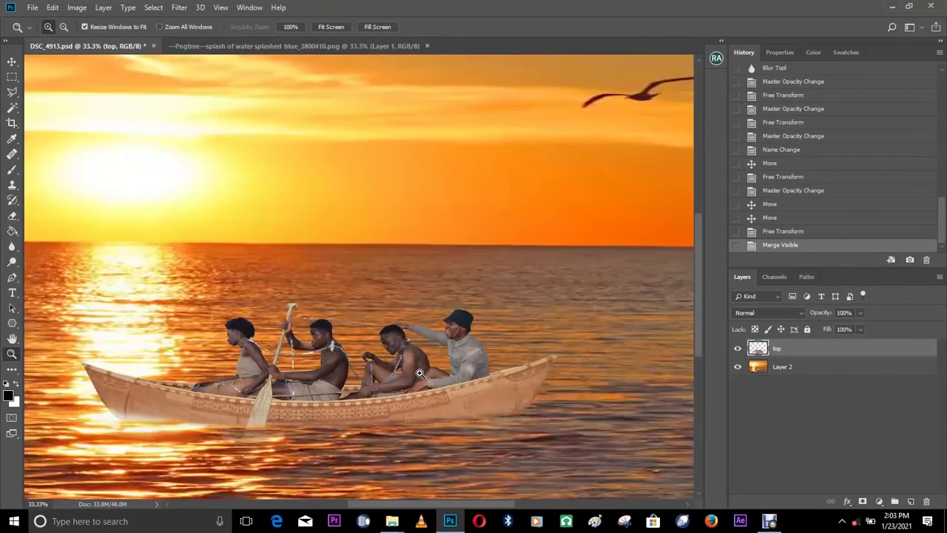
click(419, 373)
key(ctrl+0)
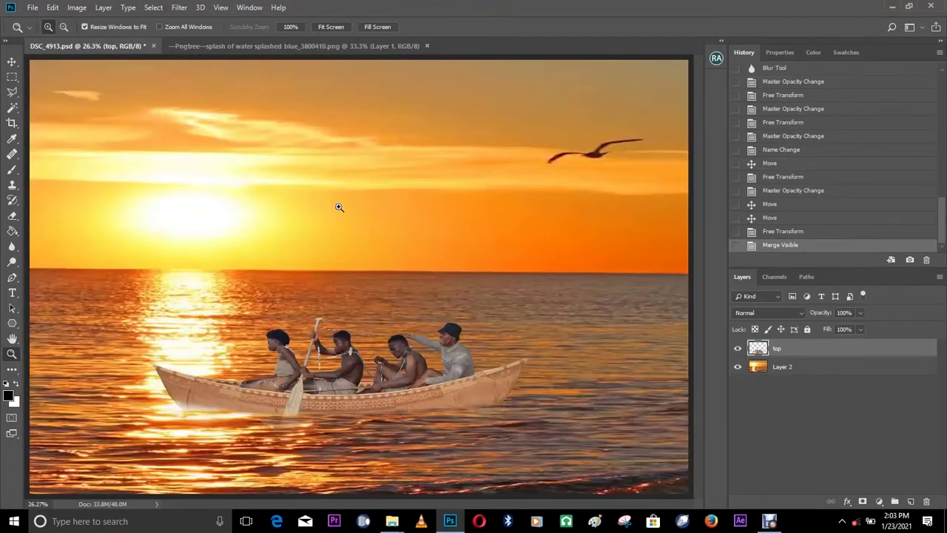
Open the Camera Raw Filter on the merged canoe layer and set Temperature to +22, Contrast to +10 and Blacks to -14.
key(v)
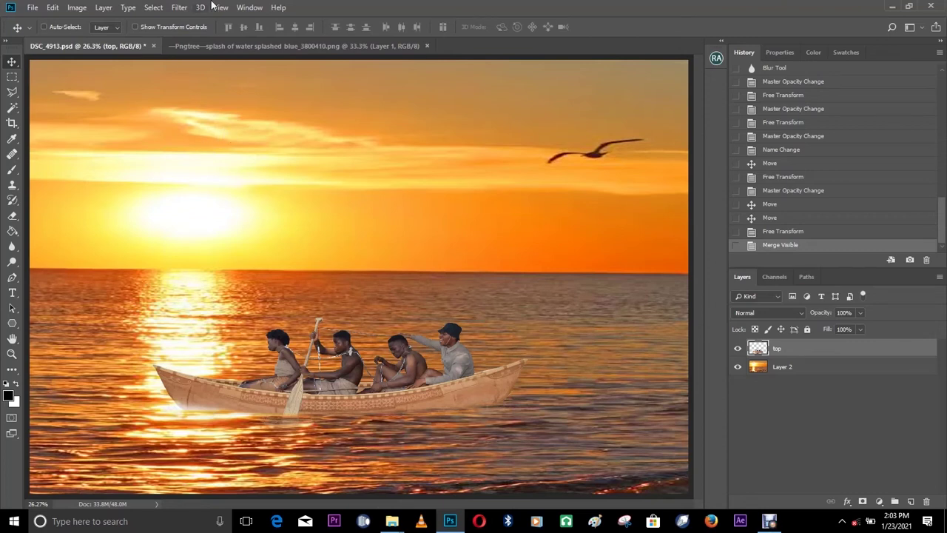
click(179, 9)
click(226, 81)
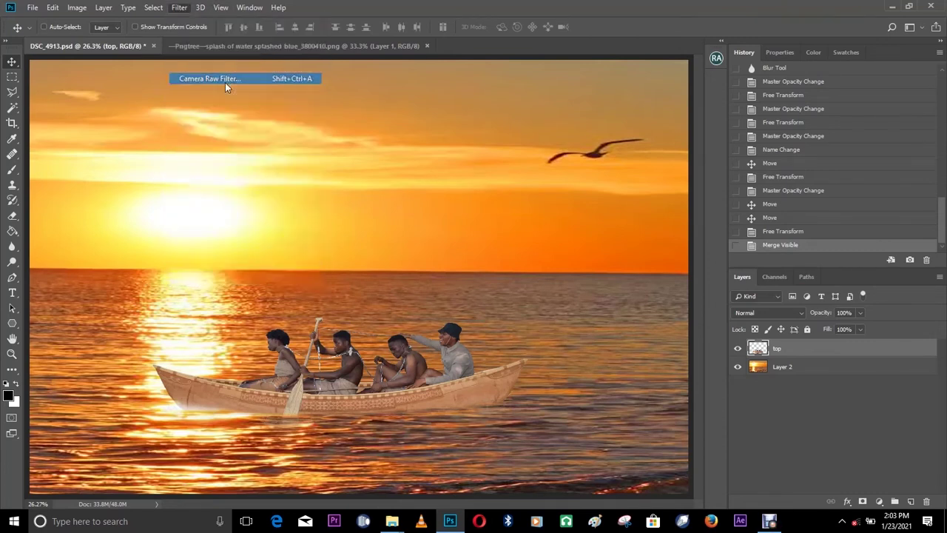
double_click(456, 313)
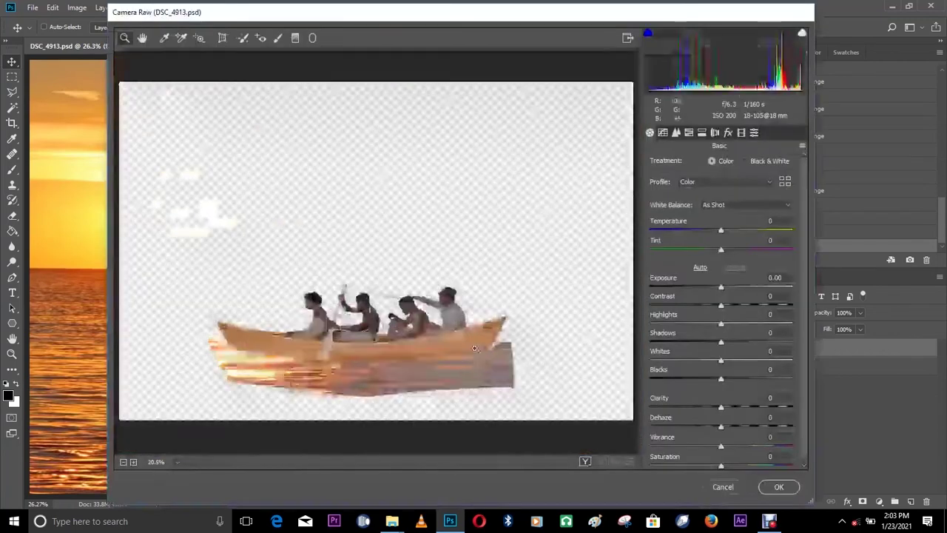
drag(359, 279, 521, 202)
click(415, 217)
drag(478, 281, 478, 217)
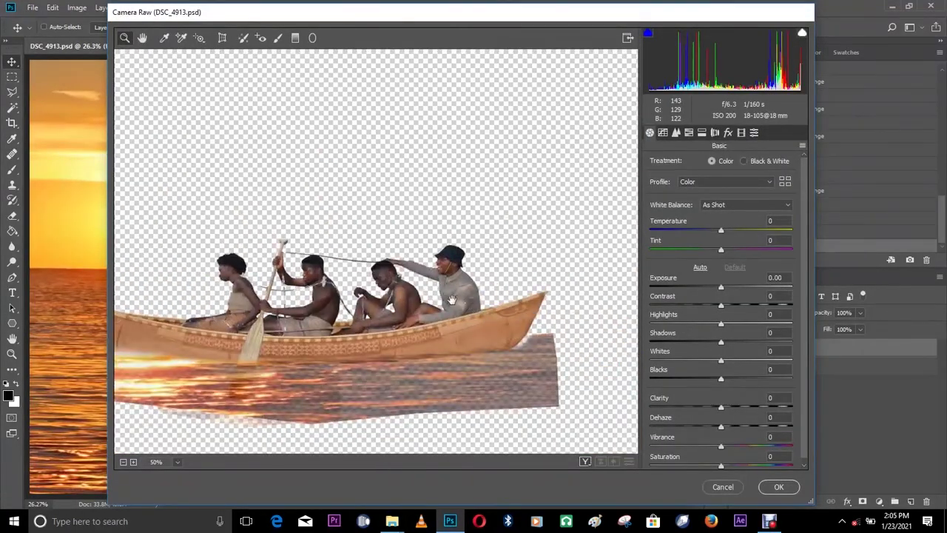
drag(458, 303, 469, 276)
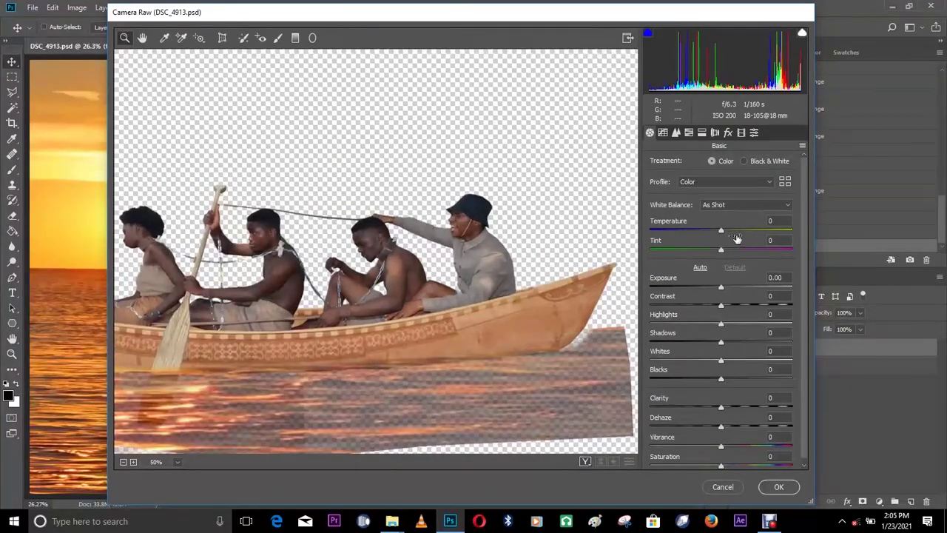
drag(730, 229, 736, 230)
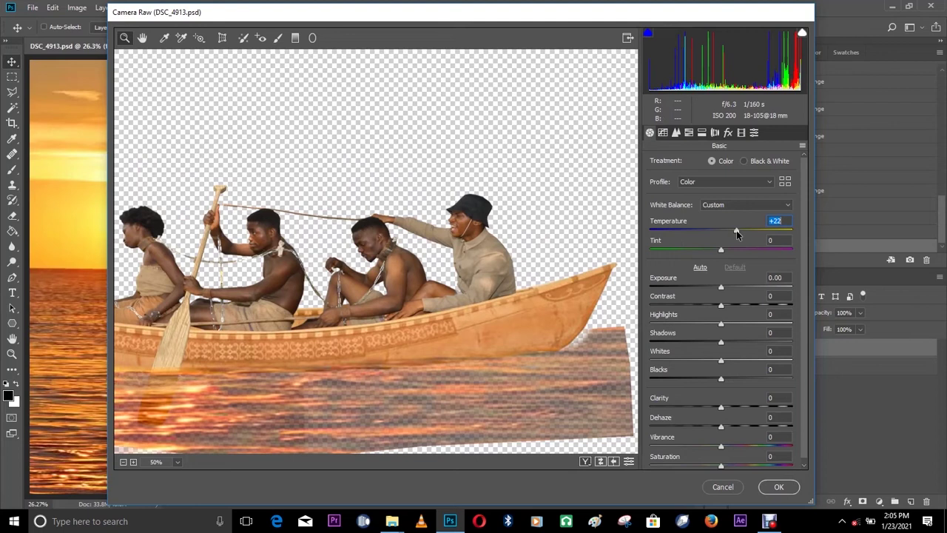
drag(718, 305, 727, 305)
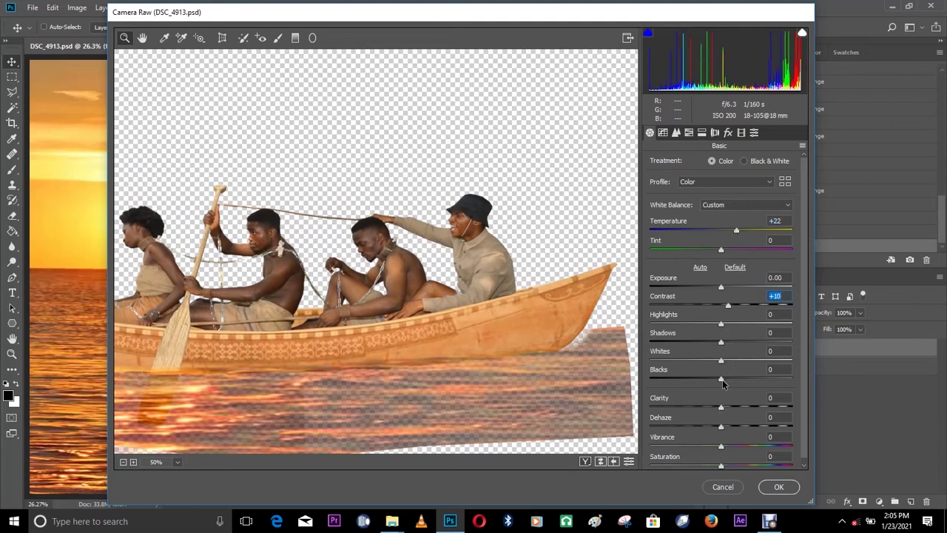
drag(721, 380, 711, 379)
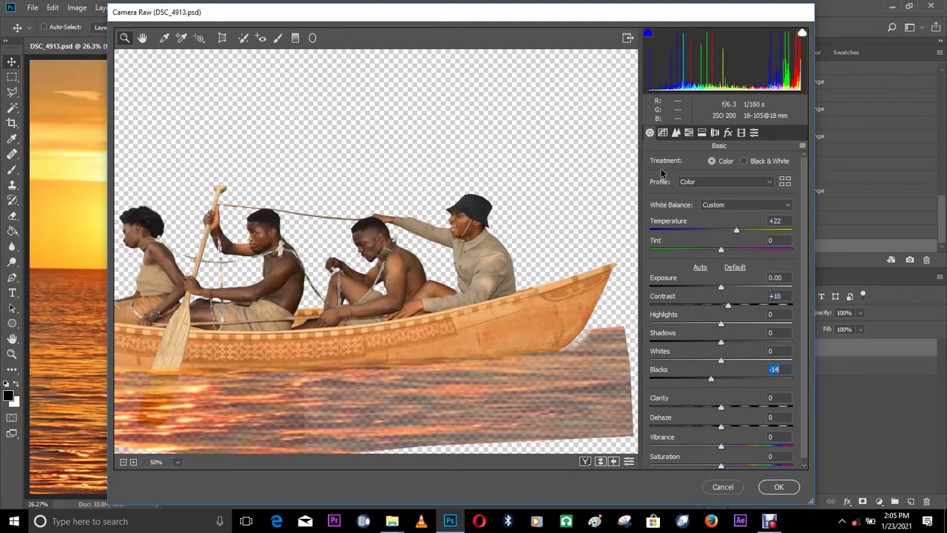
Raise the Yellows saturation to +15 in the HSL adjustments.
click(689, 132)
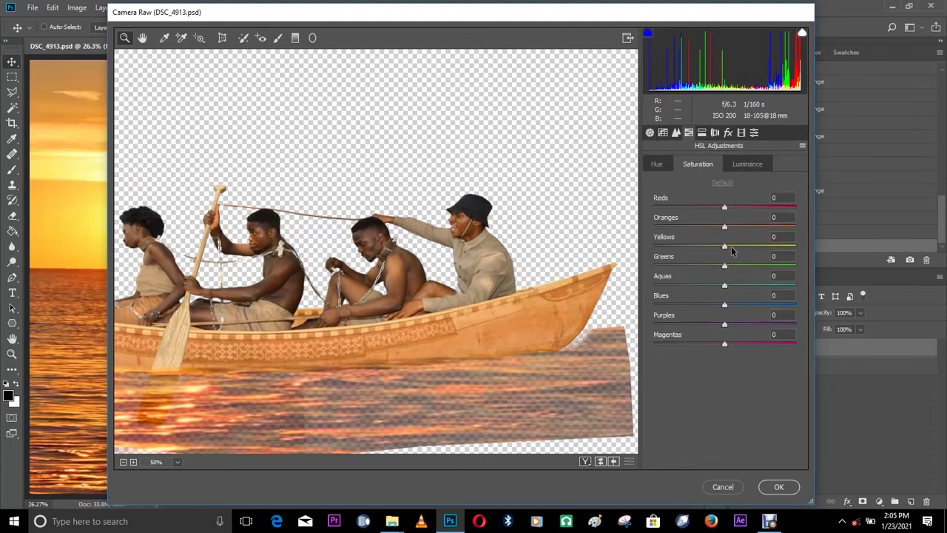
drag(724, 226, 740, 248)
double_click(734, 226)
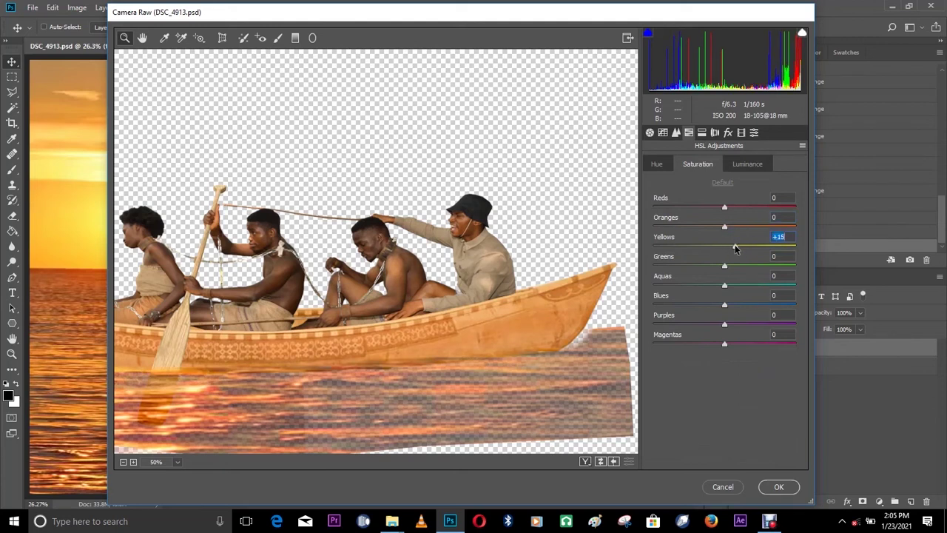
Set Vibrance to +13 and Contrast to +17, and apply the Camera Raw adjustments to the canoe layer.
click(649, 133)
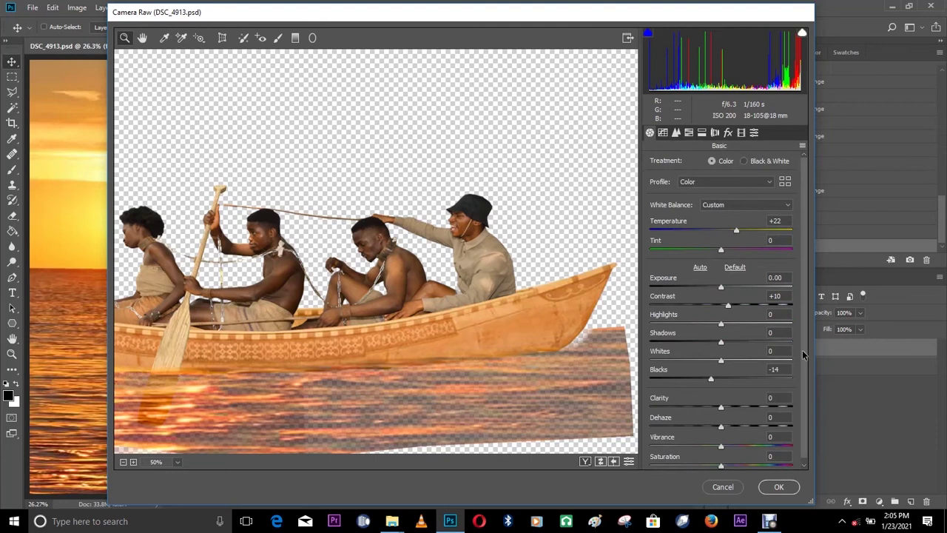
scroll(805, 357, down, 1)
drag(720, 440, 730, 441)
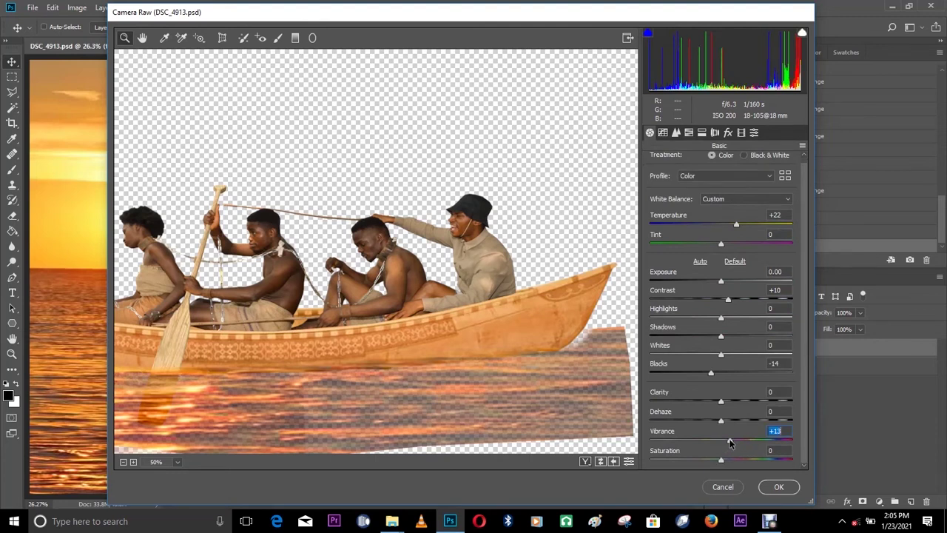
drag(728, 298, 733, 299)
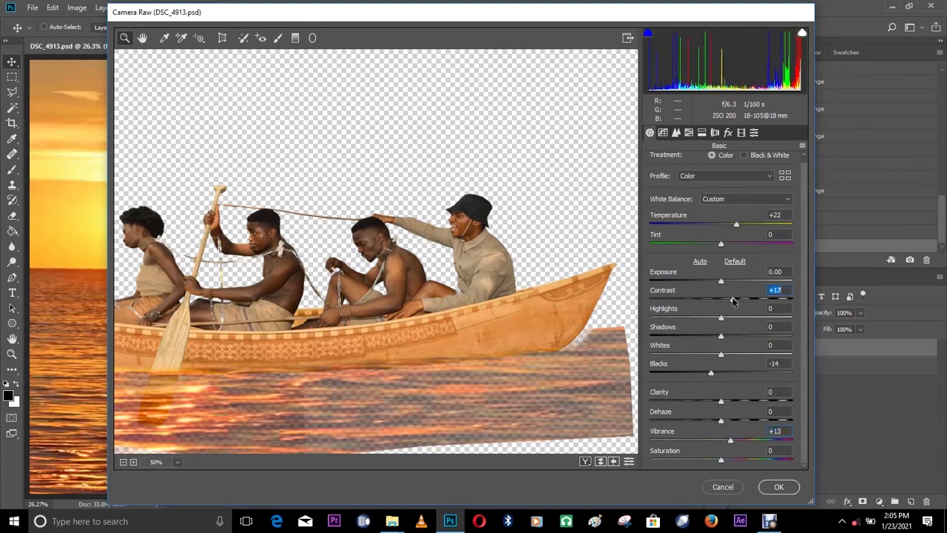
click(778, 487)
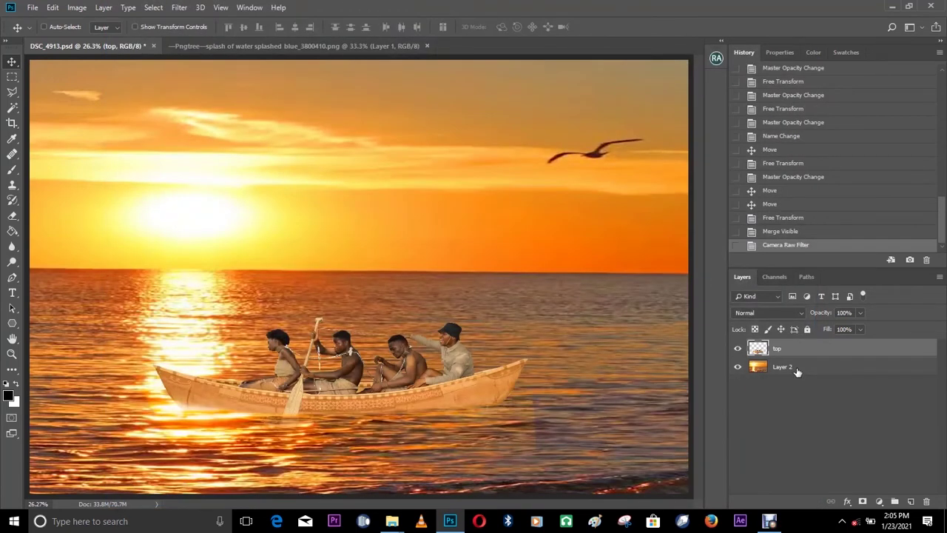
Reapply the last Camera Raw Filter settings to the sunset background, Layer 2.
click(797, 370)
click(178, 7)
click(189, 21)
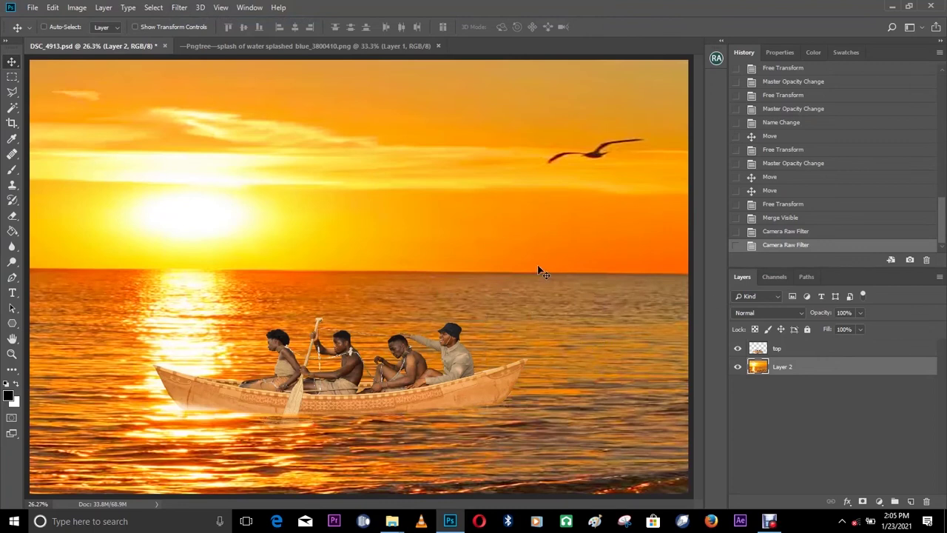
Slightly lower the saturation of the sunset background, Layer 2, with the Camera Raw Filter.
click(176, 8)
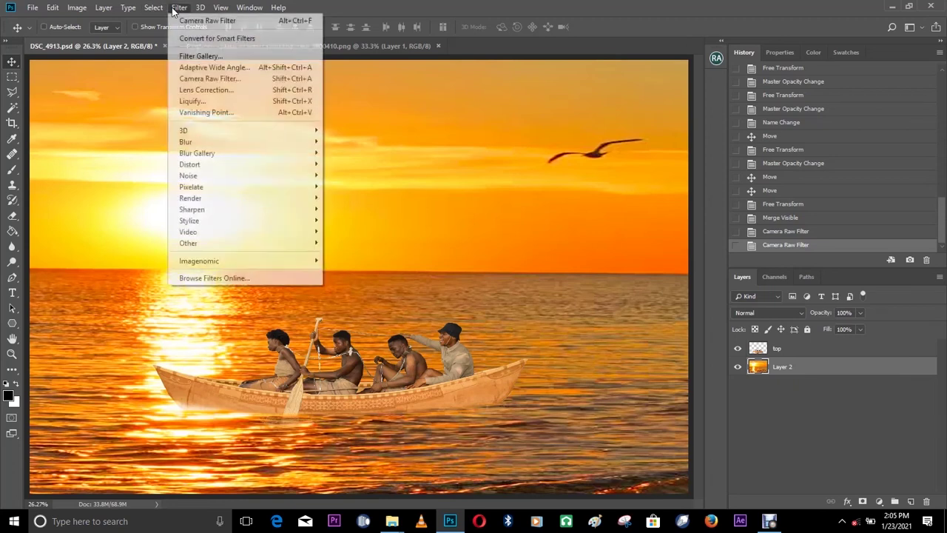
click(217, 78)
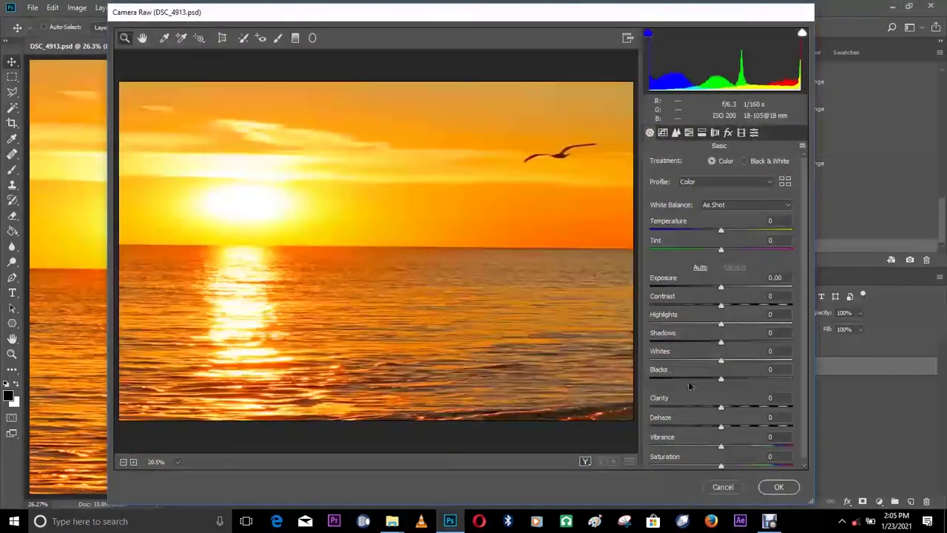
scroll(689, 386, down, 1)
drag(718, 459, 714, 462)
click(779, 486)
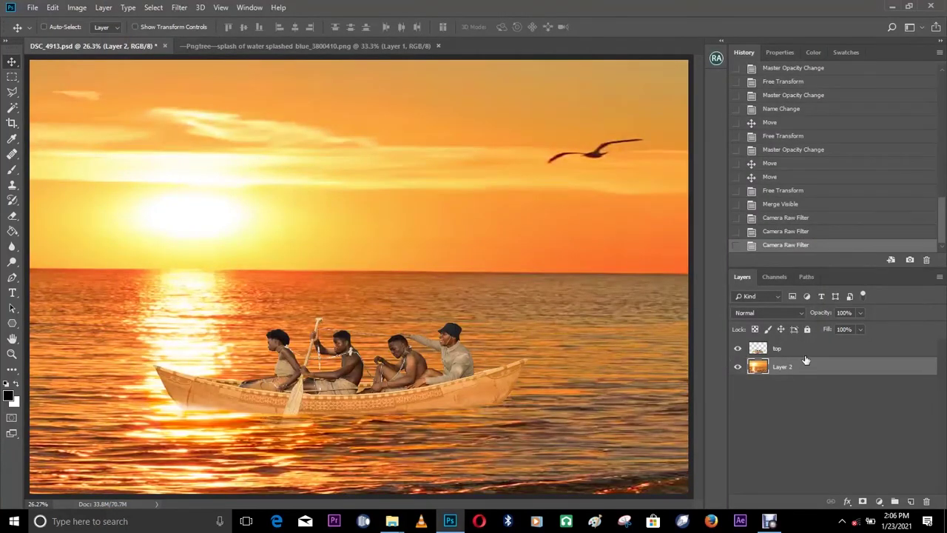
Reapply the last Camera Raw Filter settings to the canoe layer named top.
click(798, 349)
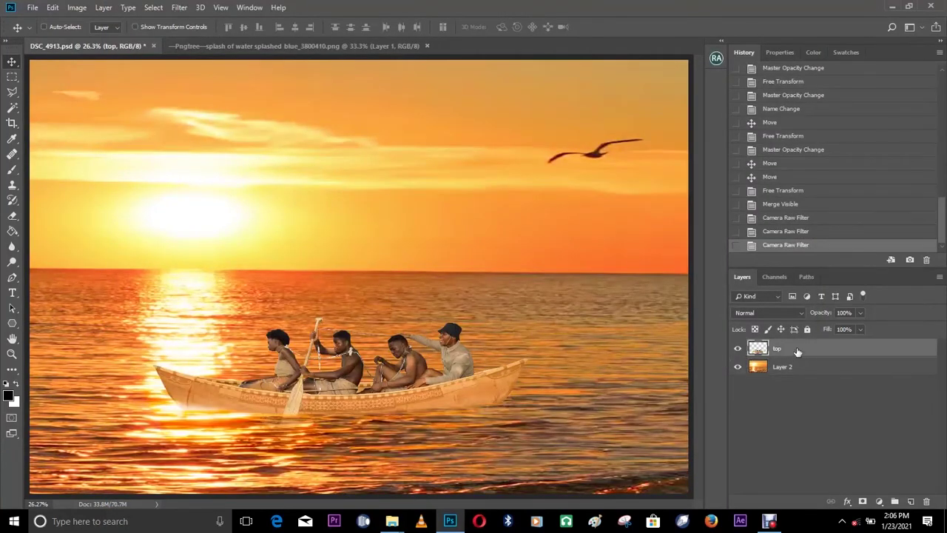
click(176, 8)
click(231, 22)
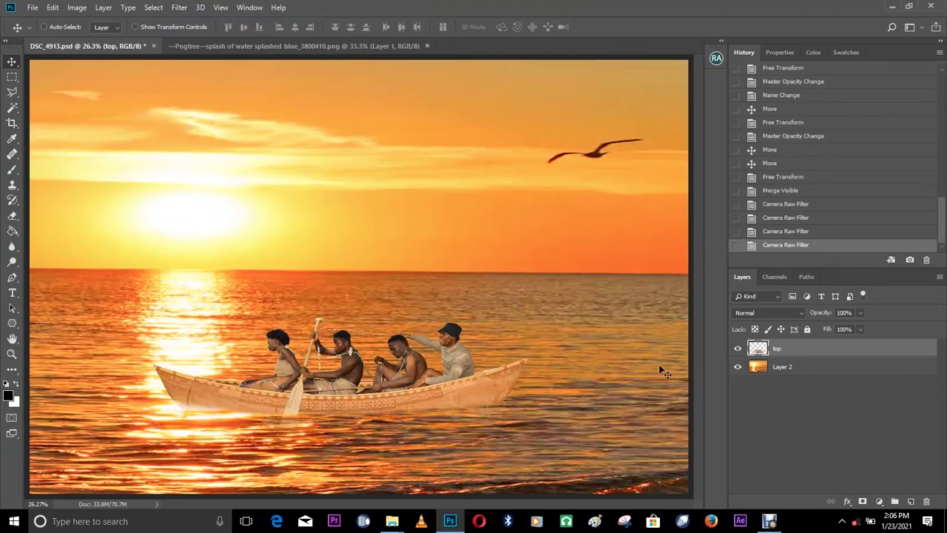
key(z)
right_click(435, 336)
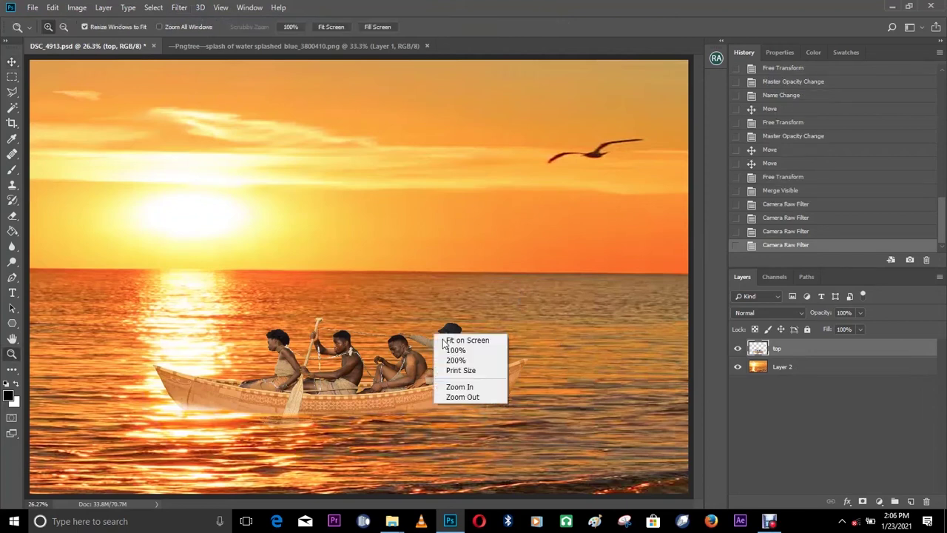
click(452, 342)
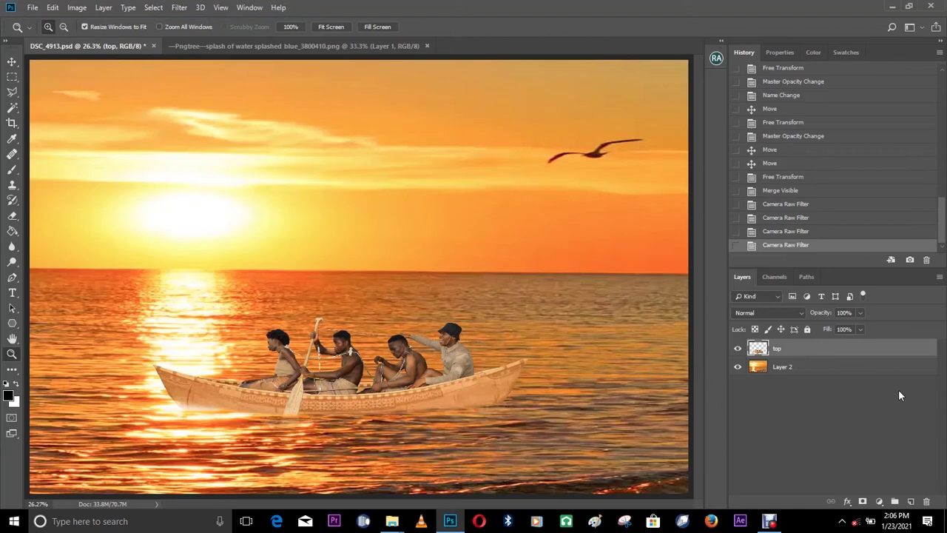
Merge the visible layers and set Temperature to +9 for the merged image in the Camera Raw Filter.
right_click(807, 354)
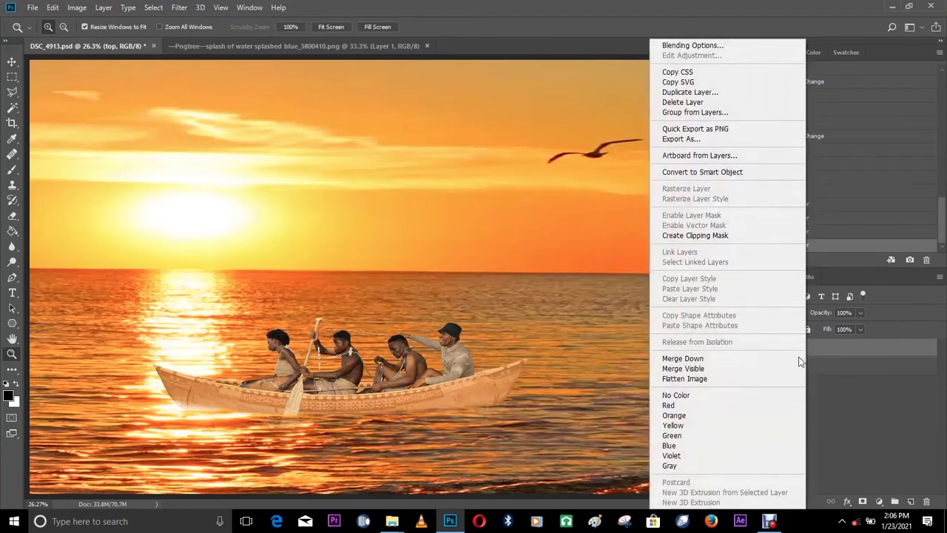
click(735, 370)
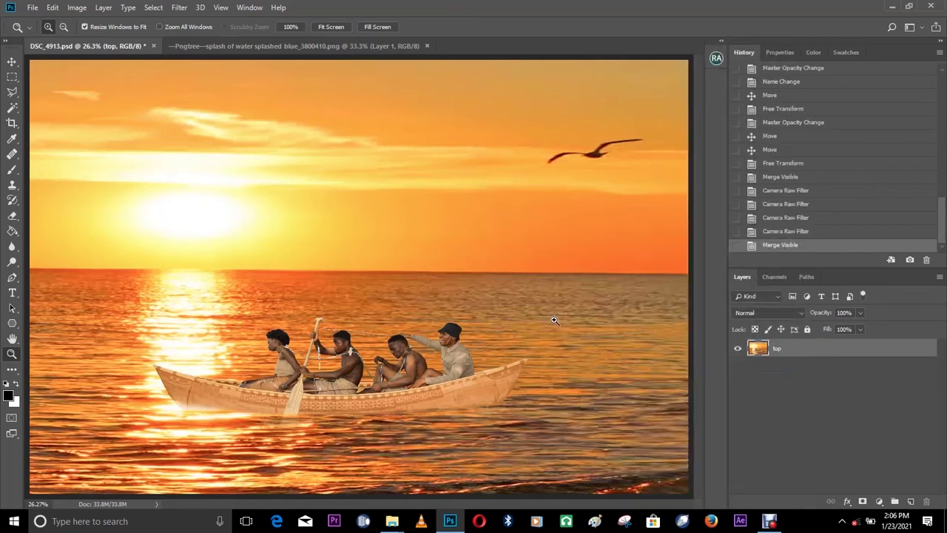
click(185, 9)
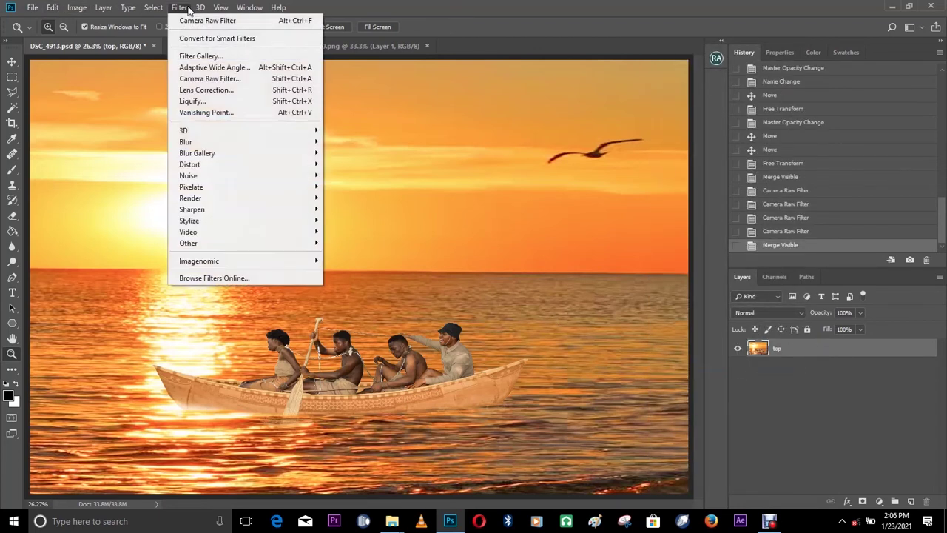
click(238, 79)
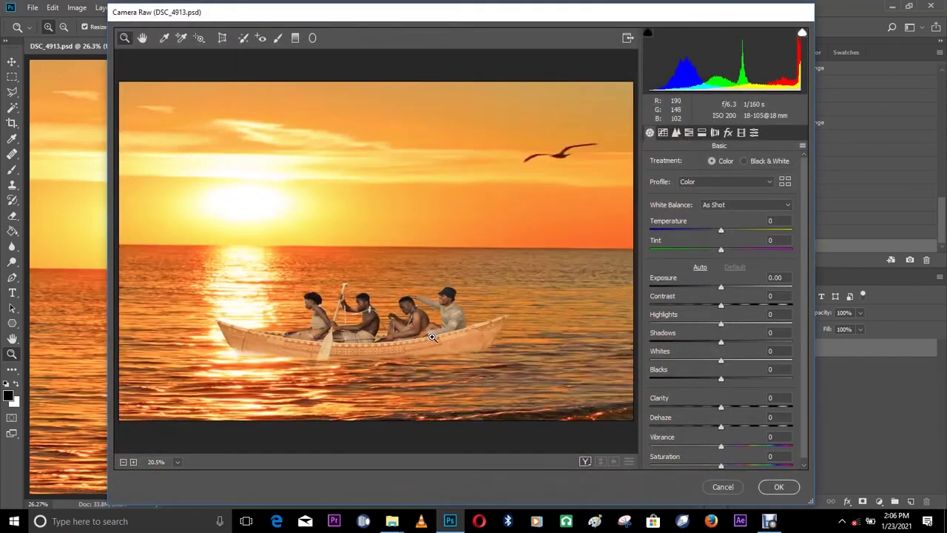
click(433, 337)
drag(378, 336, 473, 314)
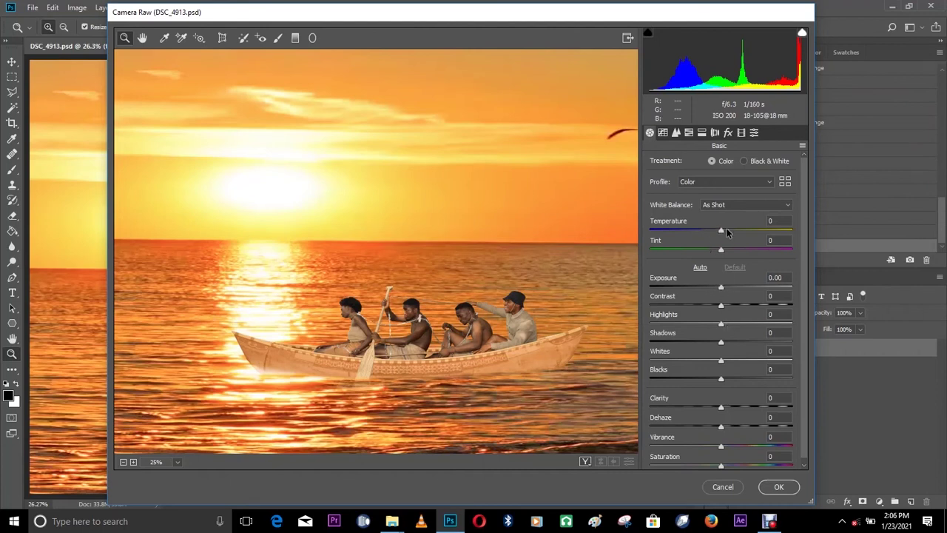
drag(726, 232, 727, 232)
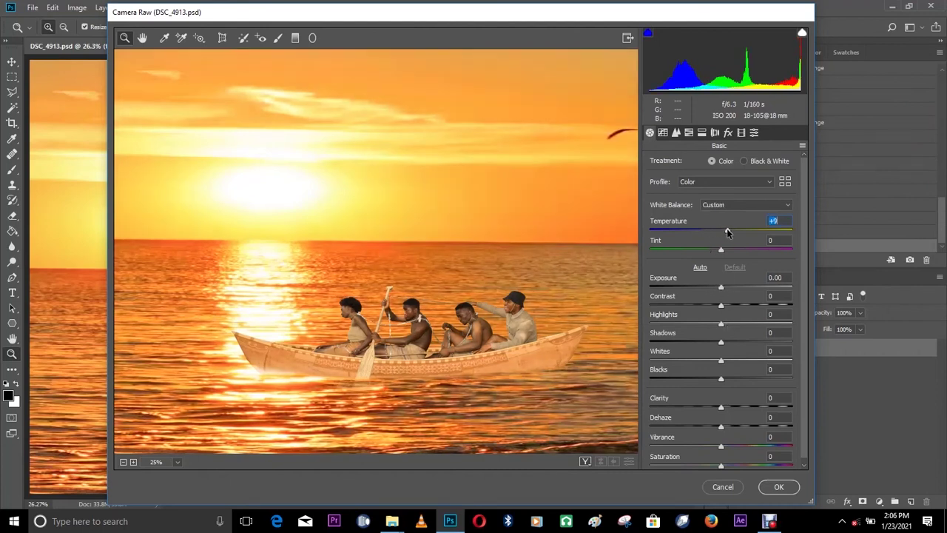
In the HSL saturation adjustments, set Oranges to +18 and raise Yellows and Blues slightly.
click(688, 134)
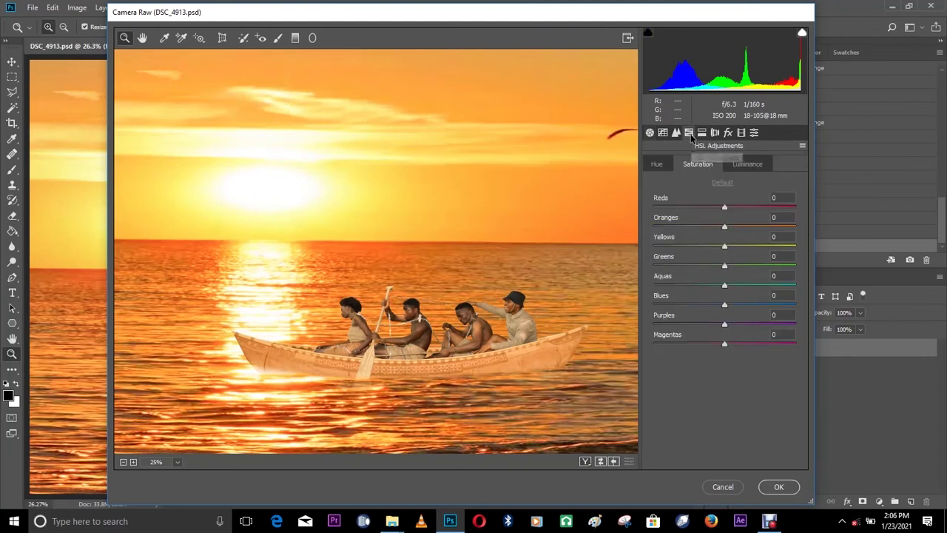
drag(733, 227, 737, 226)
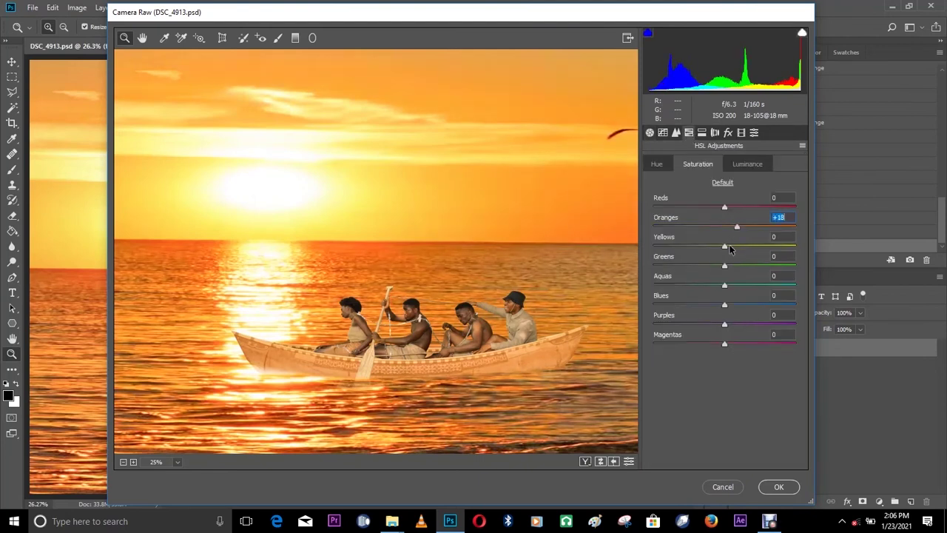
click(729, 247)
drag(724, 304, 737, 304)
Add the Vignetting - Heavy preset and apply the Camera Raw adjustments to the merged image.
click(754, 134)
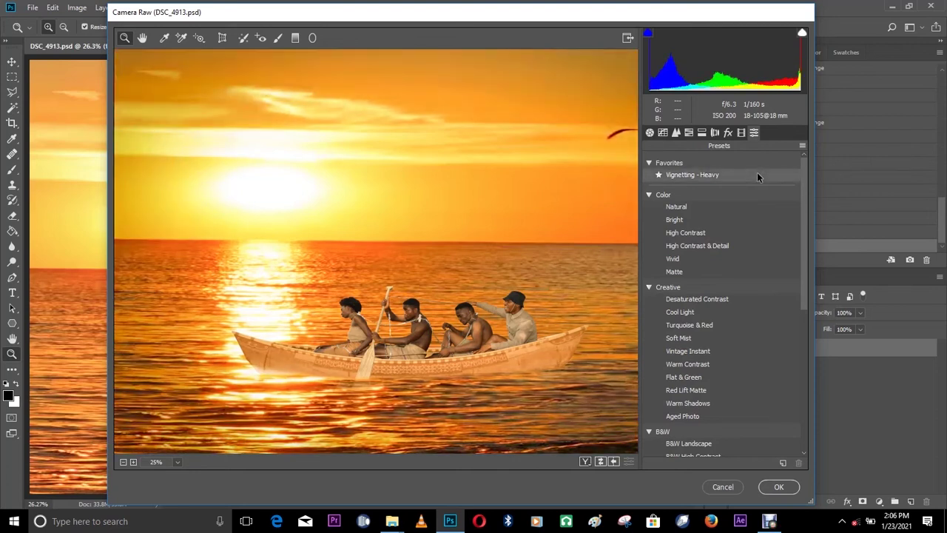
click(757, 175)
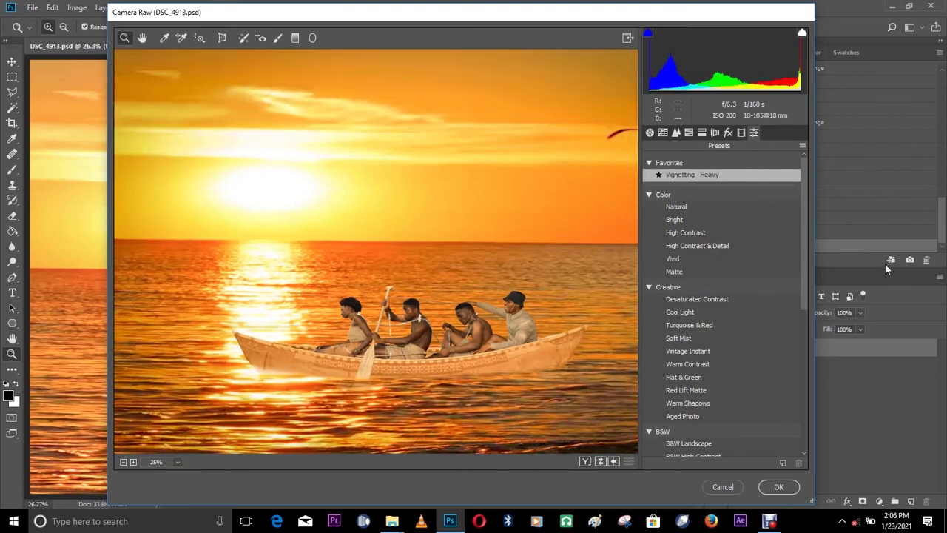
click(779, 486)
Inspect the graded people and canoe up close, and return to the whole image.
right_click(427, 285)
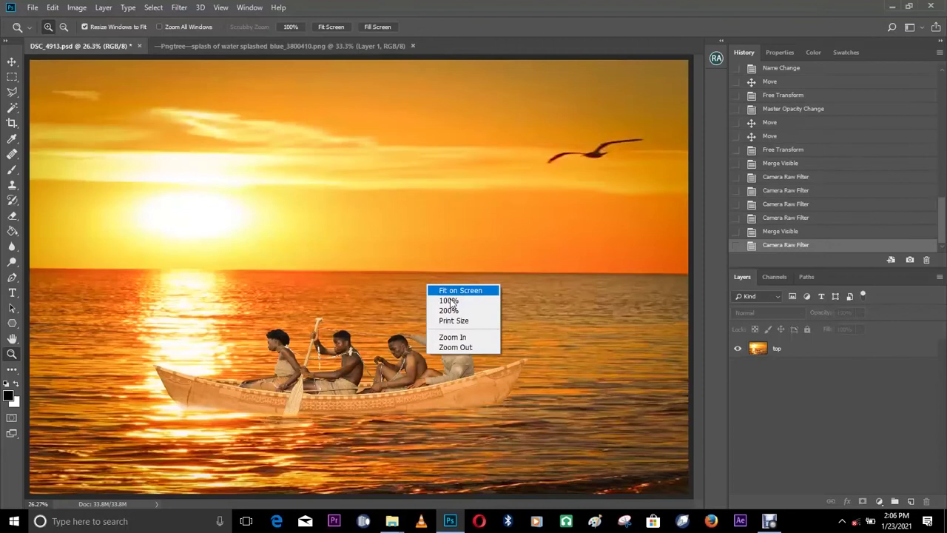
click(449, 290)
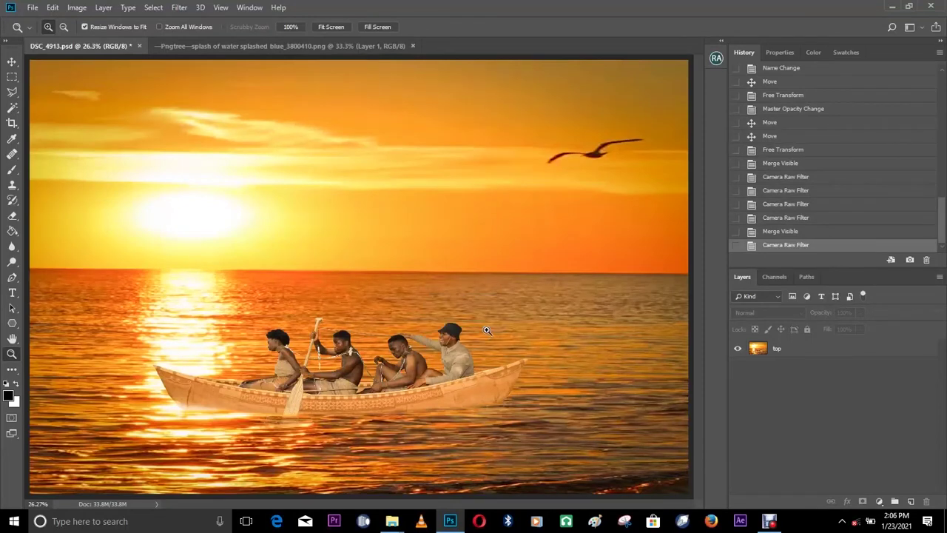
click(370, 291)
click(370, 291)
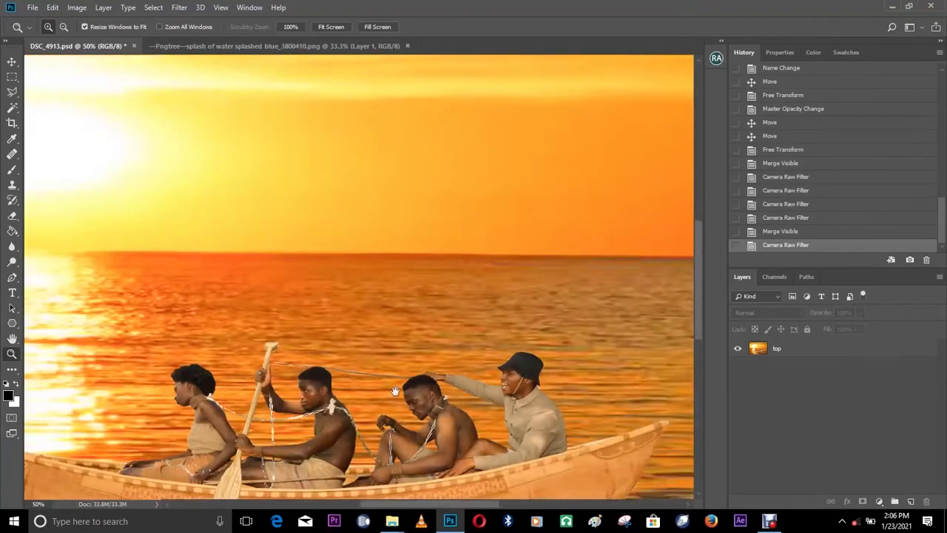
drag(393, 399, 437, 283)
right_click(438, 262)
click(444, 270)
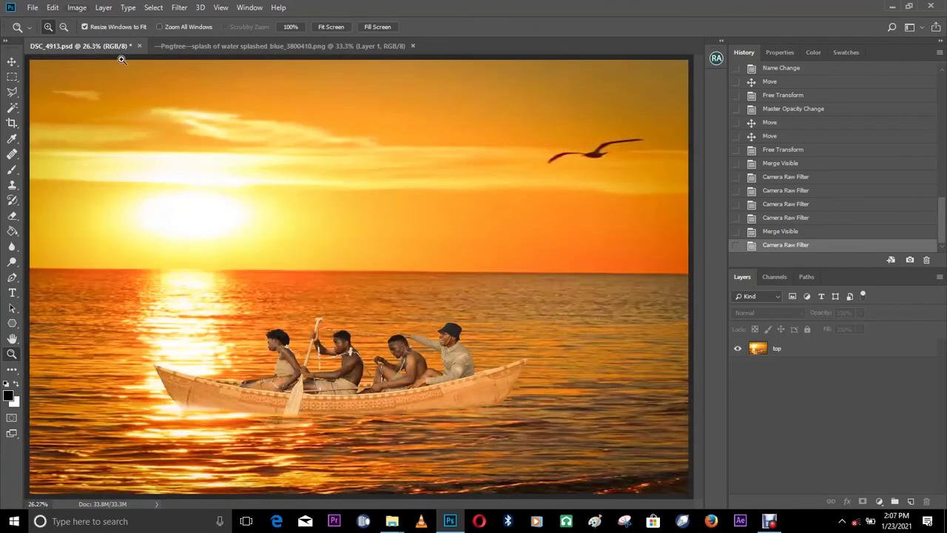
click(32, 7)
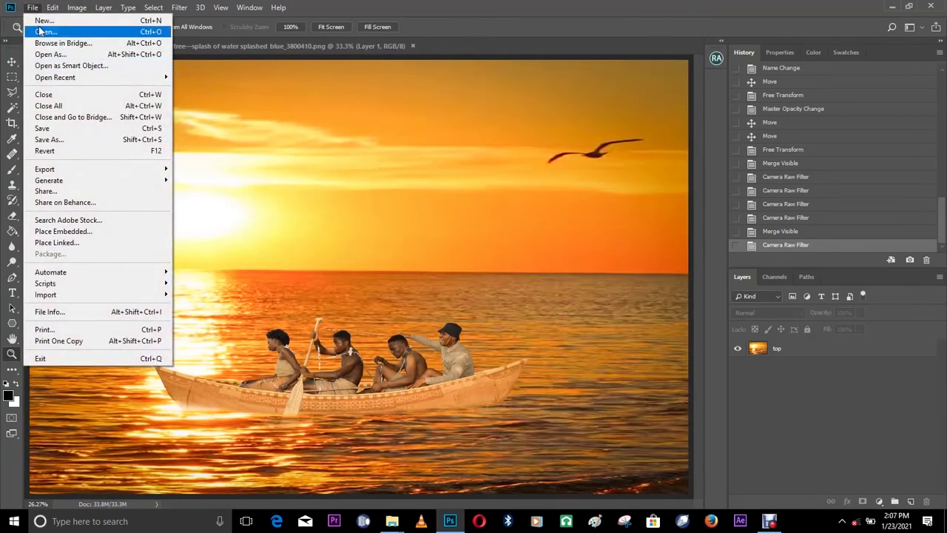
click(42, 32)
drag(93, 93, 93, 73)
click(58, 84)
double_click(256, 124)
drag(342, 72, 341, 197)
double_click(211, 214)
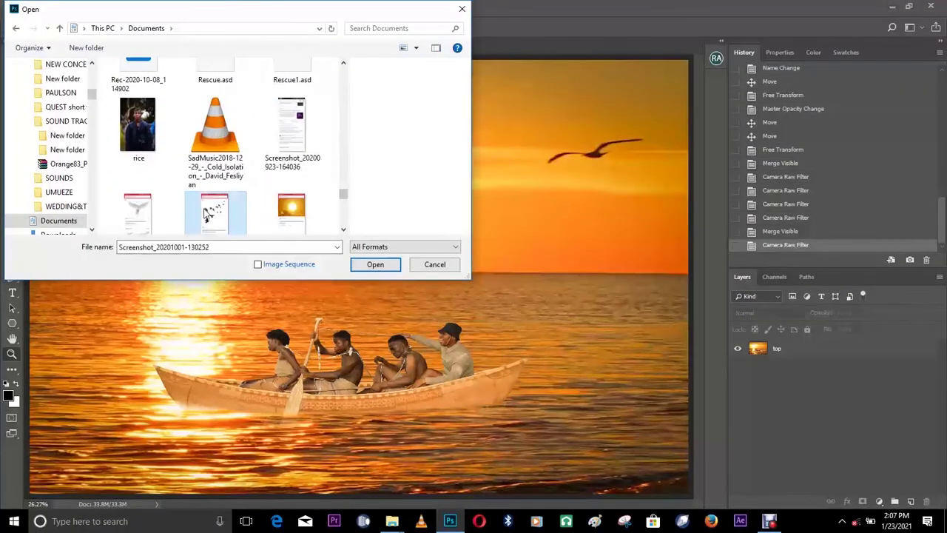
Bring the birds screenshot into the DSC_4913.psd composite and resize it over the sunset.
key(v)
drag(387, 251, 412, 290)
drag(412, 290, 355, 253)
key(ctrl+t)
drag(410, 366, 518, 411)
key(Return)
Isolate the birds from their white background by copying the inverse of a Magic Wand selection to a layer and deleting the original layer.
key(w)
click(330, 133)
right_click(331, 132)
click(405, 291)
key(ctrl+j)
click(790, 368)
key(Delete)
click(792, 348)
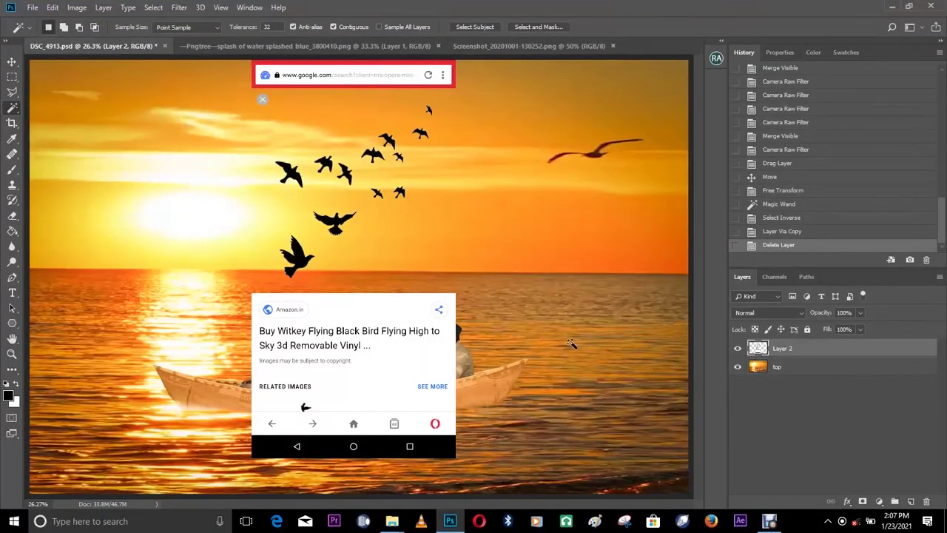
Outline the leftover web page parts around the birds with the Polygonal Lasso and delete them.
key(l)
click(461, 282)
click(93, 280)
click(131, 461)
click(337, 494)
click(570, 436)
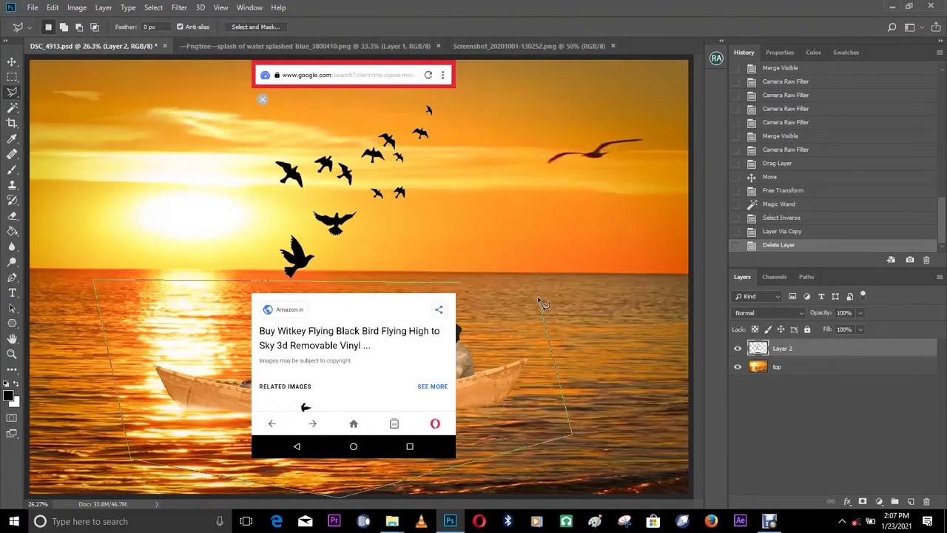
key(Delete)
Apply a black Color Overlay to the birds layer and clear the remaining selection.
double_click(900, 356)
click(513, 219)
click(767, 96)
click(698, 285)
click(820, 129)
click(898, 81)
right_click(443, 114)
click(465, 120)
Shrink the flock of birds, rotate it about 15° clockwise and place it in the sky above and left of the sun.
key(ctrl+t)
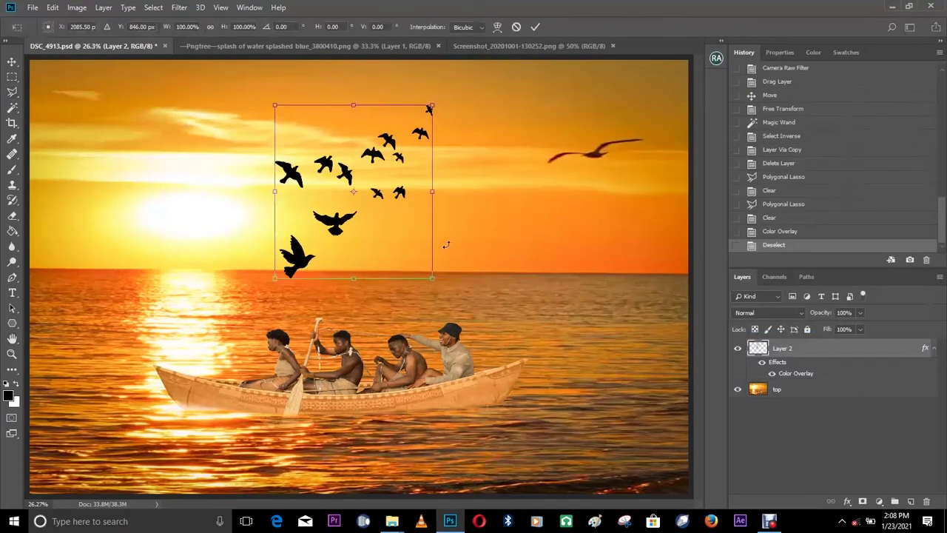
drag(433, 279, 408, 251)
drag(468, 244, 459, 278)
drag(362, 215, 167, 154)
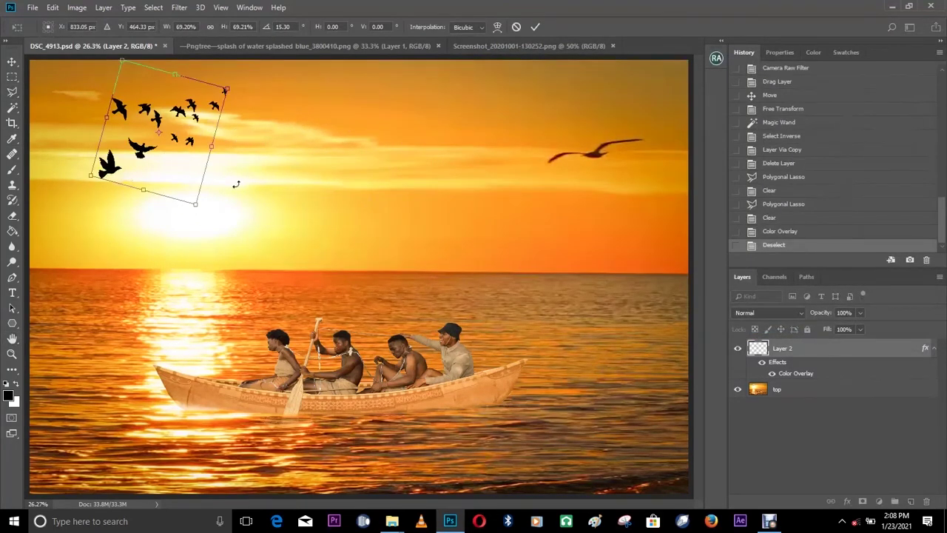
mouse_move(195, 204)
mouse_down()
mouse_move(186, 185)
mouse_move(208, 191)
mouse_up()
key(Return)
key(v)
drag(137, 148, 121, 148)
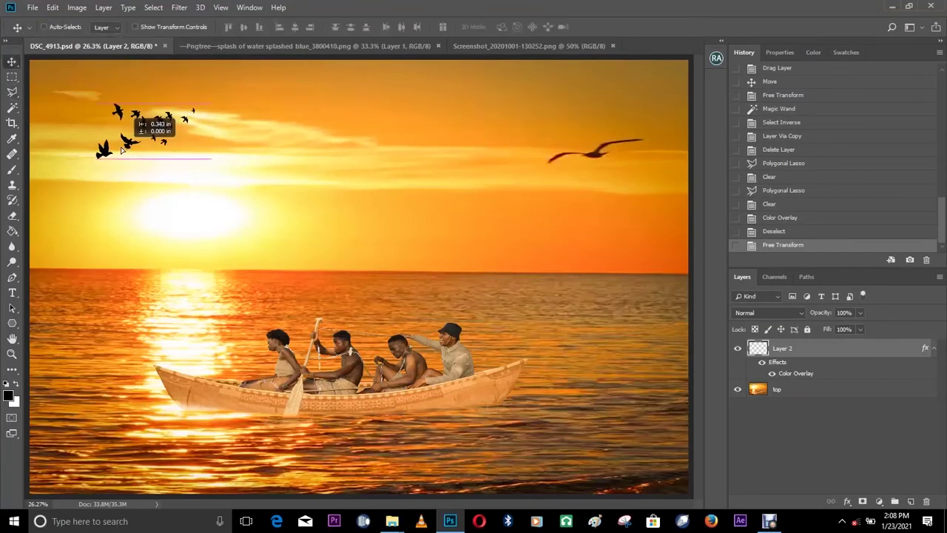
Apply a slight Motion Blur to the birds layer at an angle of 2° with a reduced distance.
click(183, 8)
mouse_move(244, 141)
click(359, 175)
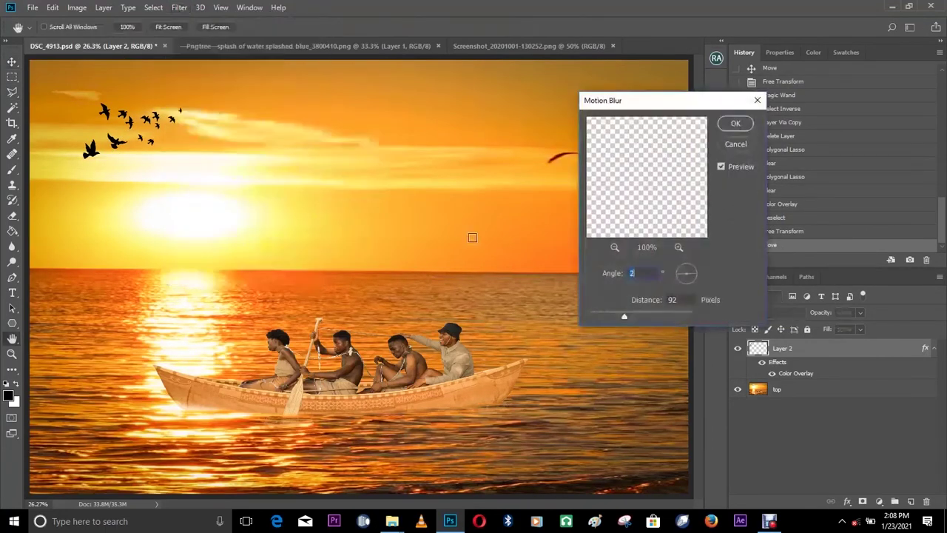
drag(609, 313, 600, 316)
click(734, 124)
Examine the birds, canoe, seated people and water of the finished composite up close and as a whole.
key(z)
click(434, 293)
right_click(446, 302)
click(466, 301)
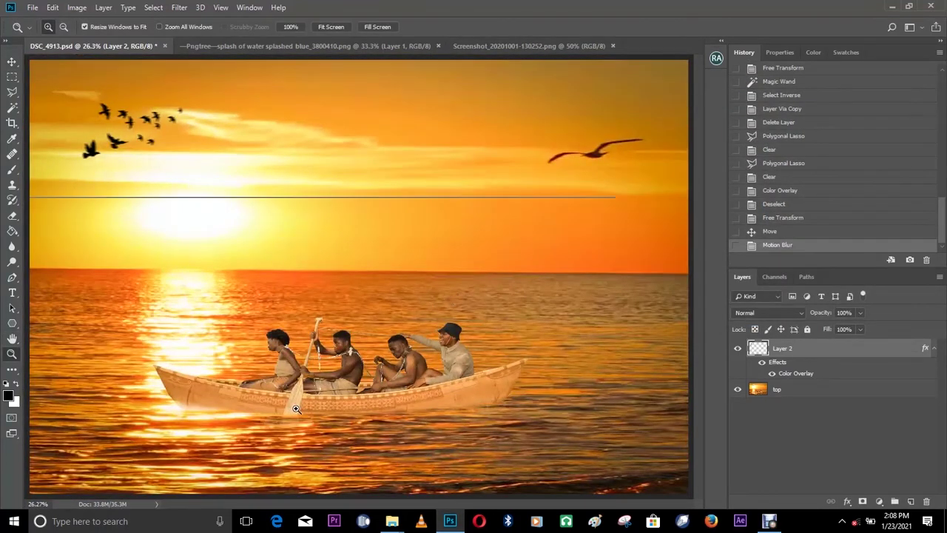
click(296, 409)
right_click(479, 241)
click(485, 248)
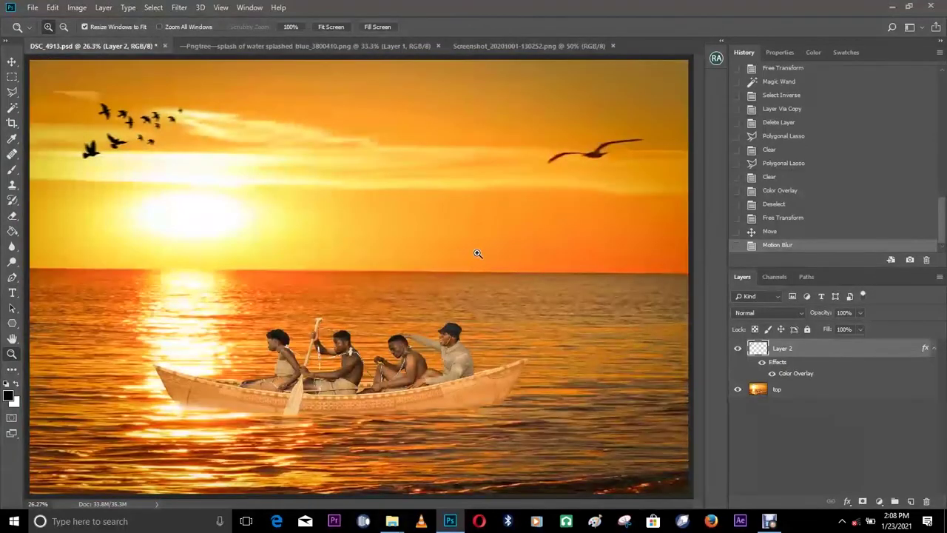
click(309, 231)
click(311, 288)
drag(494, 406, 396, 217)
right_click(545, 198)
click(571, 204)
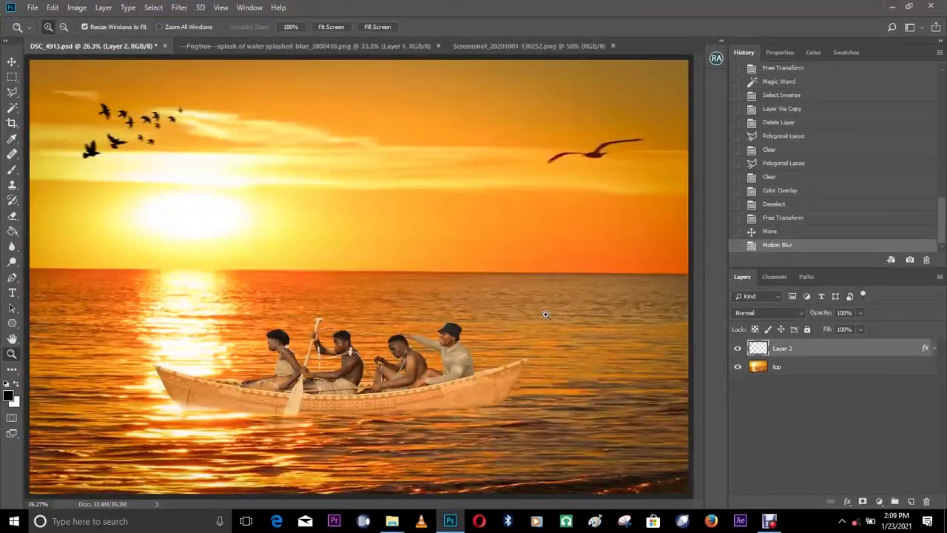
click(364, 367)
drag(390, 309, 551, 241)
right_click(447, 246)
click(462, 258)
click(553, 336)
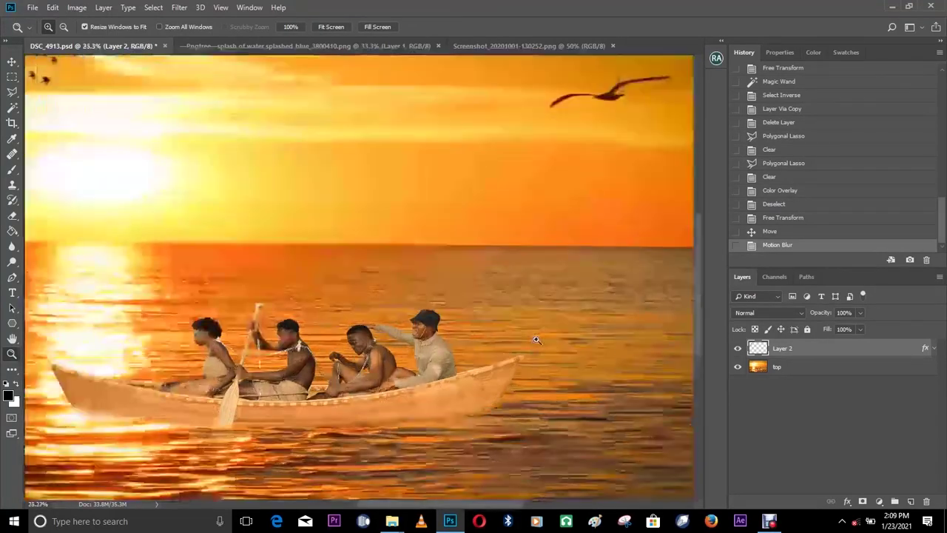
drag(537, 340, 522, 299)
right_click(521, 298)
click(537, 305)
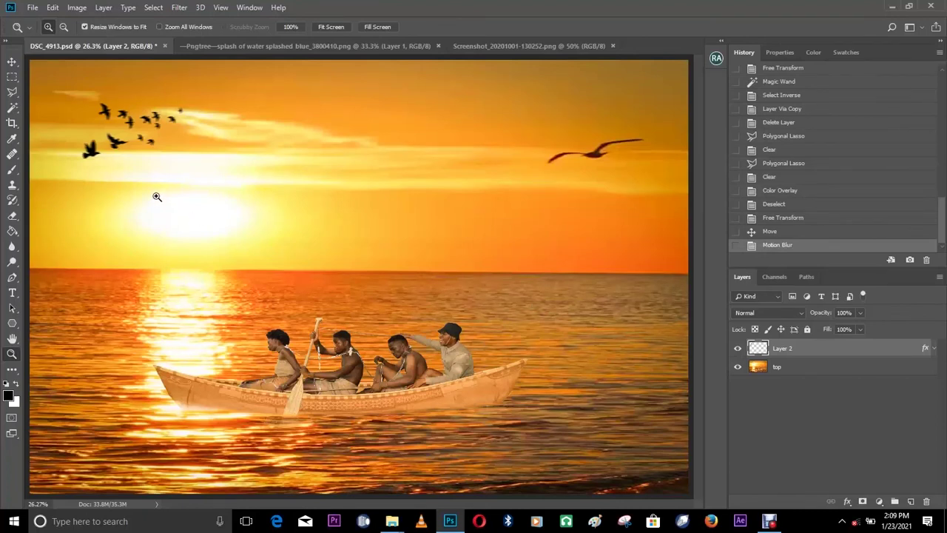
drag(437, 322, 437, 323)
right_click(447, 253)
click(460, 257)
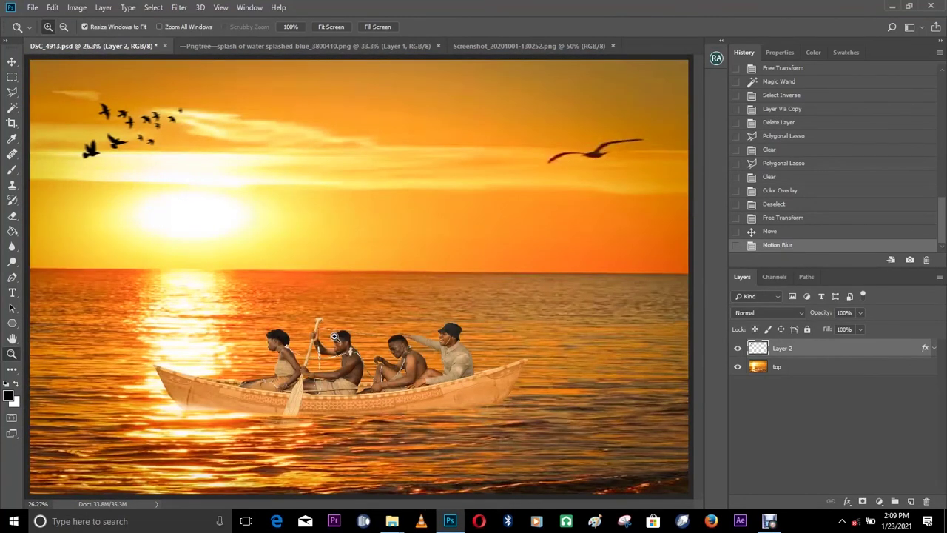